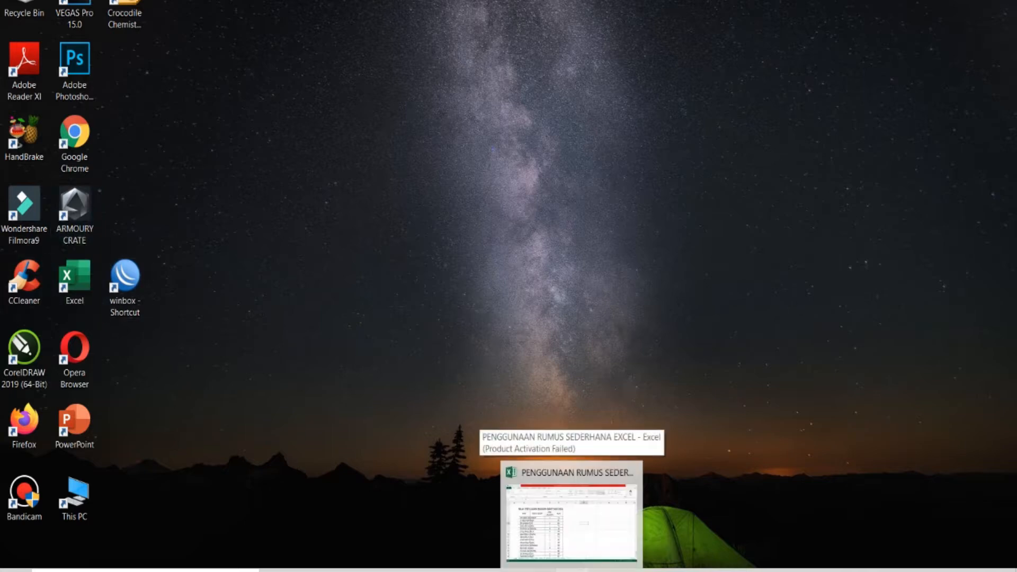
Bring up the PENGGUNAAN RUMUS SEDERHANA EXCEL workbook in Excel and review the SUM sheet's score table down to the JUMLAH row
{"action": "left_click", "coordinate": [572, 571]}
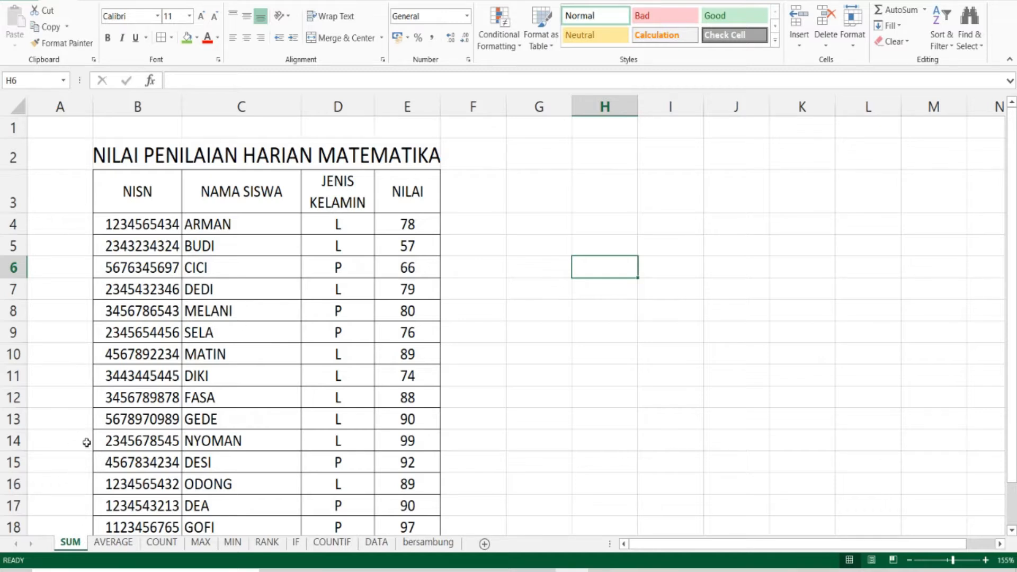
{"action": "scroll", "coordinate": [77, 435], "scroll_direction": "down", "scroll_amount": 1}
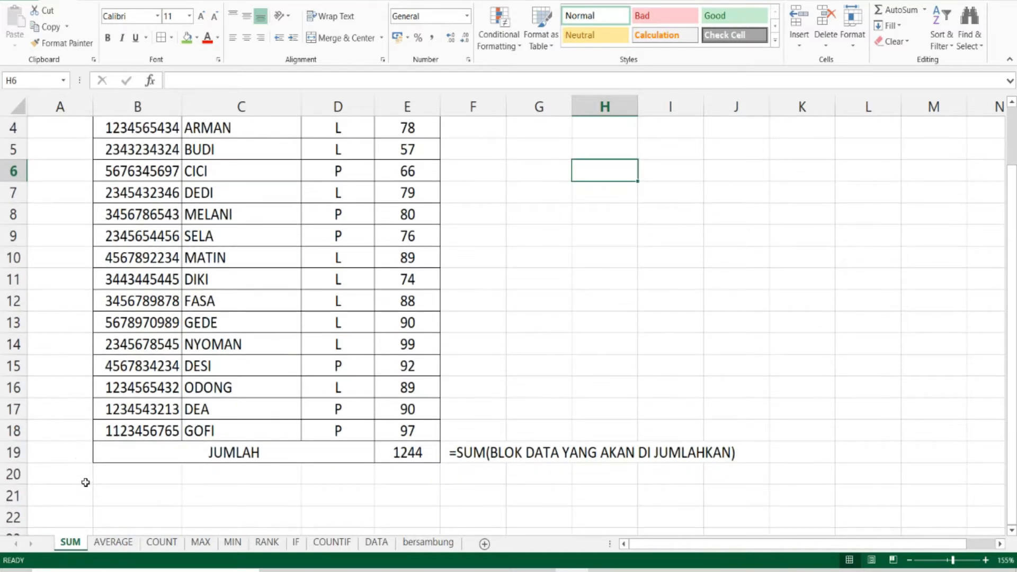
{"action": "scroll", "coordinate": [85, 482], "scroll_direction": "up", "scroll_amount": 1}
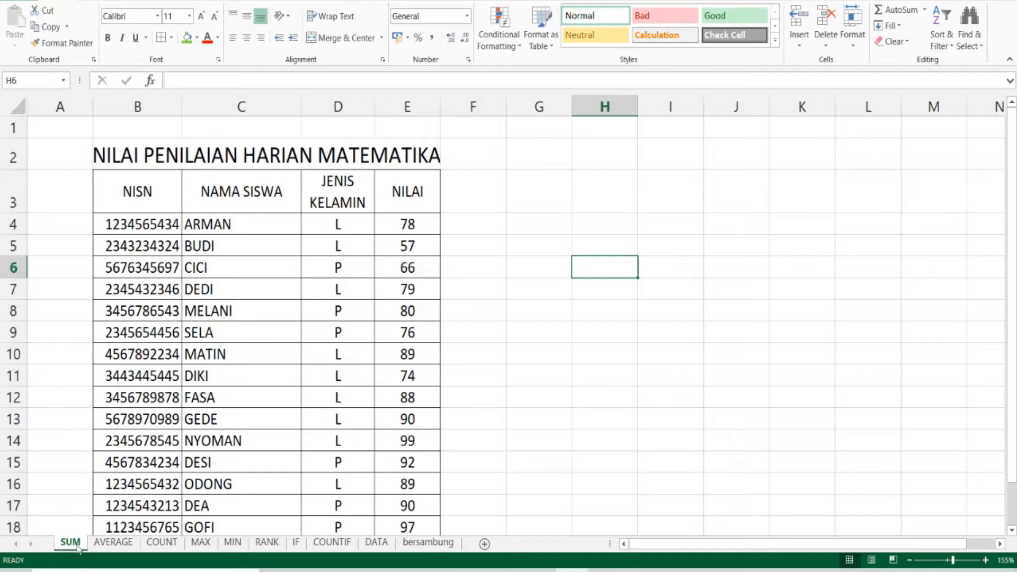
{"action": "scroll", "coordinate": [406, 371], "scroll_direction": "down", "scroll_amount": 2}
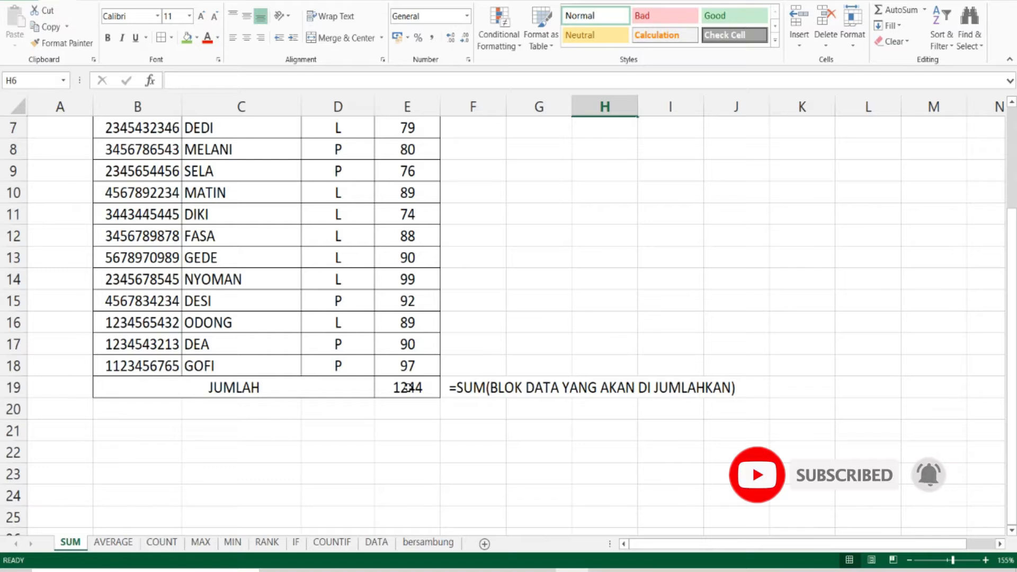
{"action": "scroll", "coordinate": [408, 388], "scroll_direction": "up", "scroll_amount": 2}
{"action": "scroll", "coordinate": [317, 376], "scroll_direction": "down", "scroll_amount": 1}
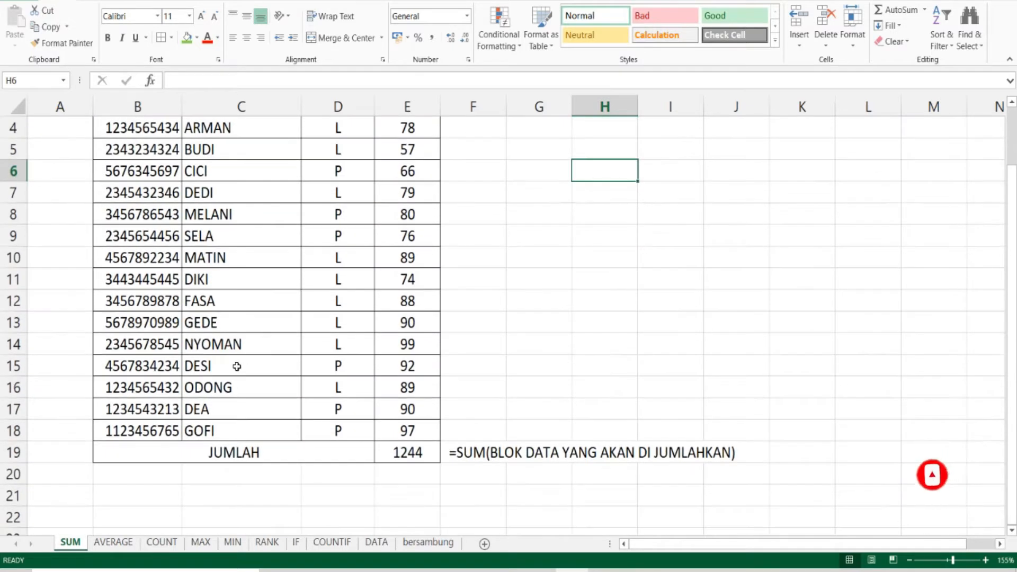
{"action": "scroll", "coordinate": [219, 365], "scroll_direction": "up", "scroll_amount": 1}
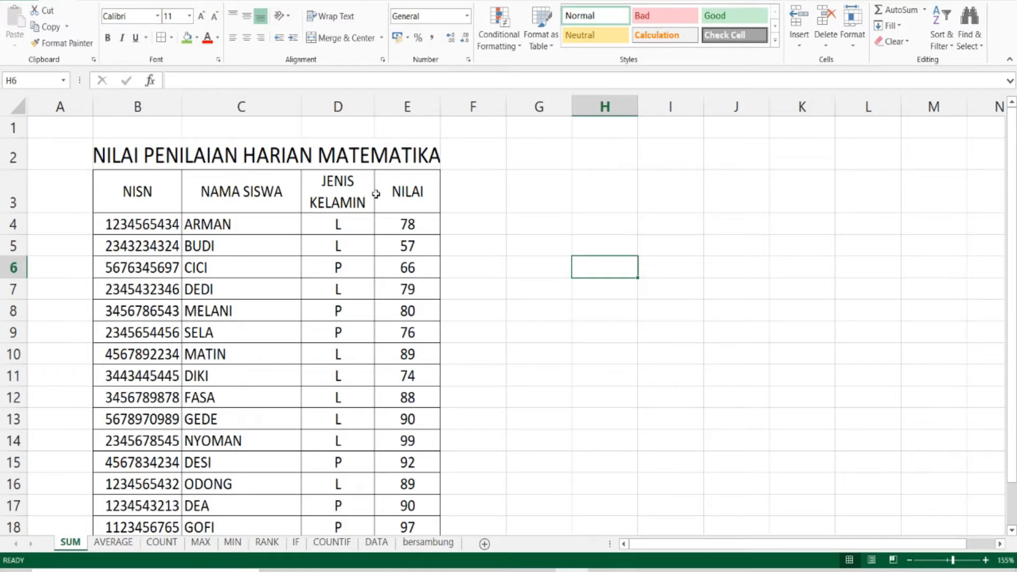
{"action": "scroll", "coordinate": [407, 261], "scroll_direction": "down", "scroll_amount": 1}
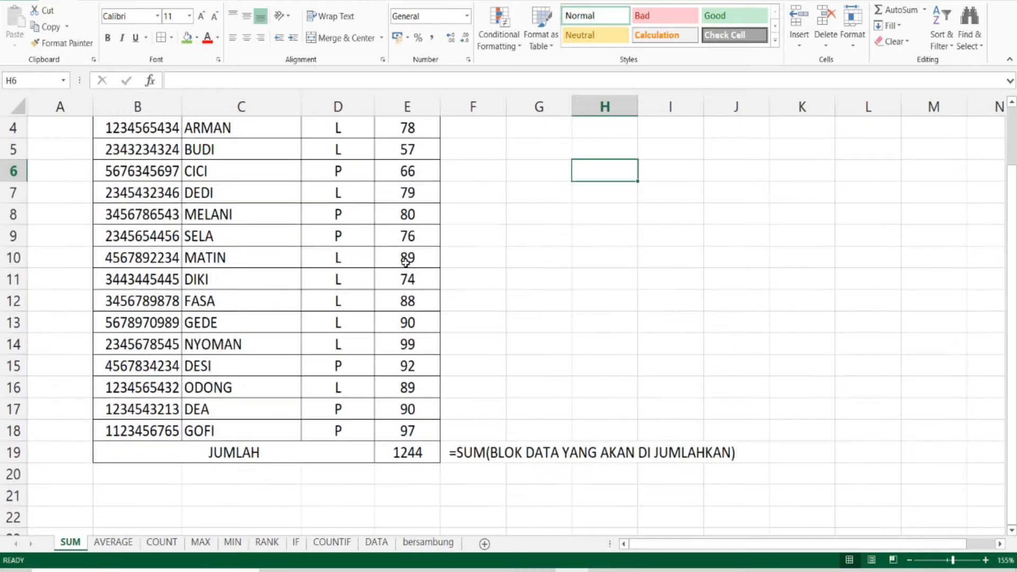
Clear the JUMLAH total in E19 of the SUM sheet and re-enter it as =SUM(E4:E18)
{"action": "left_click", "coordinate": [406, 456]}
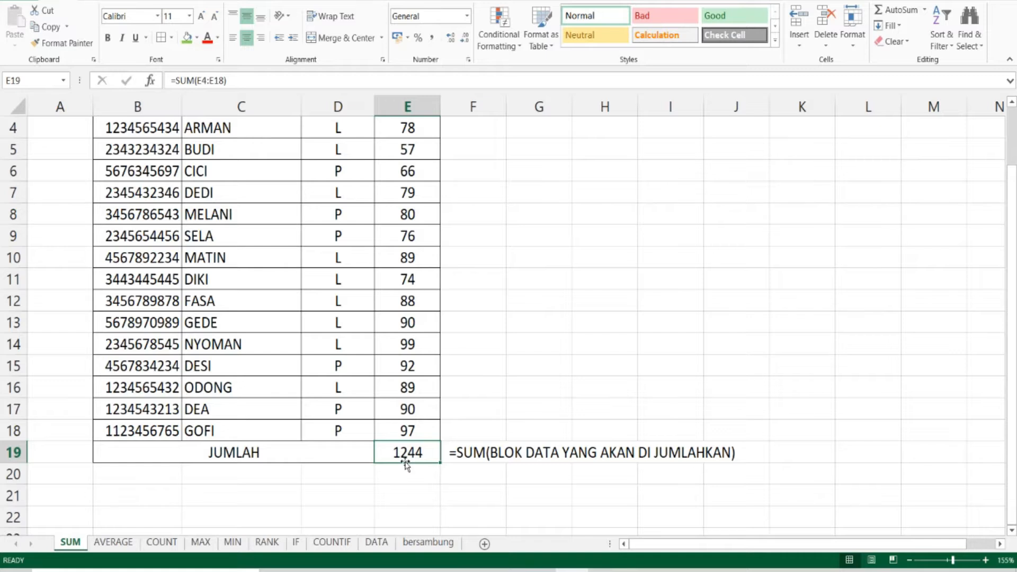
{"action": "key", "text": "Delete"}
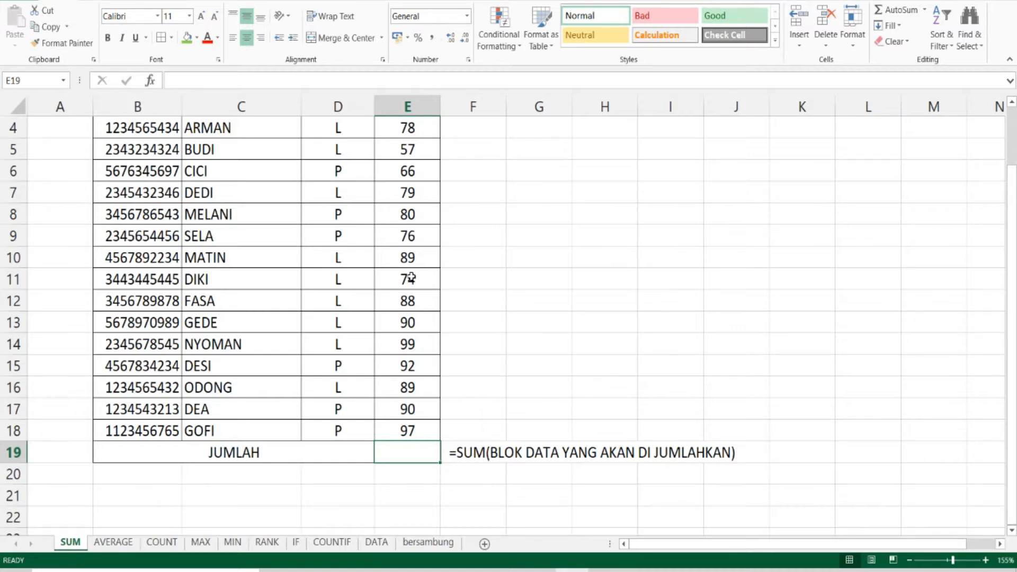
{"action": "scroll", "coordinate": [407, 236], "scroll_direction": "up", "scroll_amount": 1}
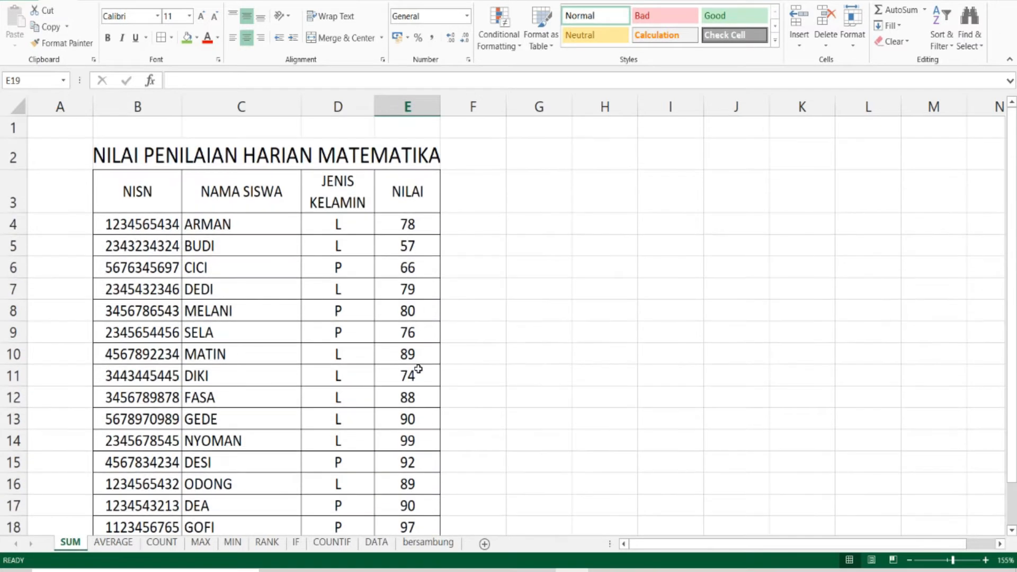
{"action": "scroll", "coordinate": [427, 472], "scroll_direction": "down", "scroll_amount": 1}
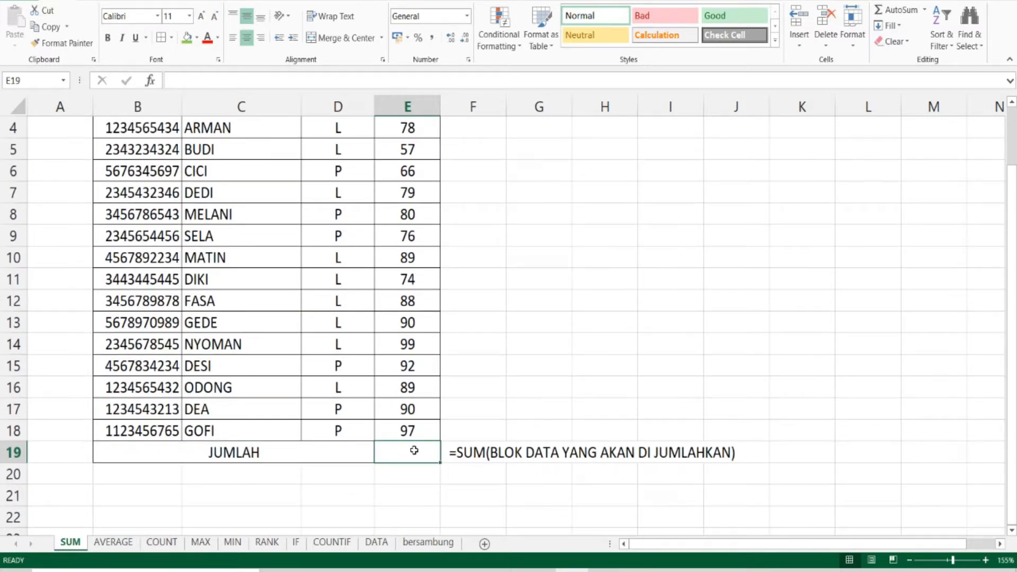
{"action": "type", "text": "="}
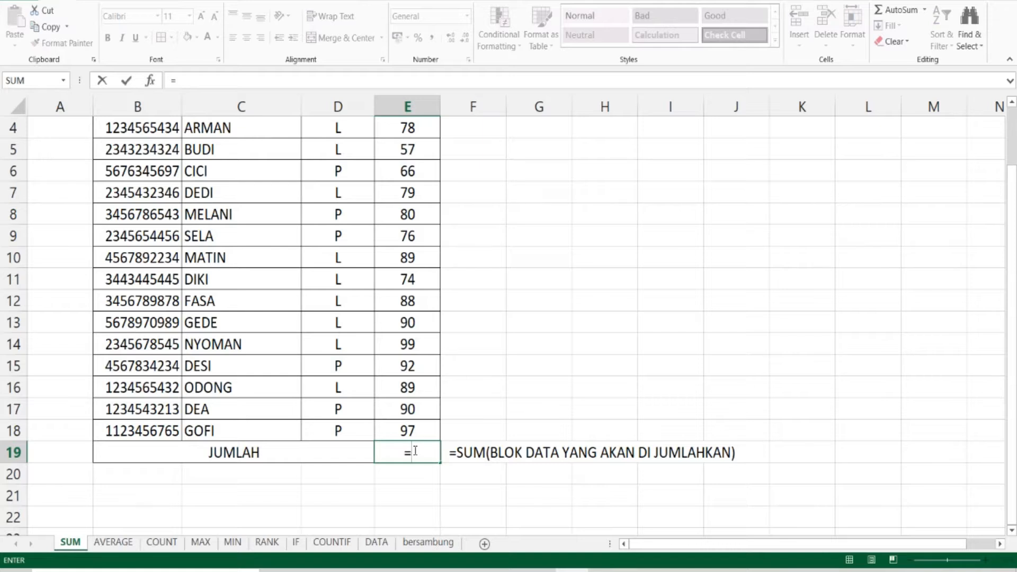
{"action": "type", "text": "SUM"}
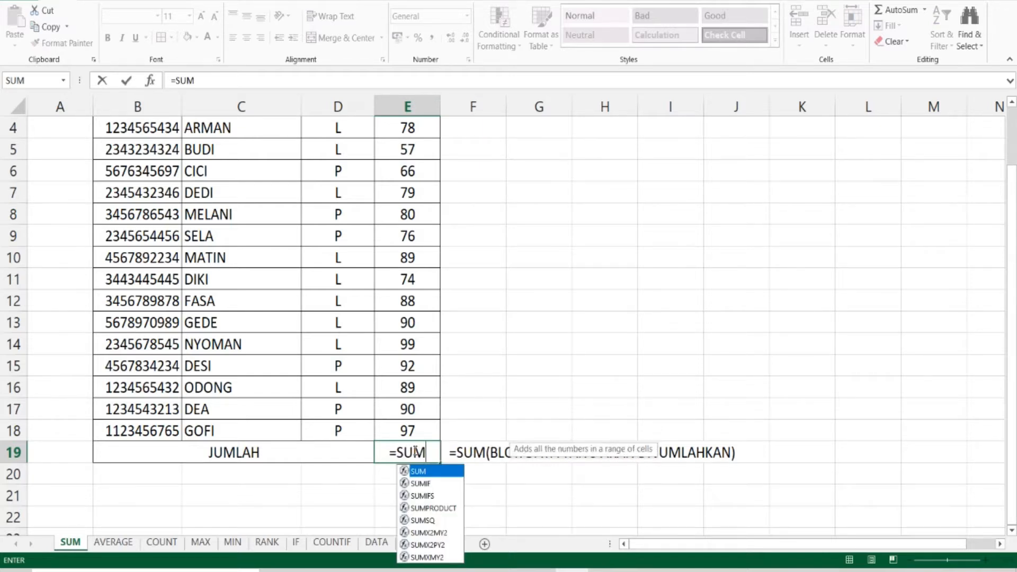
{"action": "type", "text": "("}
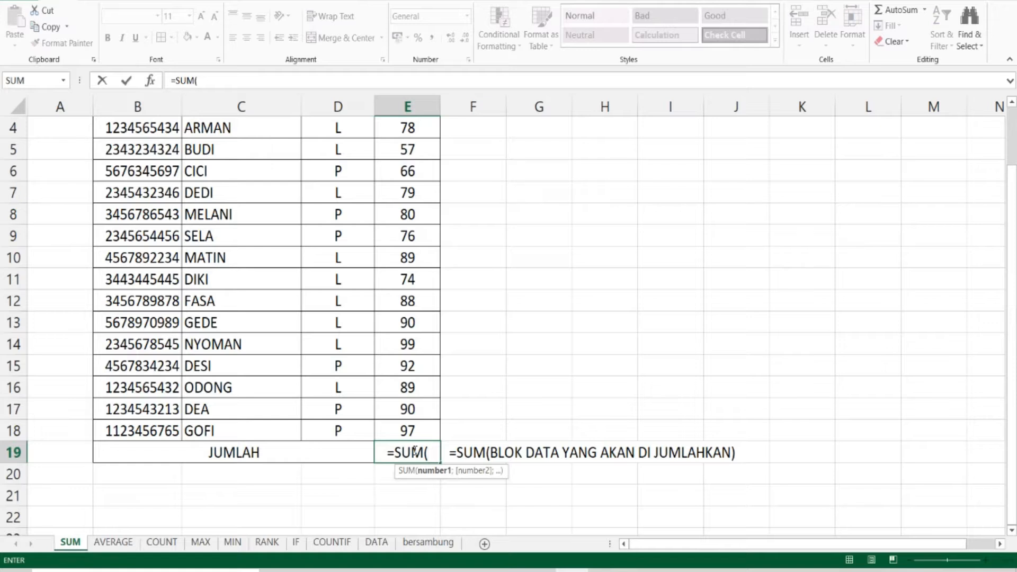
{"action": "scroll", "coordinate": [420, 392], "scroll_direction": "up", "scroll_amount": 1}
{"action": "left_click_drag", "start_coordinate": [419, 226], "coordinate": [423, 473]}
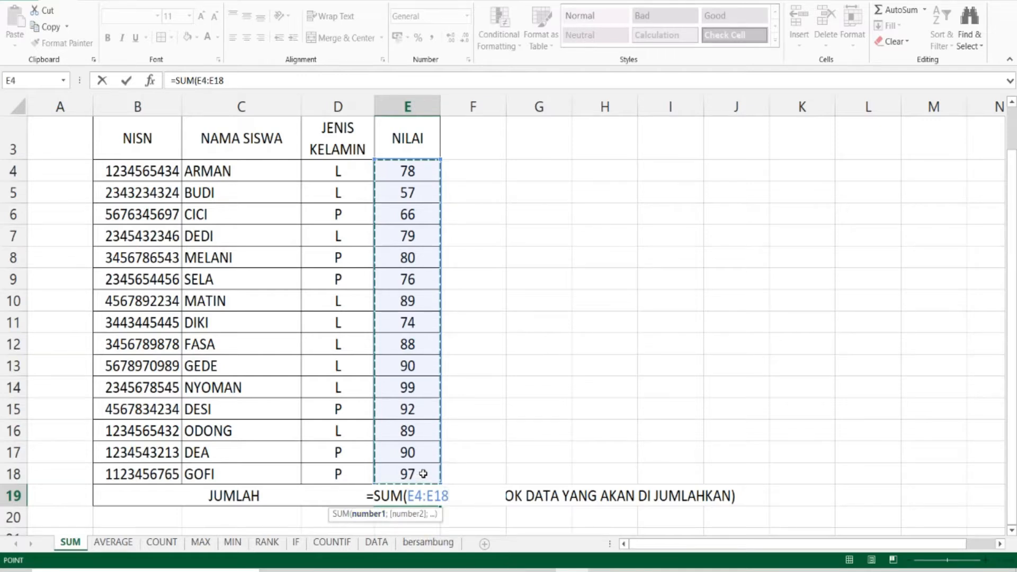
{"action": "type", "text": ")"}
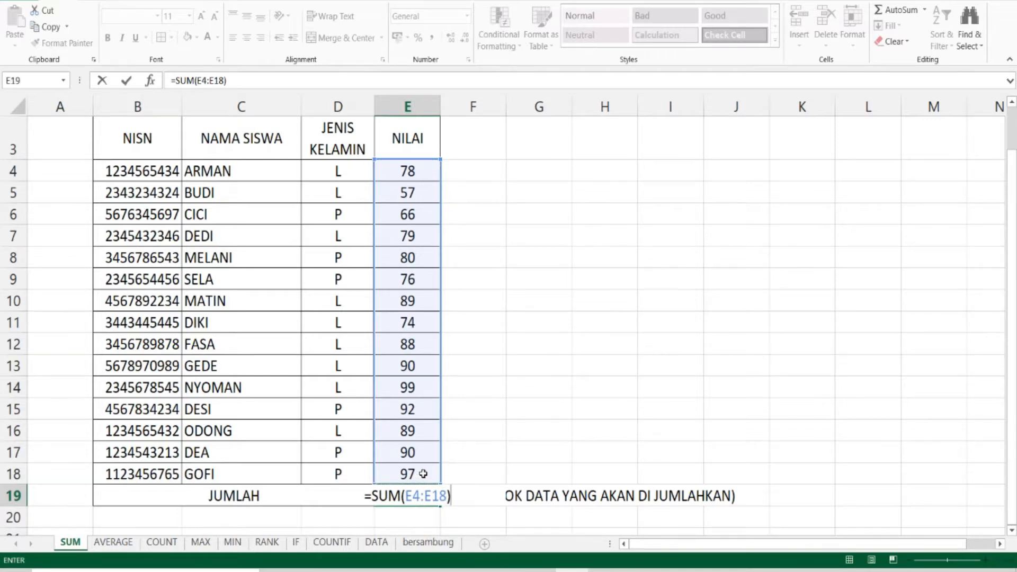
{"action": "key", "text": "Return"}
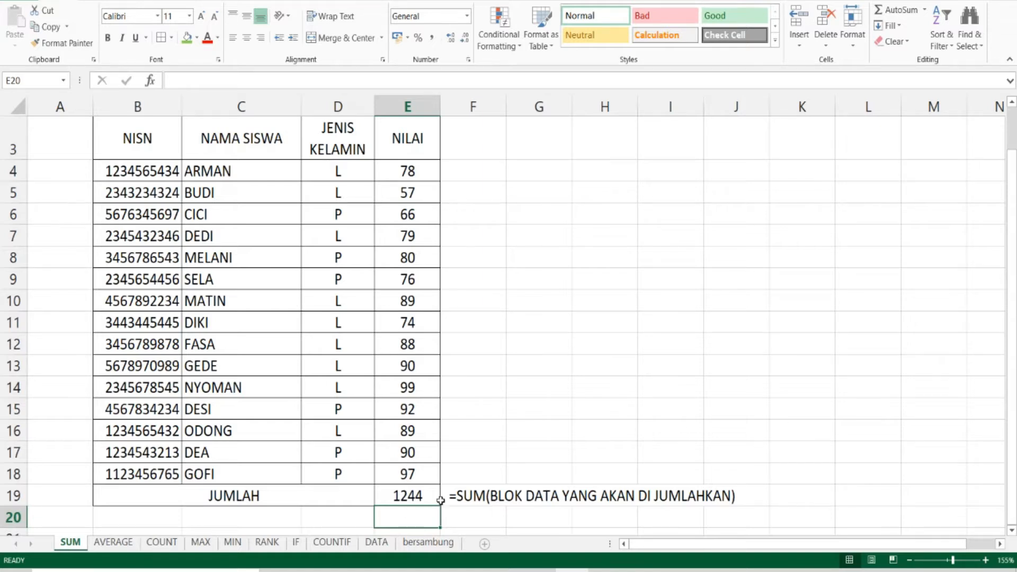
Go to the AVERAGE sheet and clear the RATA RATA result in E19
{"action": "left_click", "coordinate": [114, 542]}
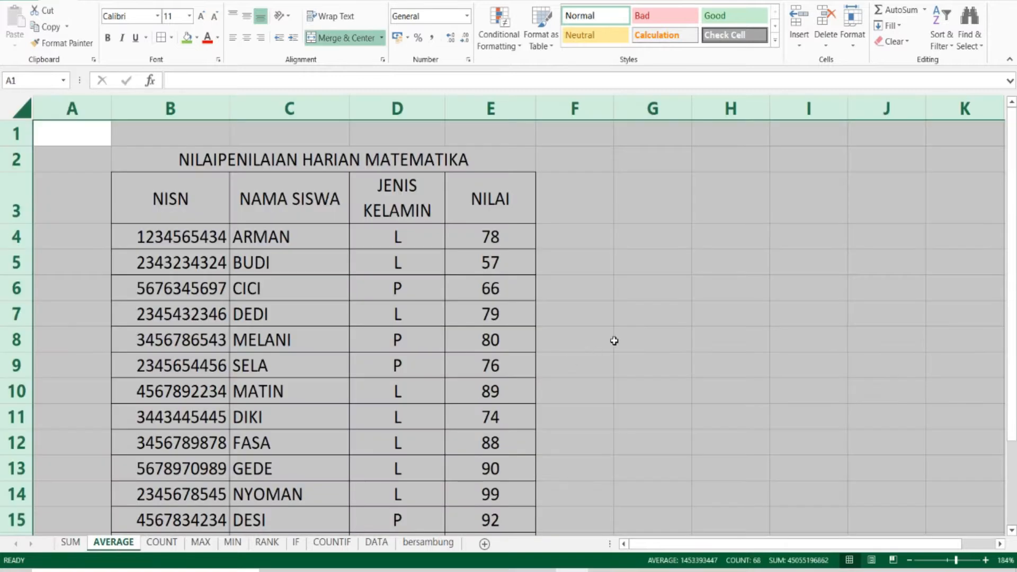
{"action": "left_click", "coordinate": [615, 341]}
{"action": "scroll", "coordinate": [536, 341], "scroll_direction": "down", "scroll_amount": 3}
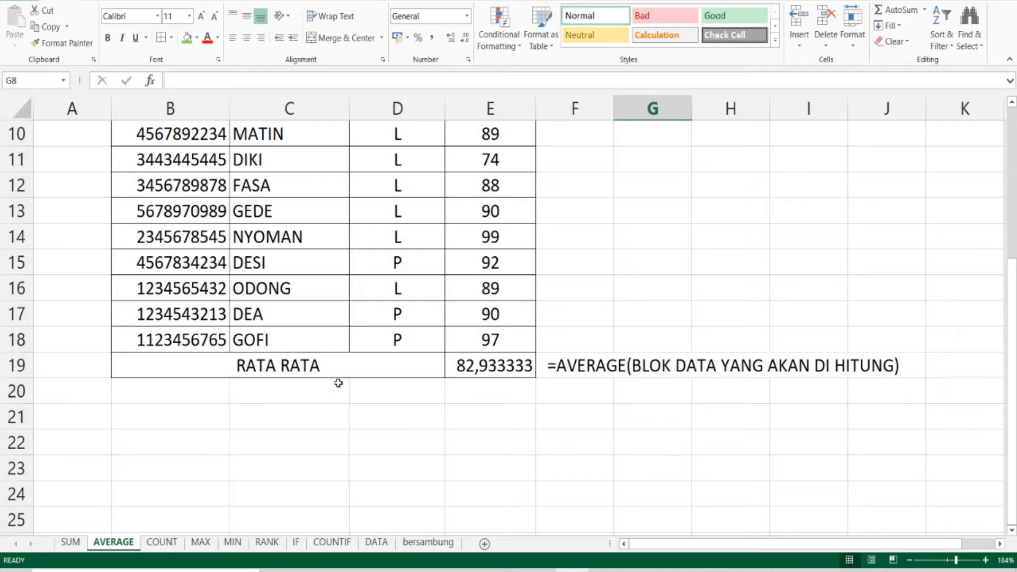
{"action": "left_click", "coordinate": [478, 367]}
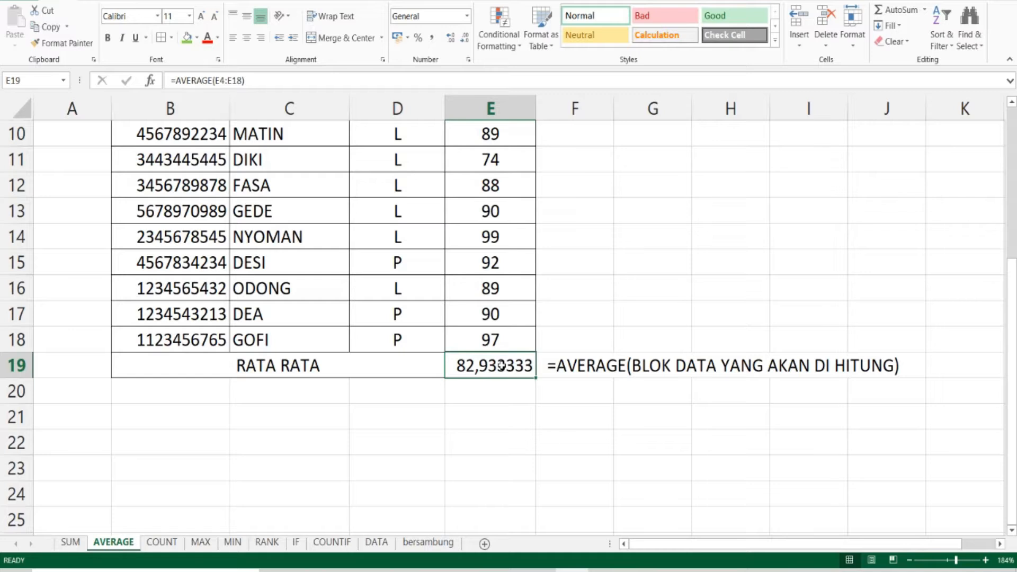
{"action": "key", "text": "Delete"}
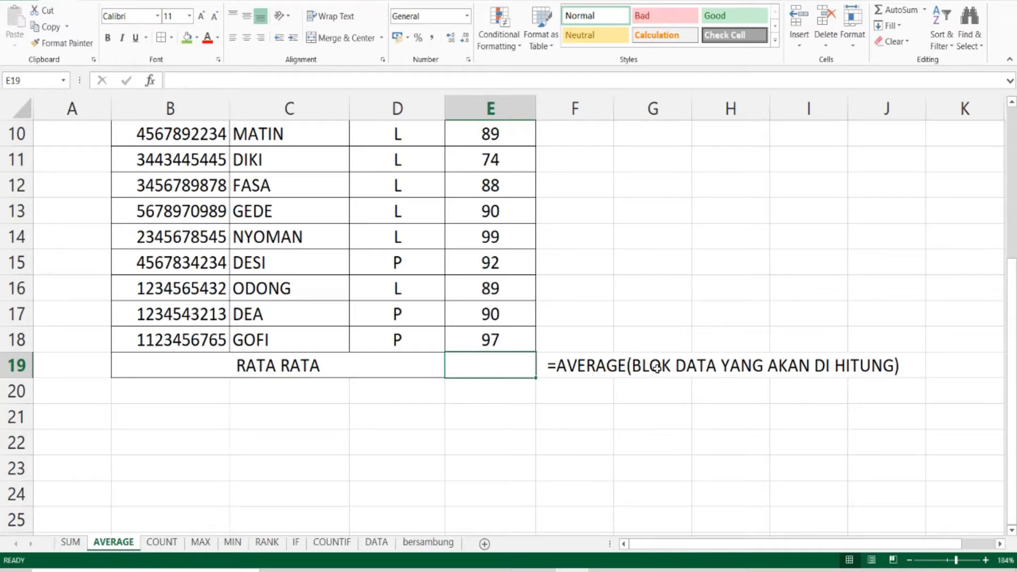
Enter =AVERAGE(E4:E18) in the RATA RATA cell E19 to average the NILAI scores
{"action": "double_click", "coordinate": [502, 365]}
{"action": "type", "text": "="}
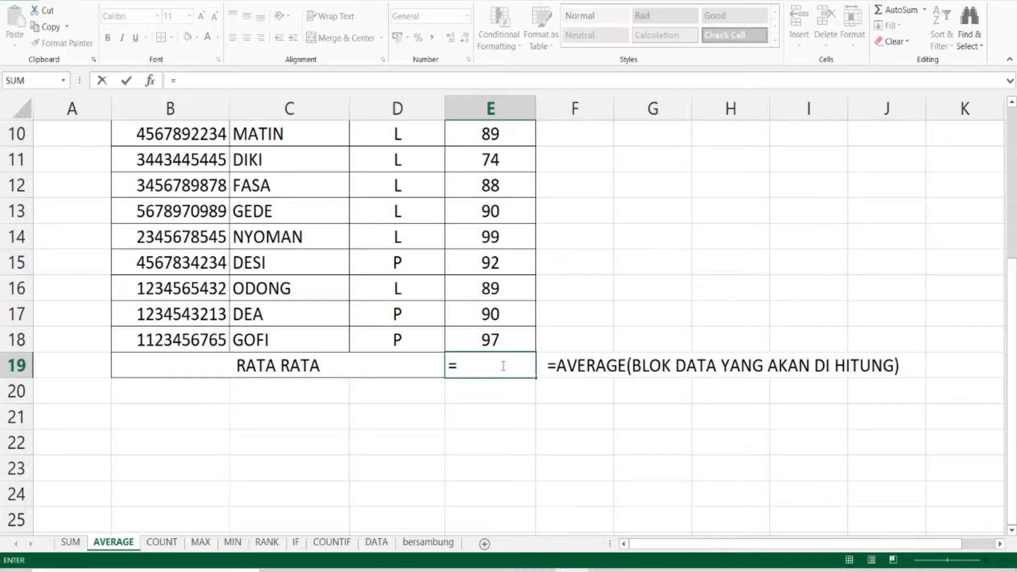
{"action": "type", "text": "AVERAGE"}
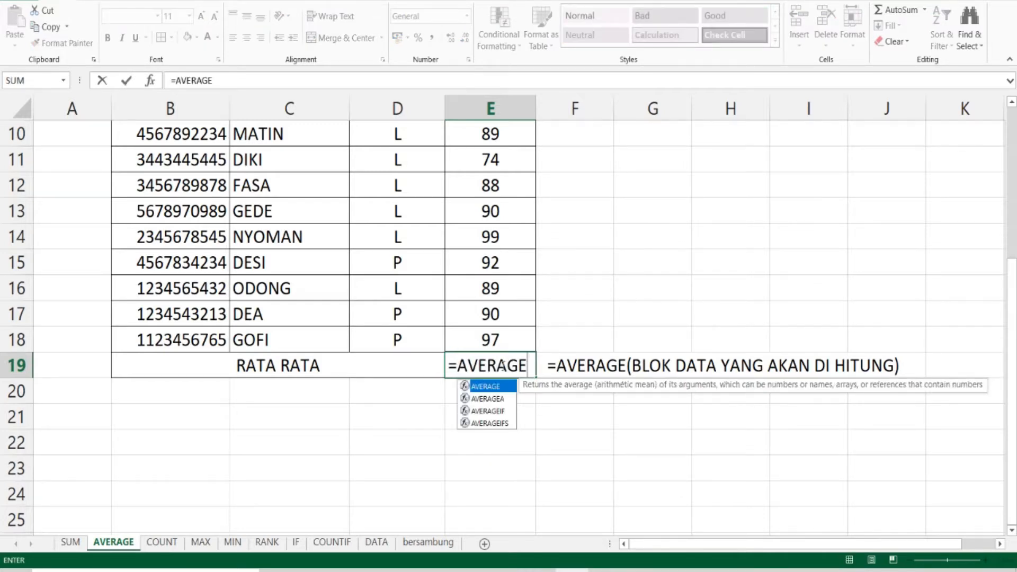
{"action": "type", "text": "("}
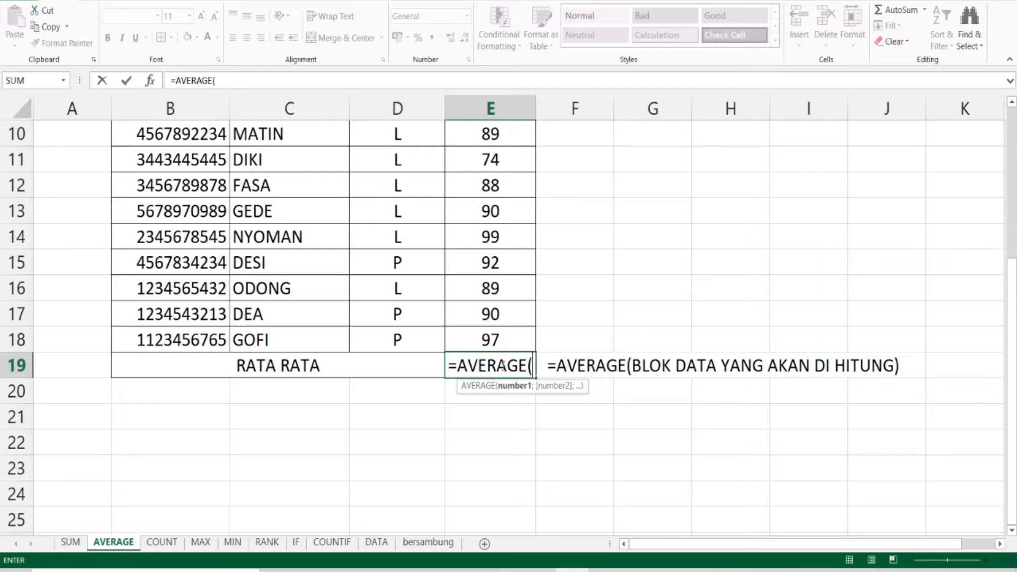
{"action": "scroll", "coordinate": [502, 364], "scroll_direction": "up", "scroll_amount": 3}
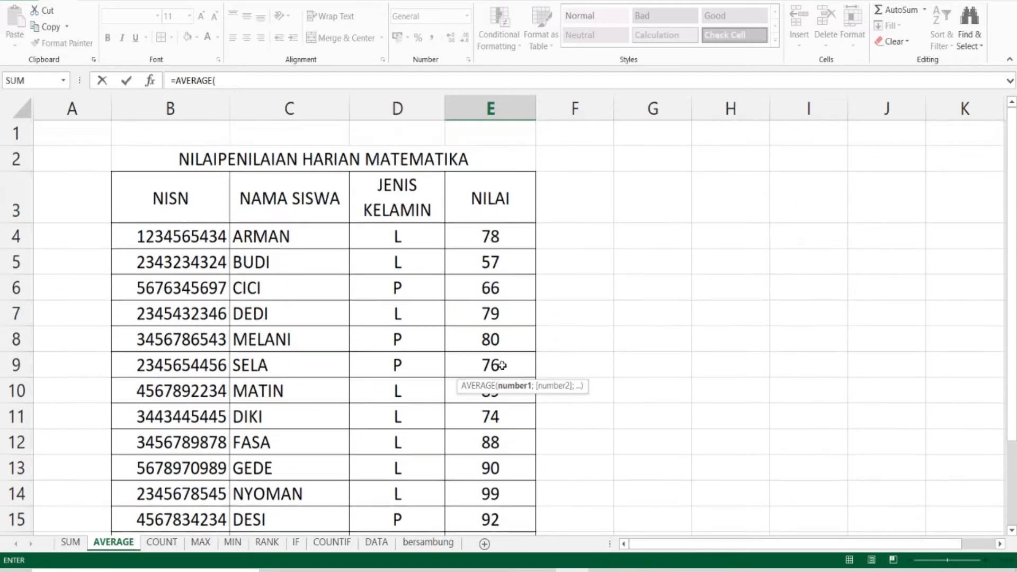
{"action": "left_click_drag", "start_coordinate": [500, 239], "coordinate": [494, 473]}
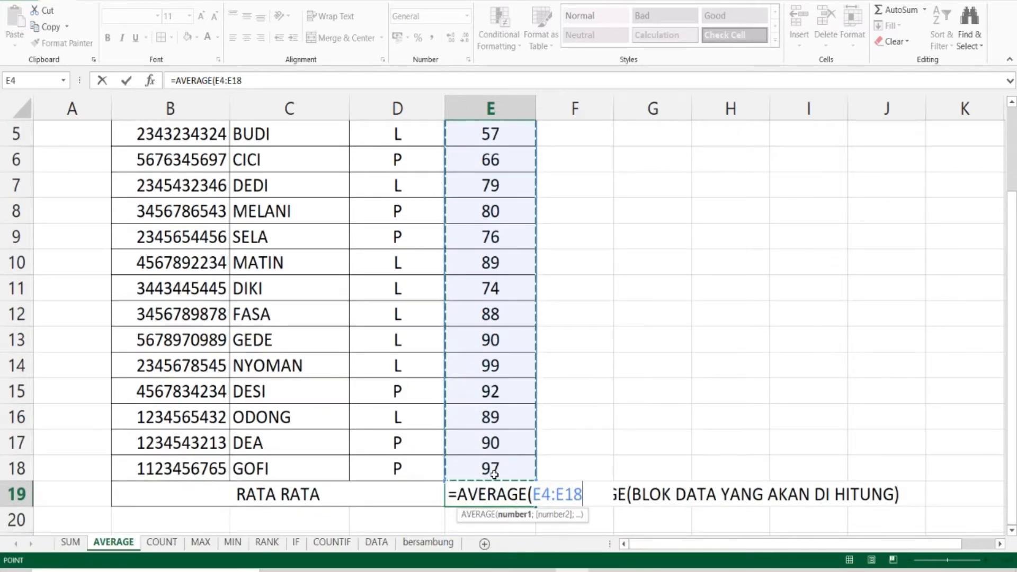
{"action": "type", "text": "0"}
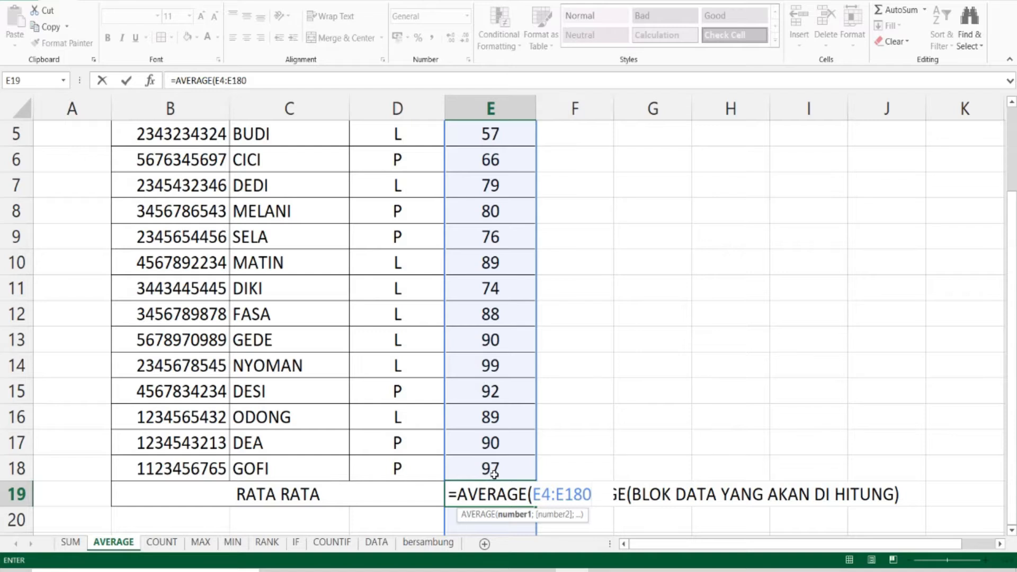
{"action": "key", "text": "BackSpace"}
{"action": "type", "text": ")"}
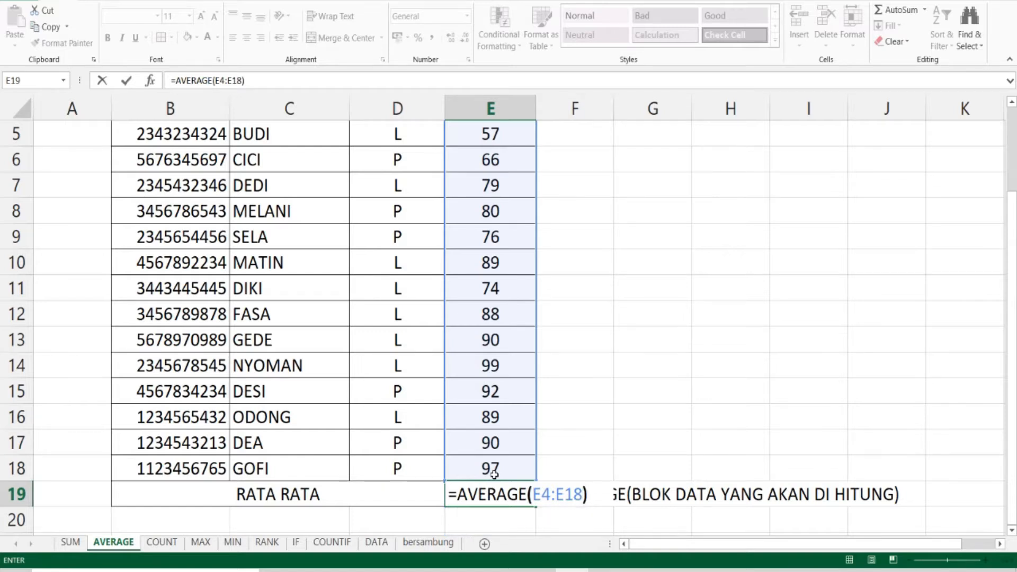
{"action": "key", "text": "Return"}
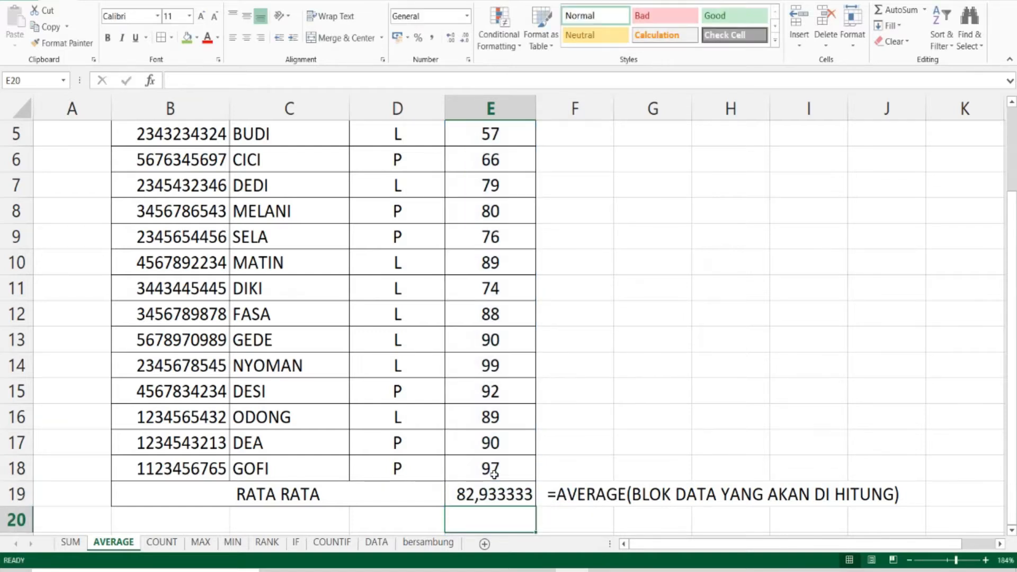
Reduce the RATA RATA result in E19 to two decimal places, and increase it again to three
{"action": "left_click", "coordinate": [486, 494]}
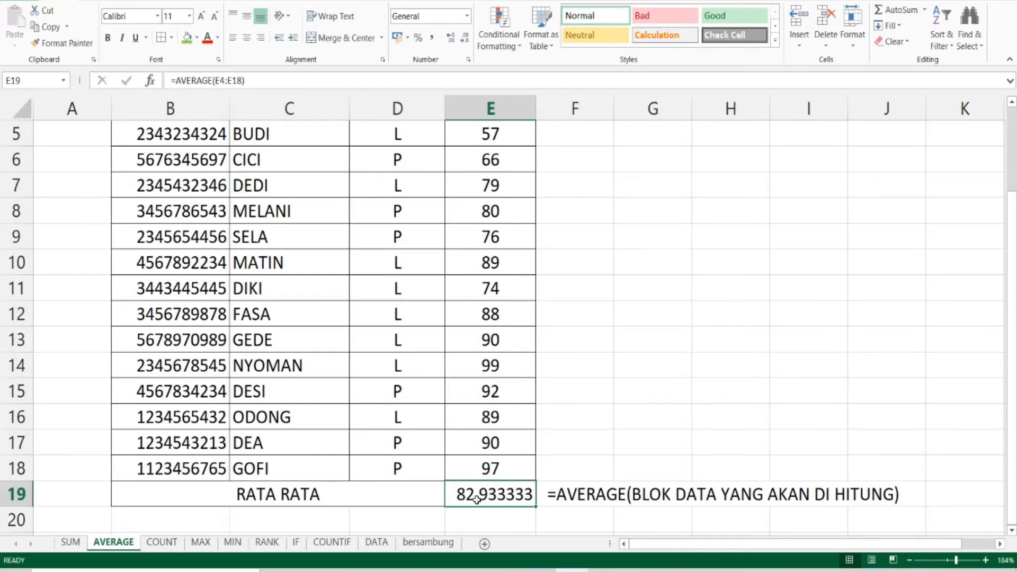
{"action": "left_click", "coordinate": [550, 438]}
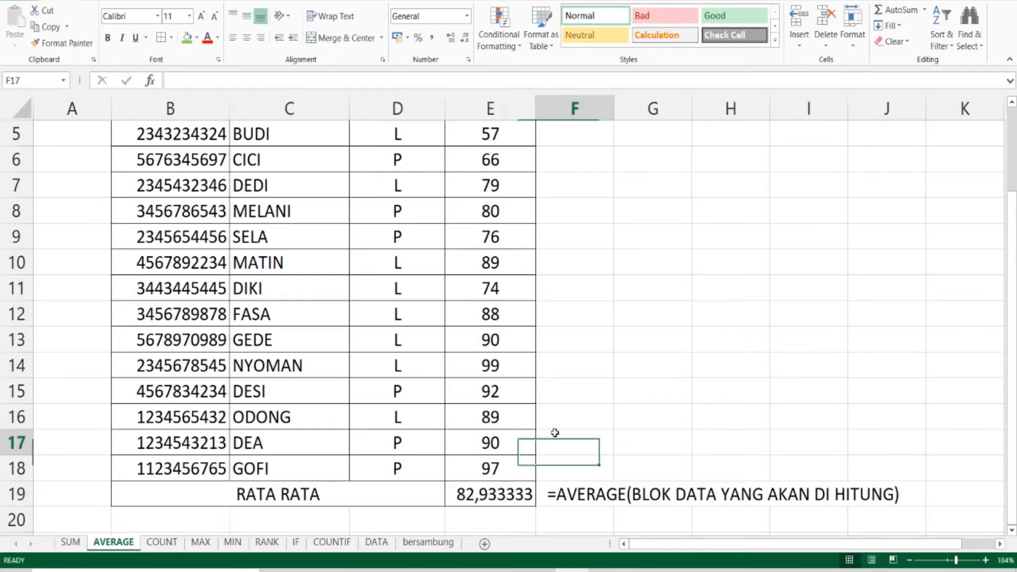
{"action": "left_click", "coordinate": [486, 491]}
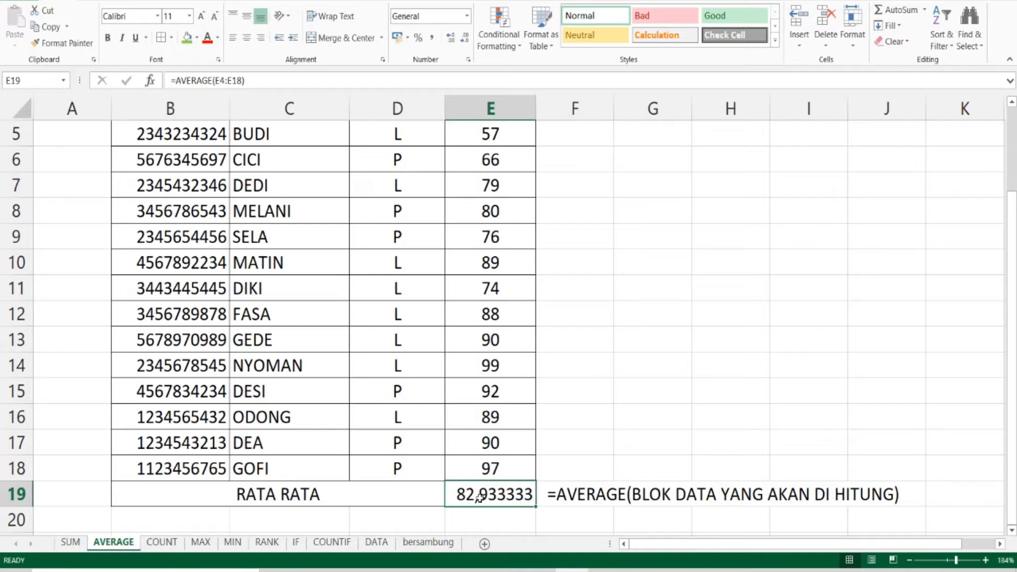
{"action": "left_click", "coordinate": [463, 41]}
{"action": "left_click", "coordinate": [463, 41]}
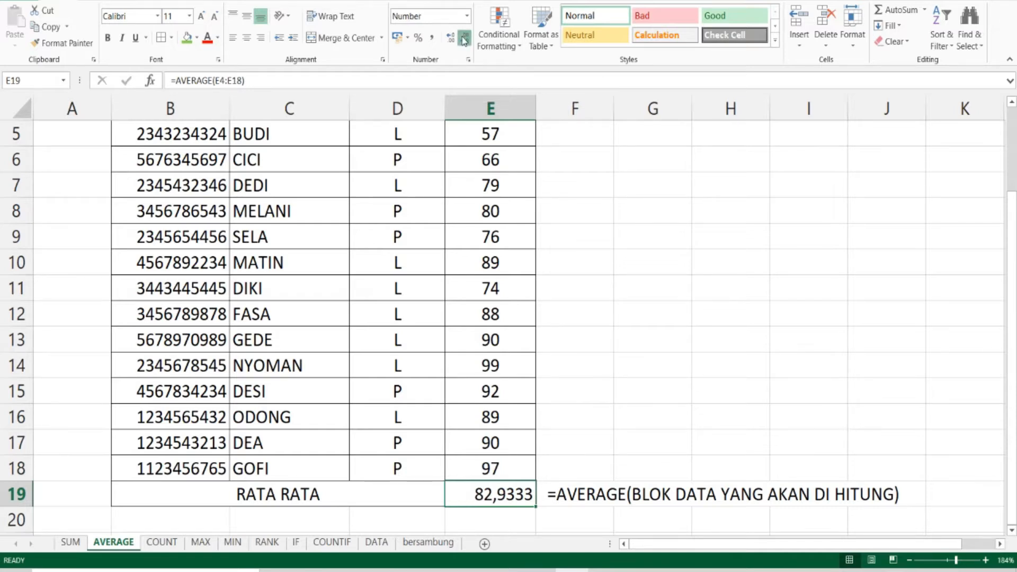
{"action": "left_click", "coordinate": [464, 41]}
{"action": "left_click", "coordinate": [464, 41]}
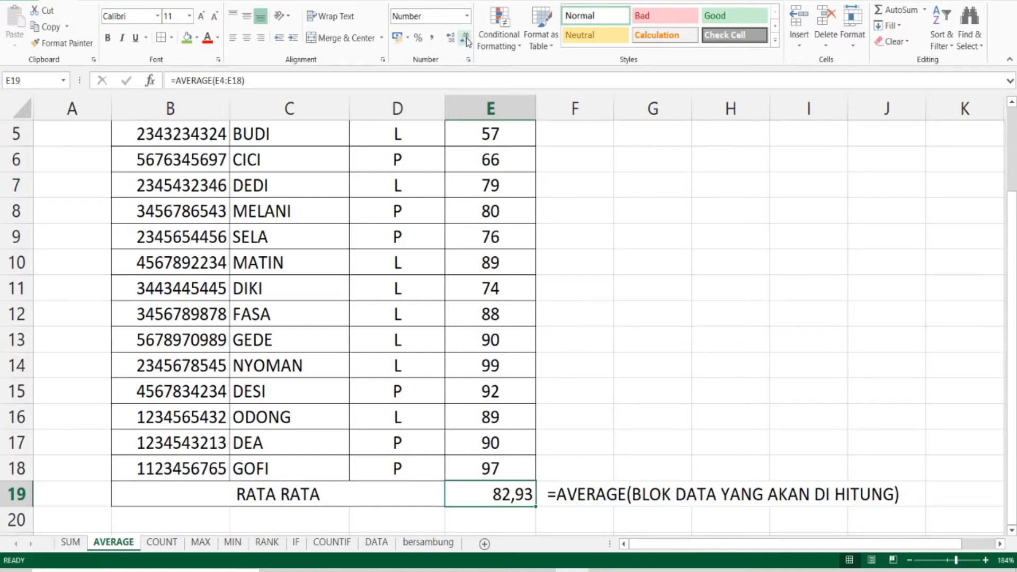
{"action": "left_click", "coordinate": [450, 39]}
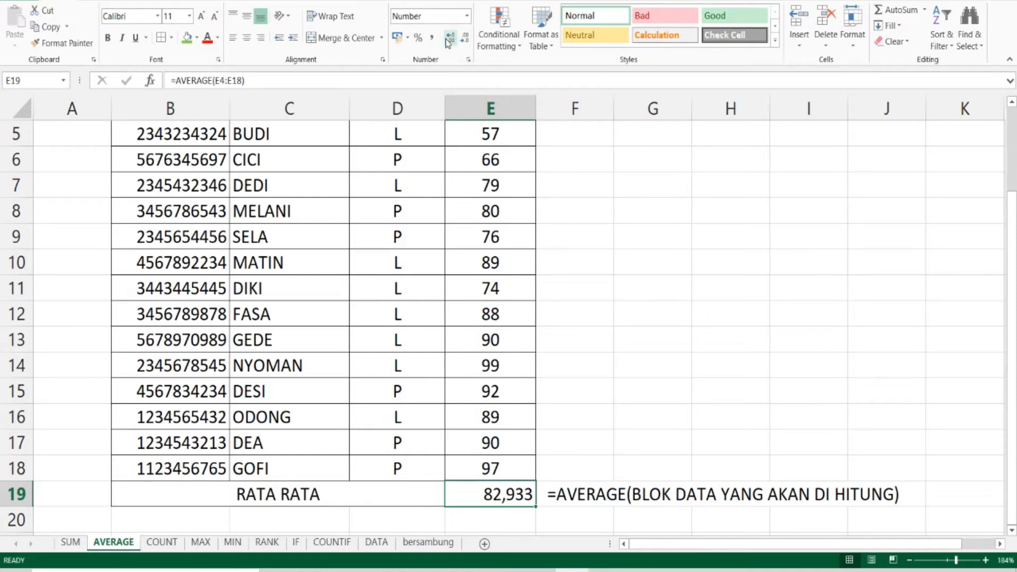
Set the RATA RATA result in E19 to two decimal places and centre it horizontally in the cell
{"action": "left_click", "coordinate": [451, 42]}
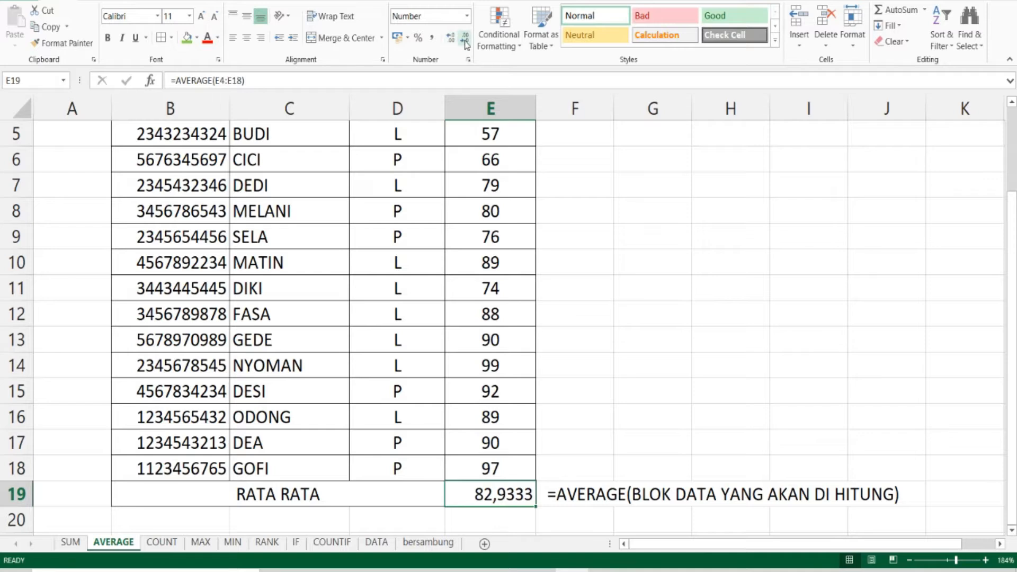
{"action": "left_click", "coordinate": [465, 41]}
{"action": "left_click", "coordinate": [465, 41]}
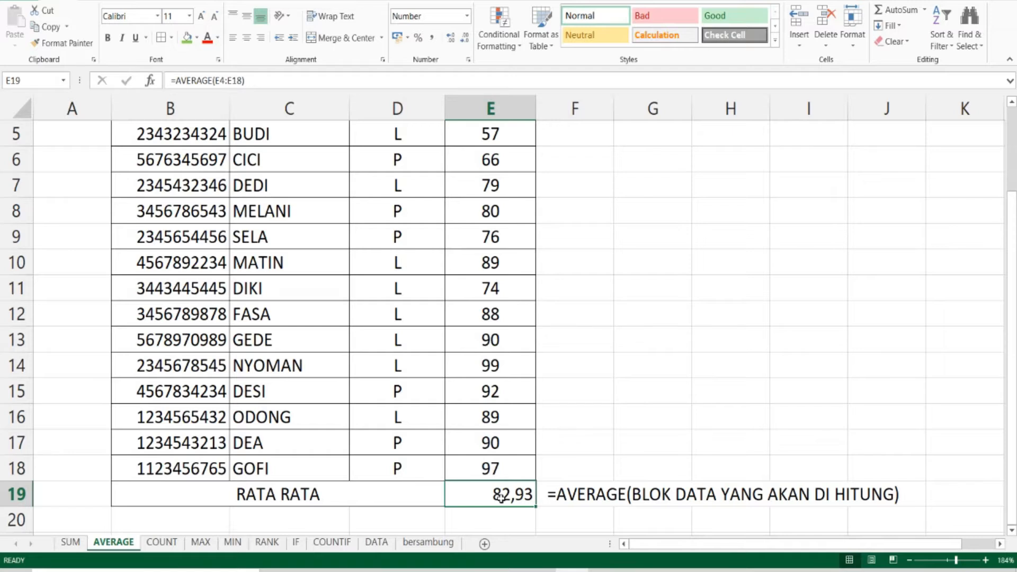
{"action": "left_click", "coordinate": [247, 39]}
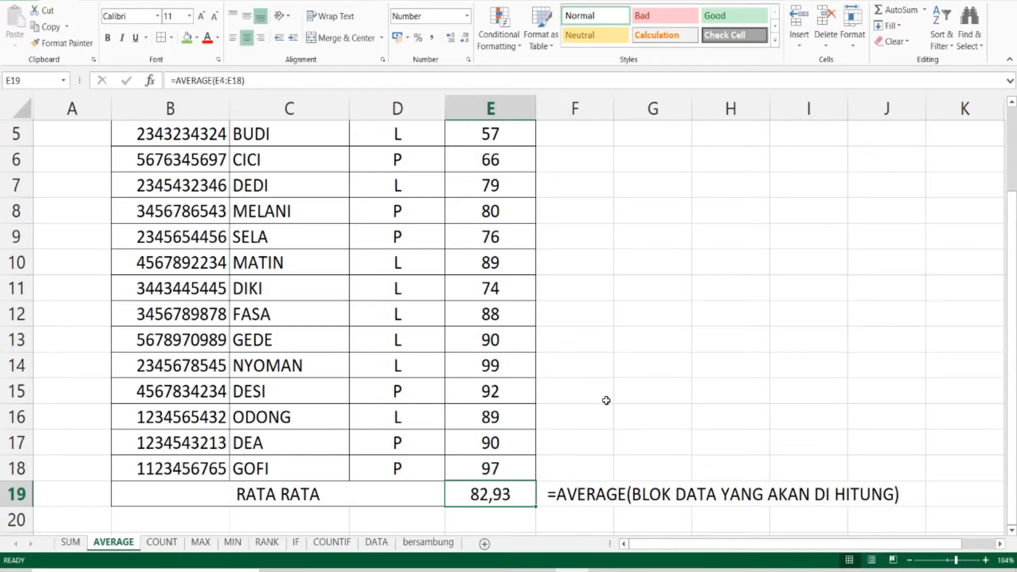
{"action": "scroll", "coordinate": [574, 447], "scroll_direction": "down", "scroll_amount": 1}
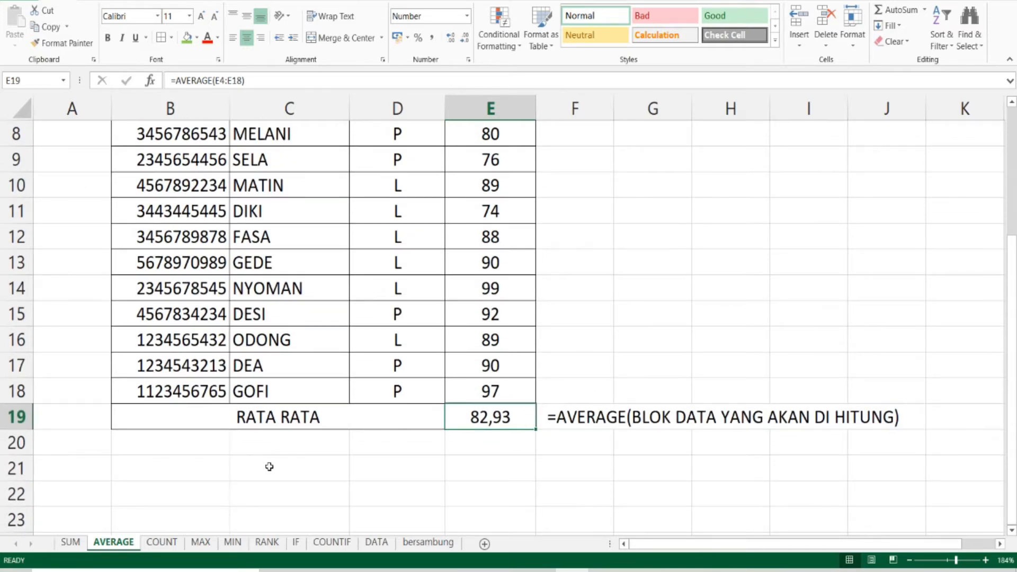
Go to the COUNT sheet and clear the BANYAK DATA result in E19
{"action": "left_click", "coordinate": [163, 543]}
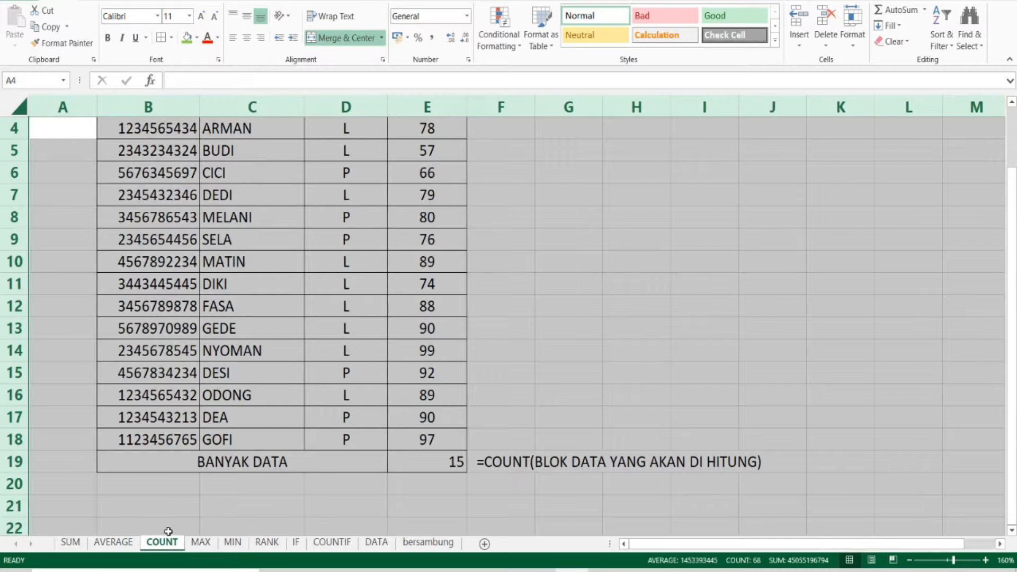
{"action": "left_click", "coordinate": [524, 464]}
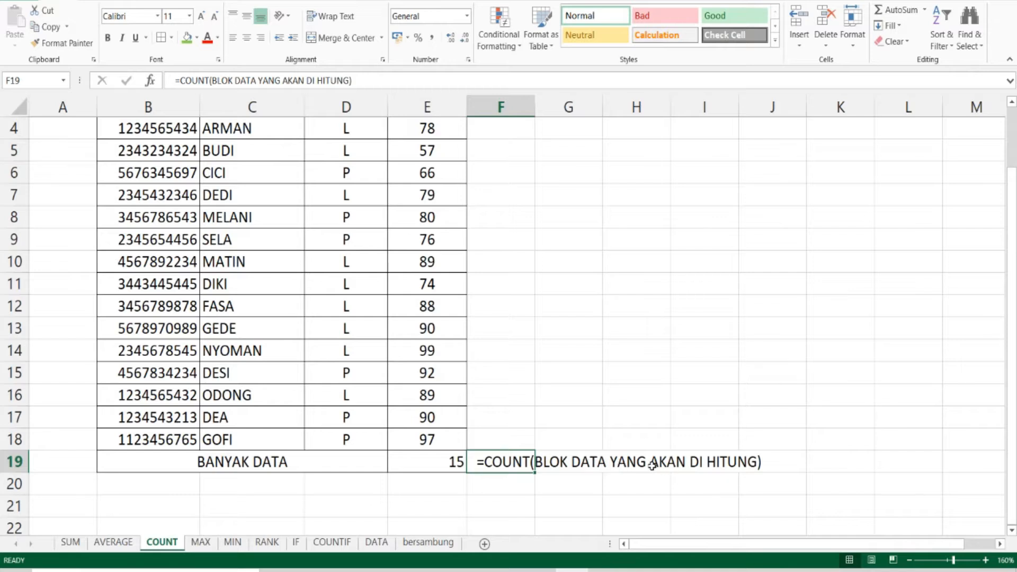
{"action": "left_click", "coordinate": [453, 463]}
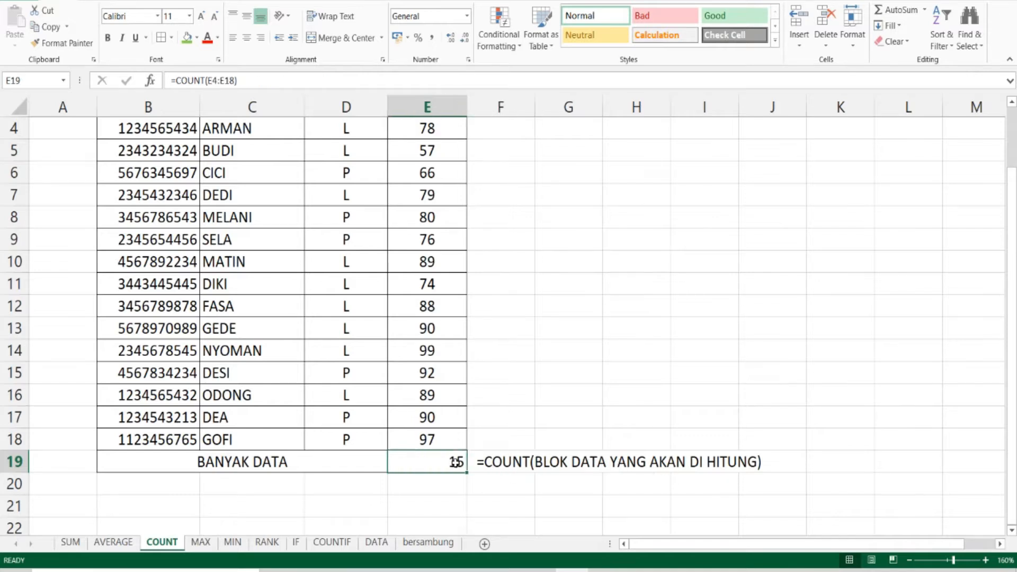
{"action": "key", "text": "Delete"}
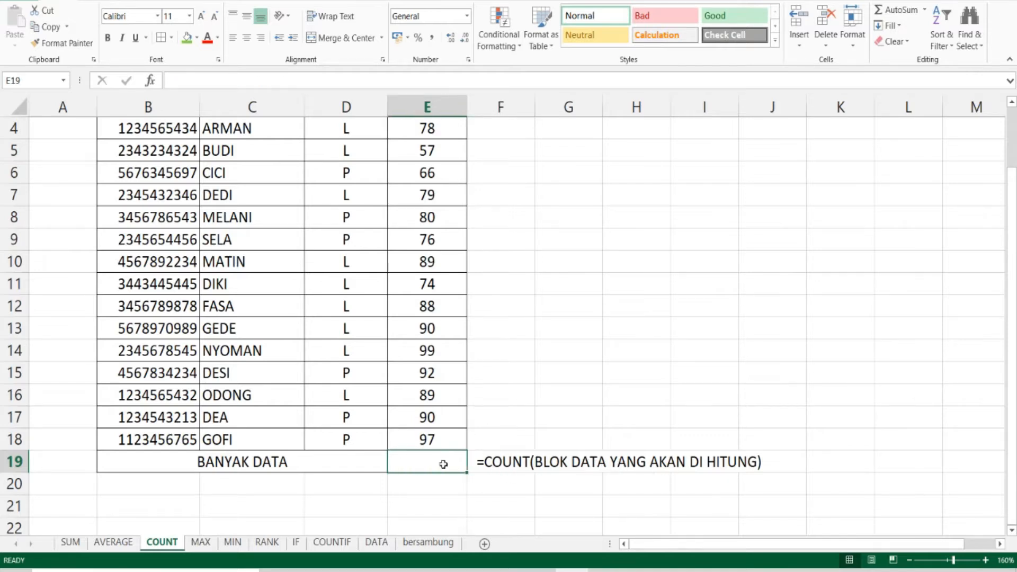
Enter =COUNT(E4:E18) in the BANYAK DATA cell E19 to count the NILAI scores
{"action": "type", "text": "="}
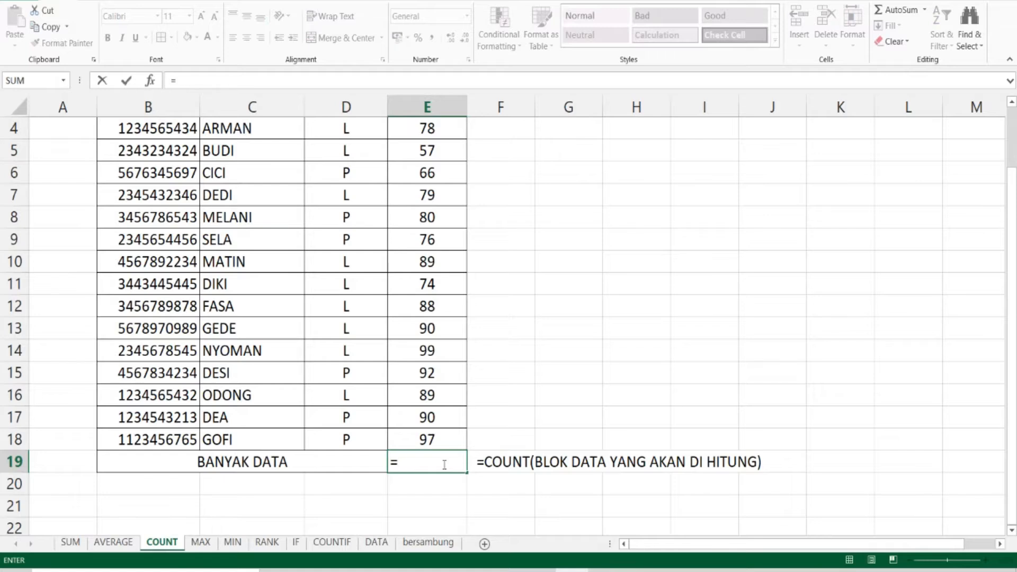
{"action": "type", "text": "C"}
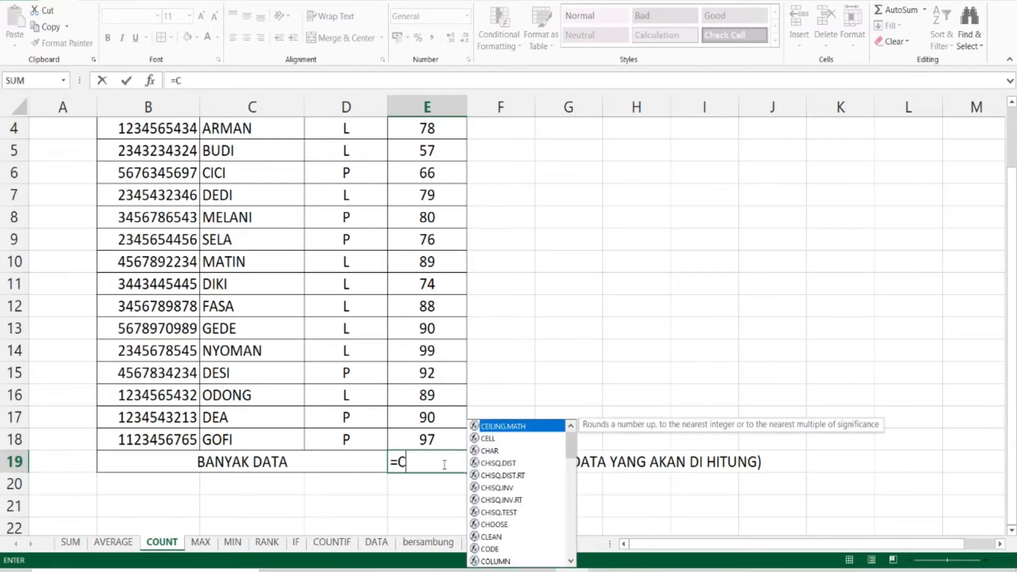
{"action": "type", "text": "OUNT"}
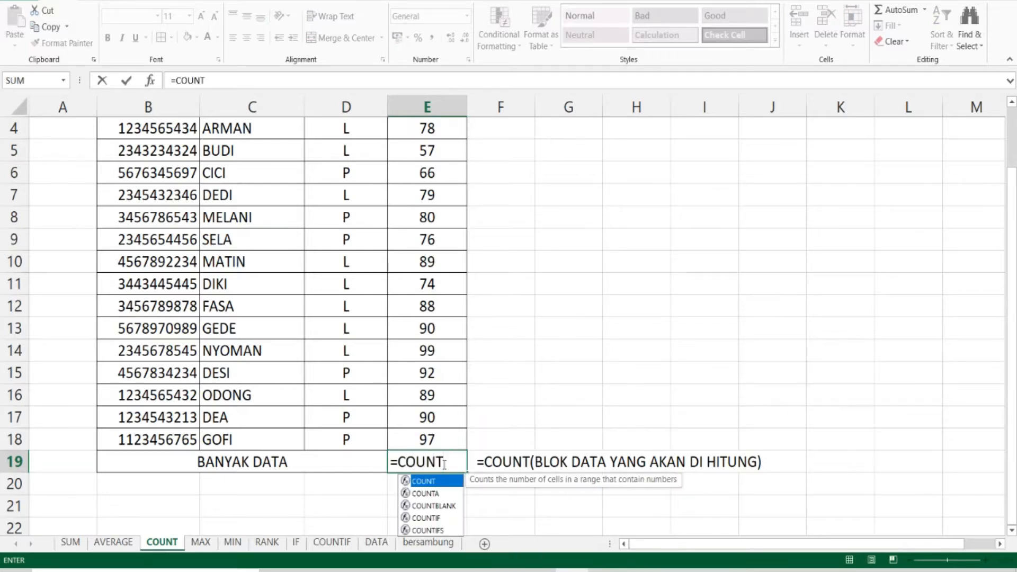
{"action": "type", "text": "("}
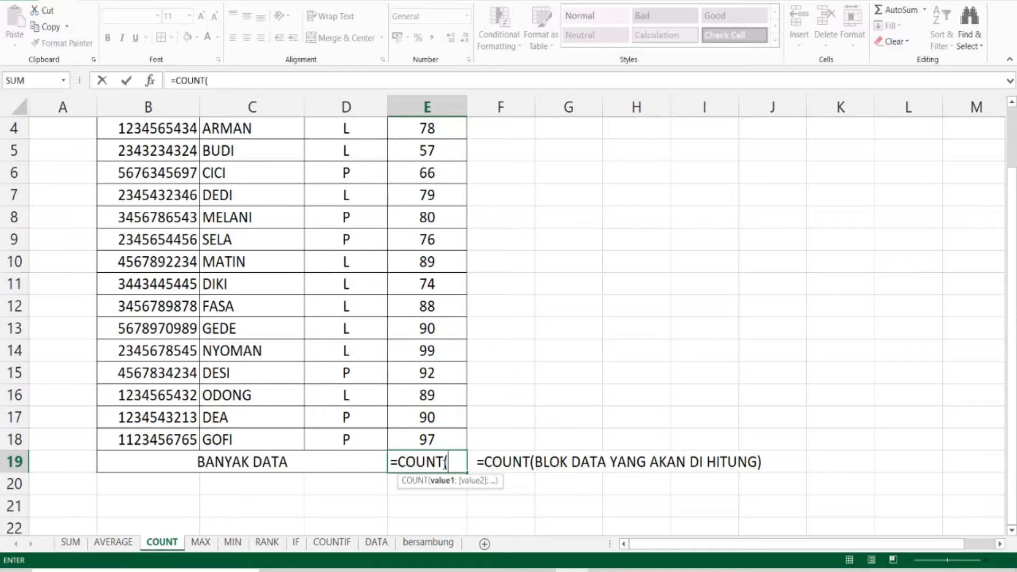
{"action": "scroll", "coordinate": [485, 279], "scroll_direction": "up", "scroll_amount": 1}
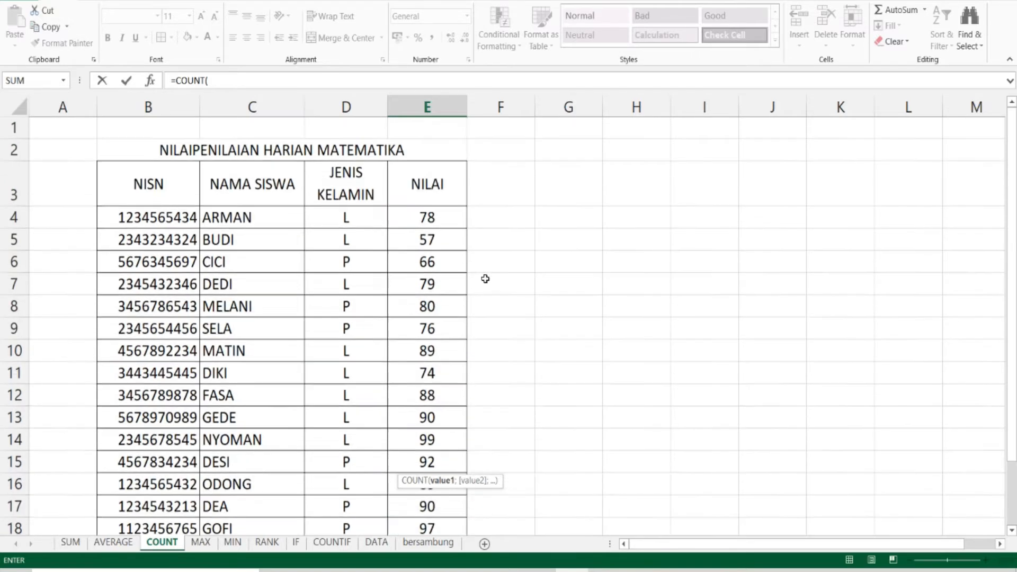
{"action": "left_click_drag", "start_coordinate": [428, 219], "coordinate": [439, 443]}
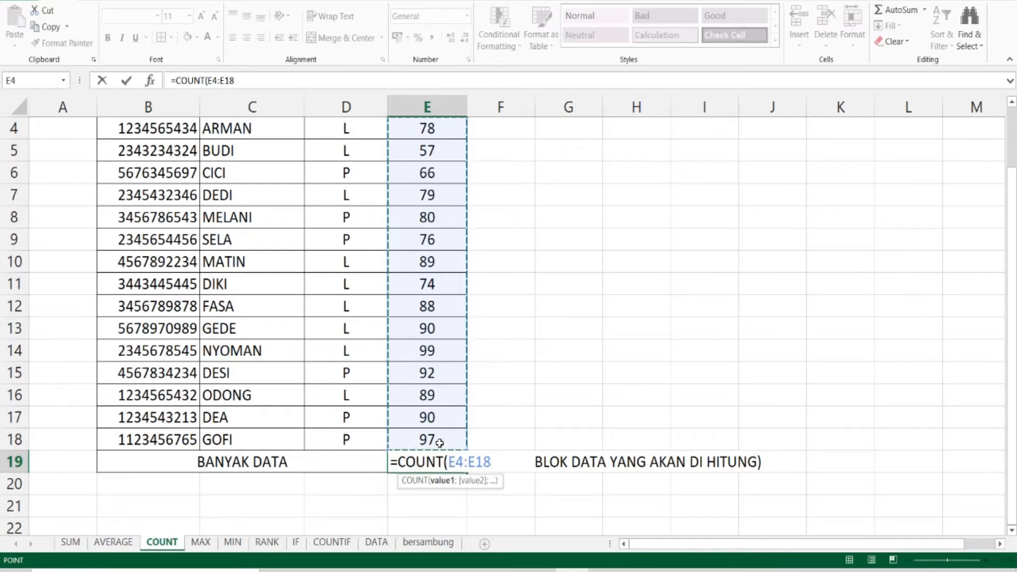
{"action": "type", "text": ")"}
{"action": "key", "text": "Return"}
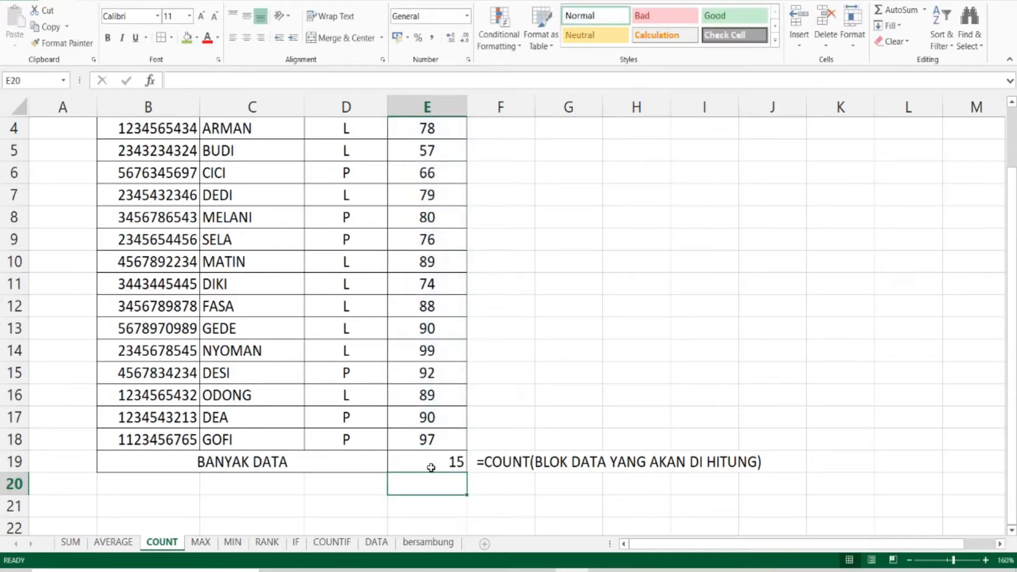
{"action": "left_click", "coordinate": [443, 466]}
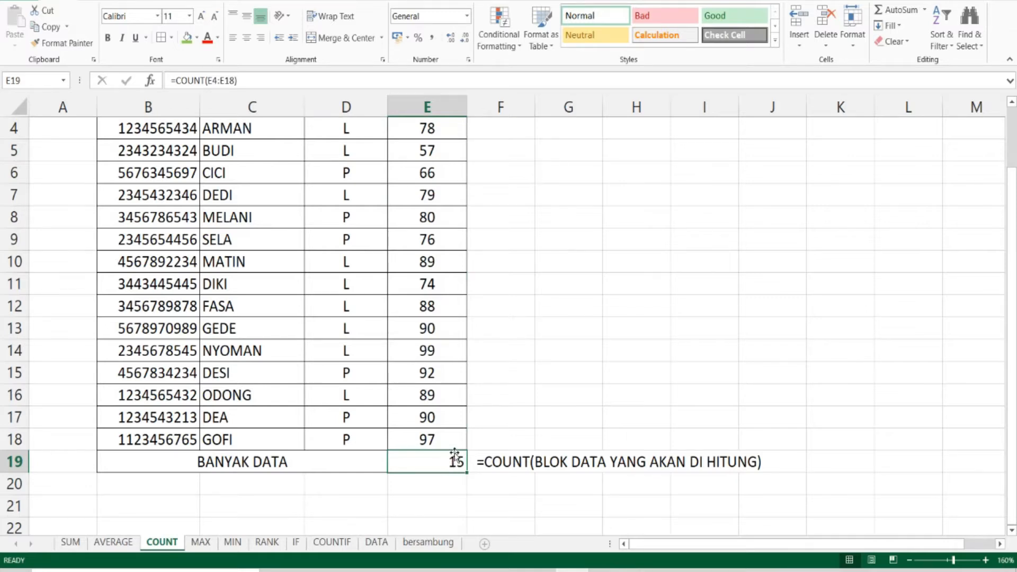
Add the column header "No" in A3 and centre it horizontally and vertically
{"action": "scroll", "coordinate": [454, 456], "scroll_direction": "up", "scroll_amount": 1}
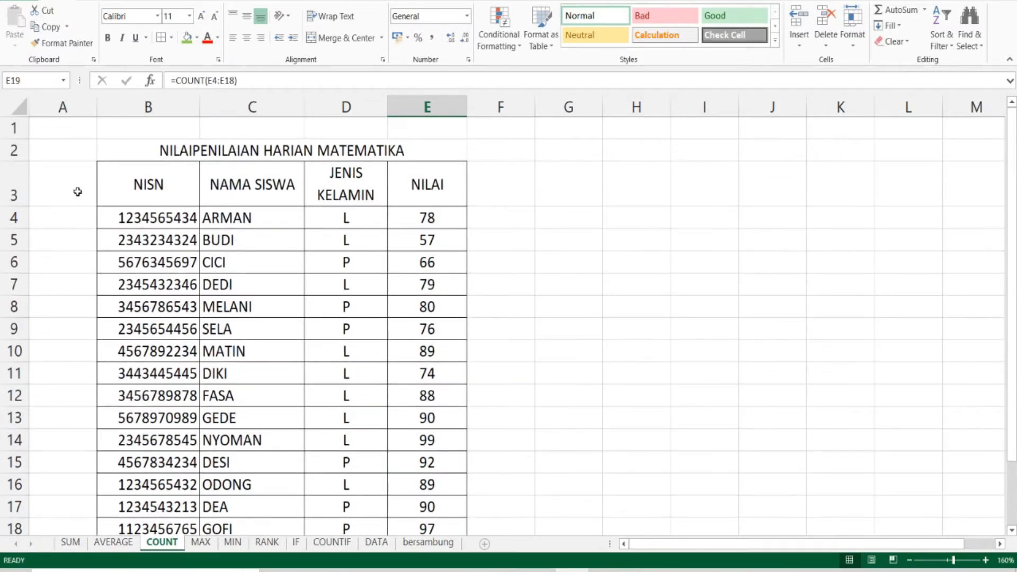
{"action": "left_click", "coordinate": [76, 192]}
{"action": "type", "text": "nO"}
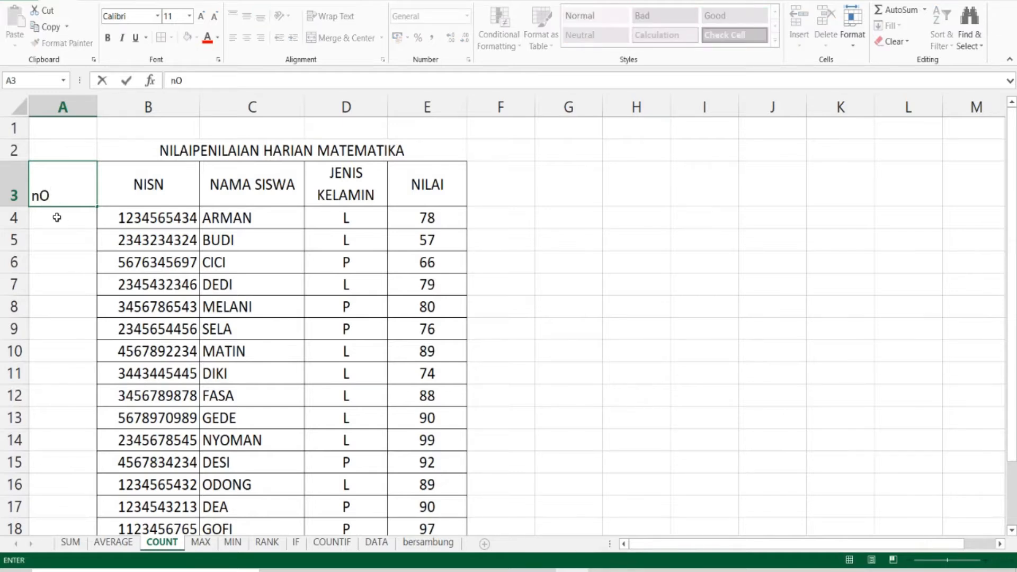
{"action": "left_click", "coordinate": [57, 217]}
{"action": "left_click", "coordinate": [67, 190]}
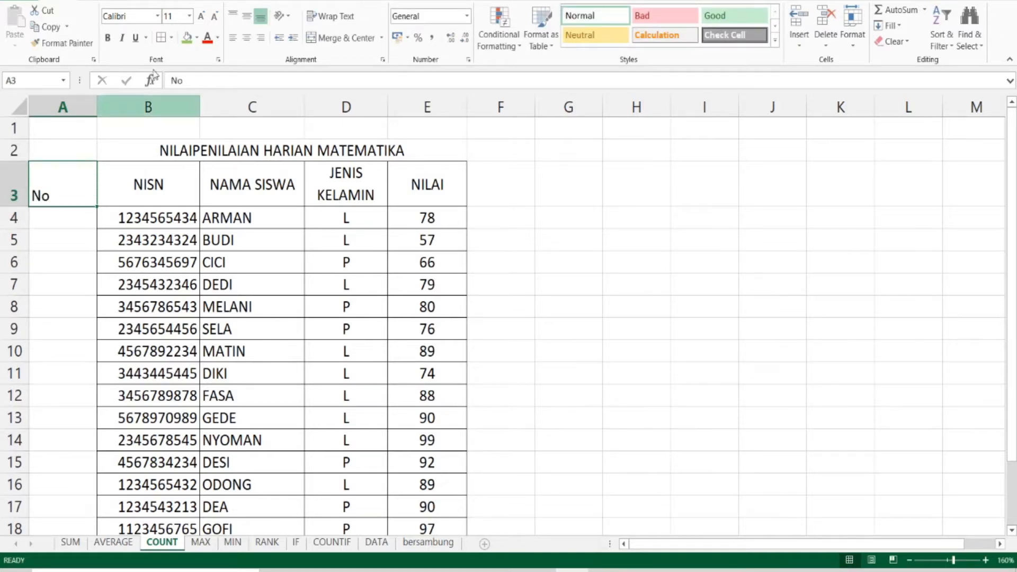
{"action": "left_click", "coordinate": [245, 40]}
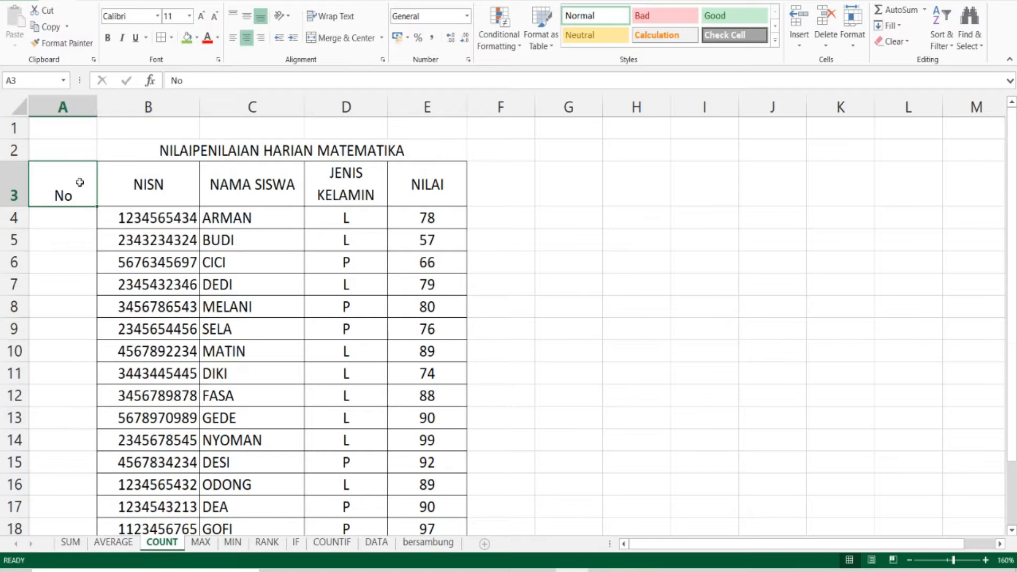
{"action": "left_click", "coordinate": [246, 20]}
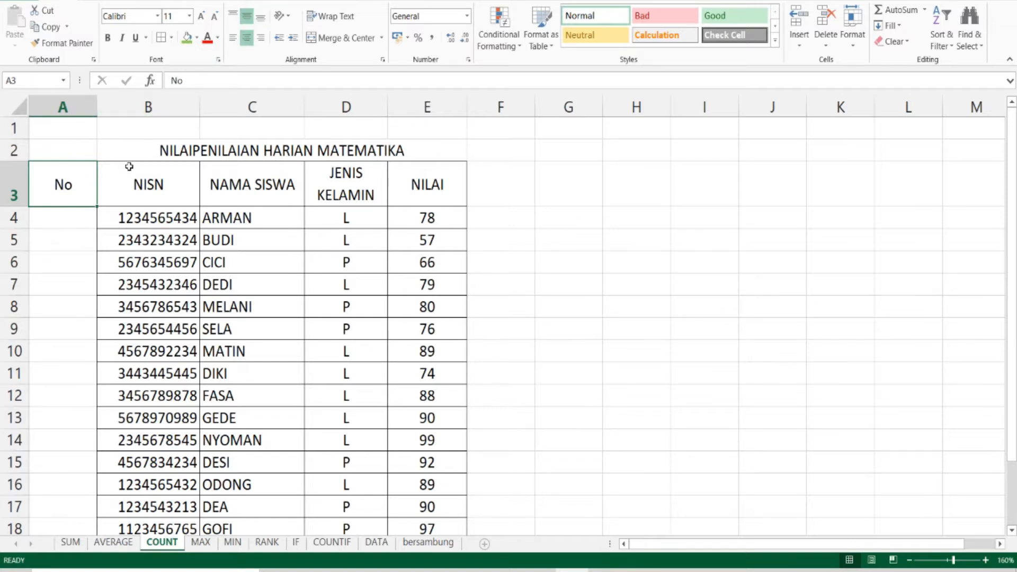
Enter the first two row numbers, 1 in A4 and 2 in A5, leaving A6 empty
{"action": "left_click", "coordinate": [66, 218]}
{"action": "type", "text": "1"}
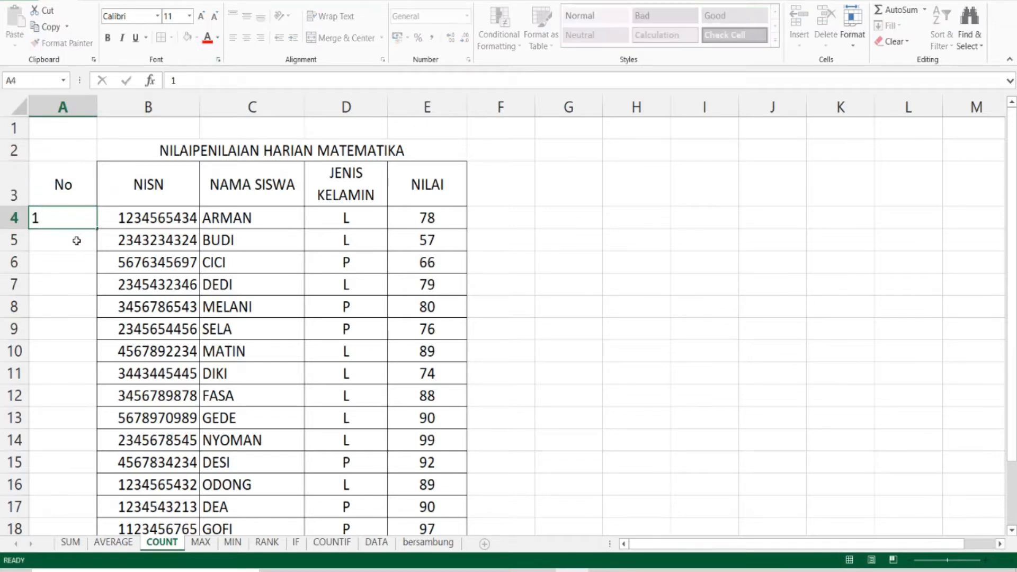
{"action": "left_click", "coordinate": [77, 241]}
{"action": "type", "text": "2"}
{"action": "left_click", "coordinate": [88, 269]}
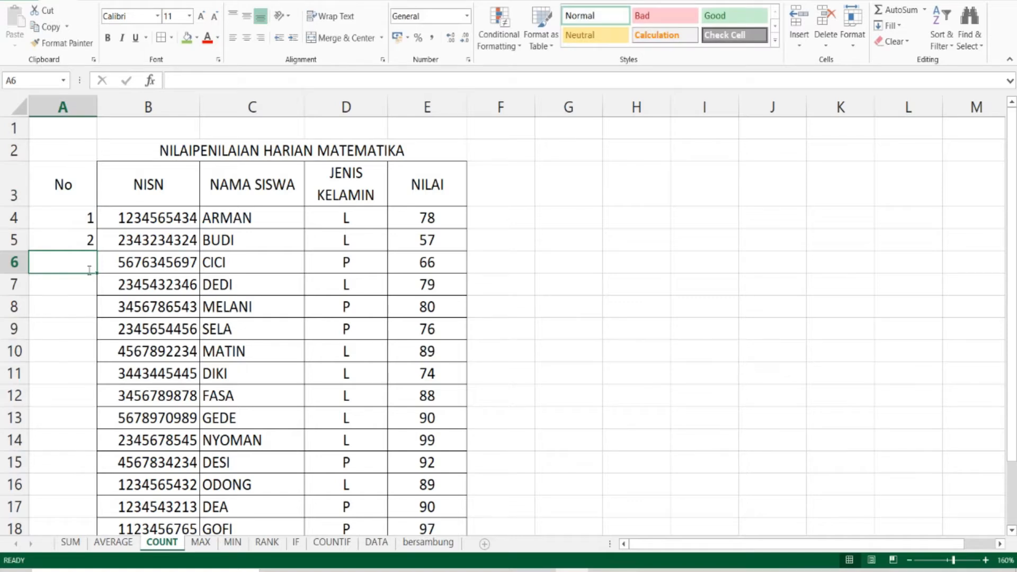
{"action": "type", "text": "3"}
{"action": "left_click", "coordinate": [87, 285]}
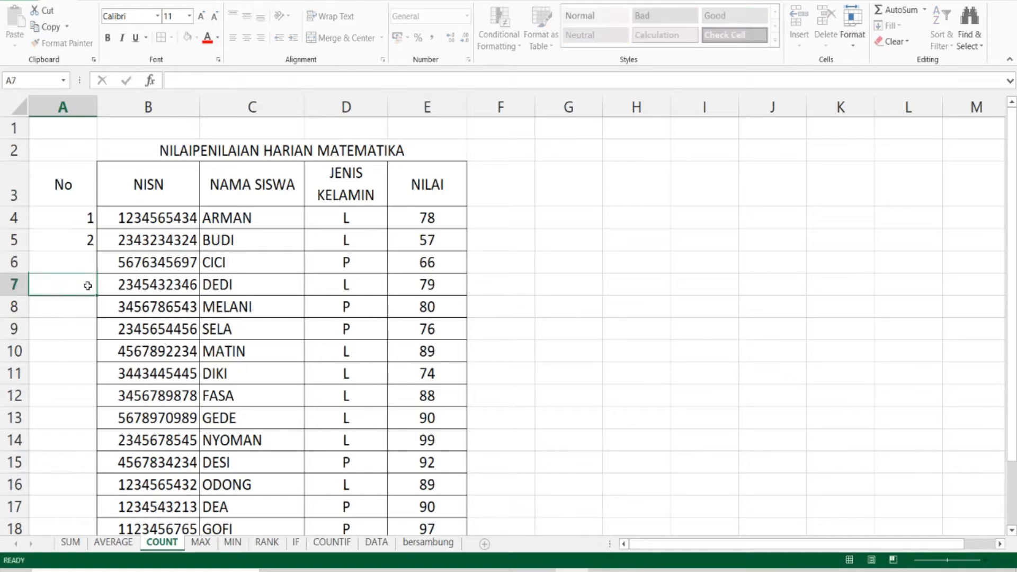
{"action": "left_click", "coordinate": [82, 260]}
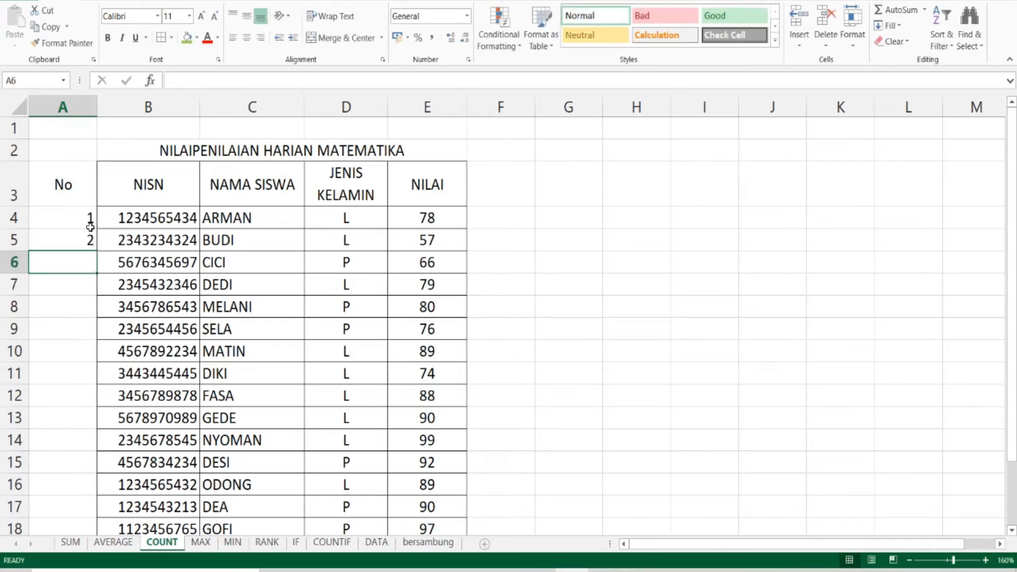
Fill the number series from A4:A5 down the No column and clear the extra number in A19
{"action": "left_click_drag", "start_coordinate": [88, 215], "coordinate": [79, 237]}
{"action": "scroll", "coordinate": [74, 265], "scroll_direction": "down", "scroll_amount": 1}
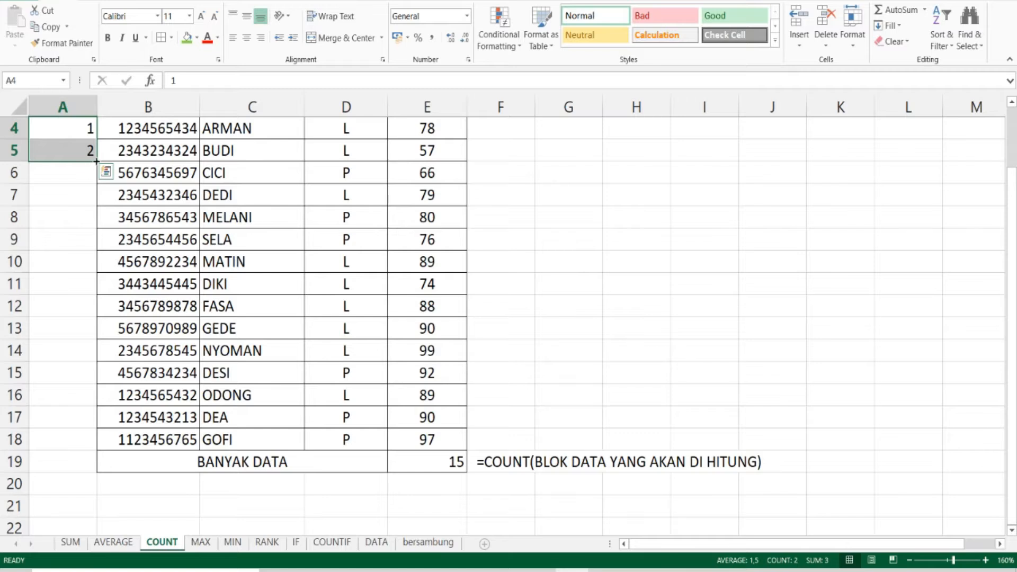
{"action": "left_click_drag", "start_coordinate": [96, 161], "coordinate": [88, 462]}
{"action": "left_click", "coordinate": [82, 461]}
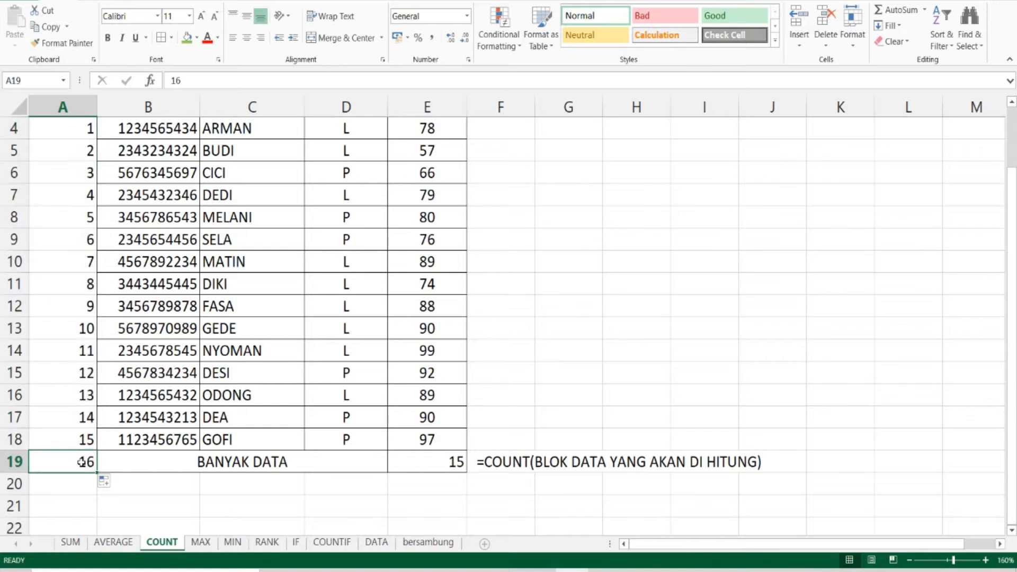
{"action": "key", "text": "Delete"}
Centre the row numbers in A4:A18 horizontally and vertically
{"action": "scroll", "coordinate": [89, 426], "scroll_direction": "up", "scroll_amount": 1}
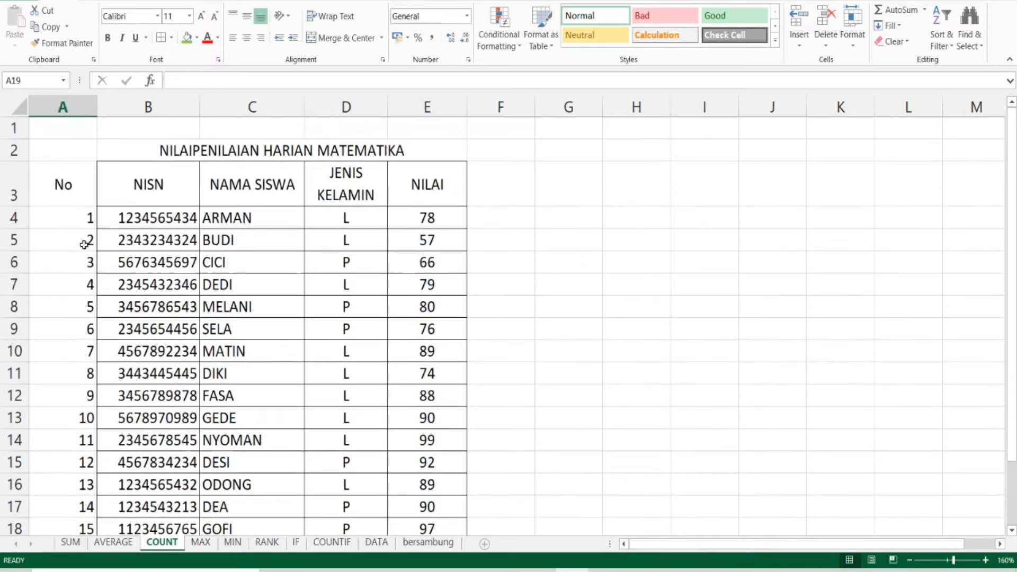
{"action": "left_click_drag", "start_coordinate": [63, 215], "coordinate": [85, 438]}
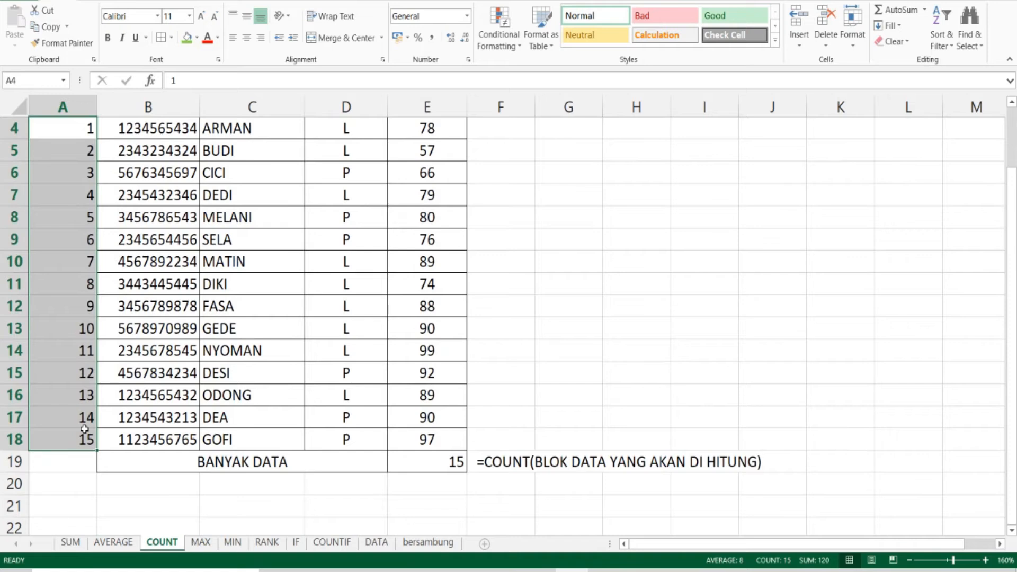
{"action": "left_click", "coordinate": [246, 38]}
{"action": "left_click", "coordinate": [246, 16]}
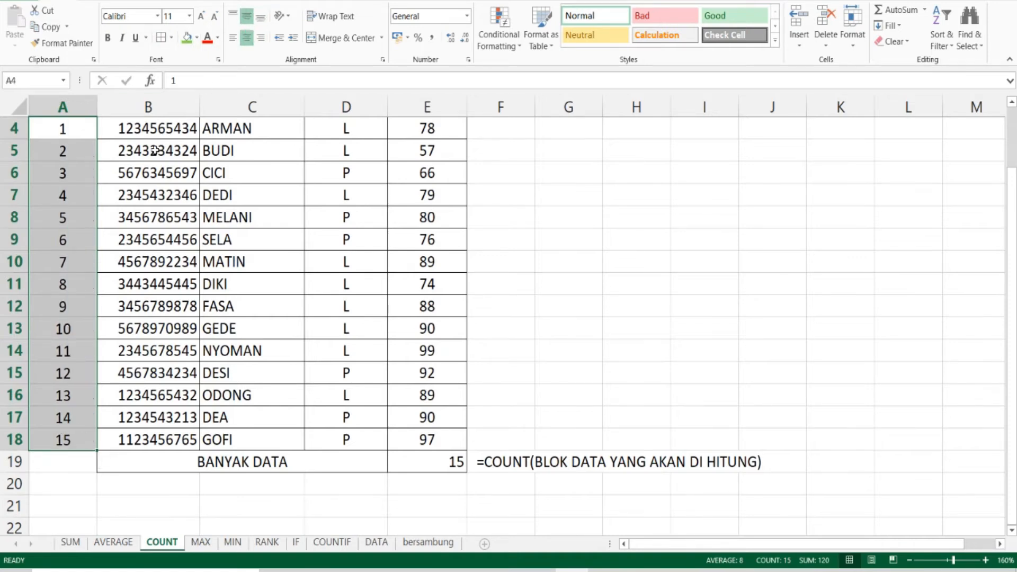
Apply cell borders to the No column from A3 to A19
{"action": "scroll", "coordinate": [63, 231], "scroll_direction": "up", "scroll_amount": 1}
{"action": "left_click", "coordinate": [62, 228]}
{"action": "left_click_drag", "start_coordinate": [82, 180], "coordinate": [84, 454]}
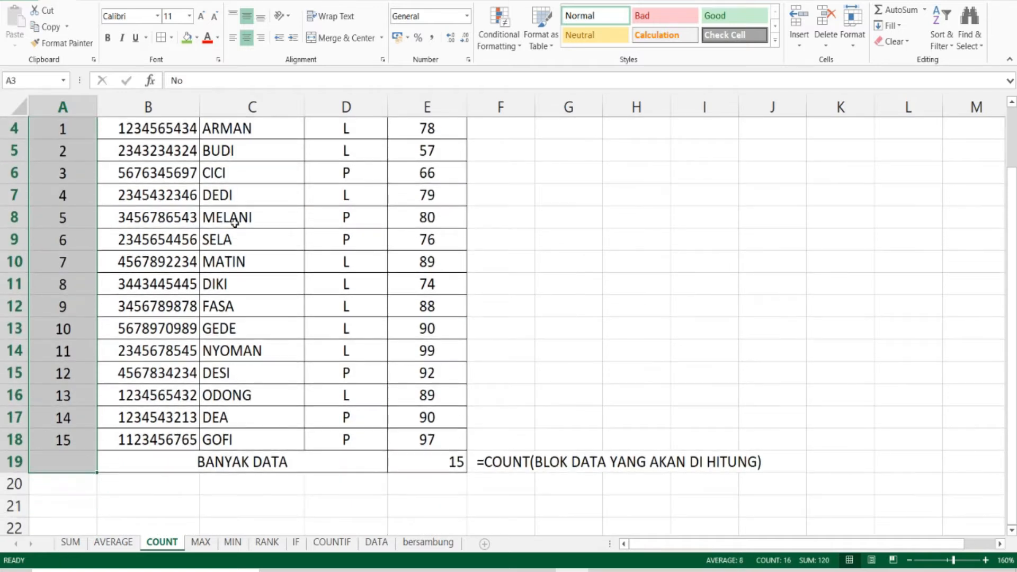
{"action": "left_click", "coordinate": [166, 41]}
{"action": "scroll", "coordinate": [327, 250], "scroll_direction": "up", "scroll_amount": 1}
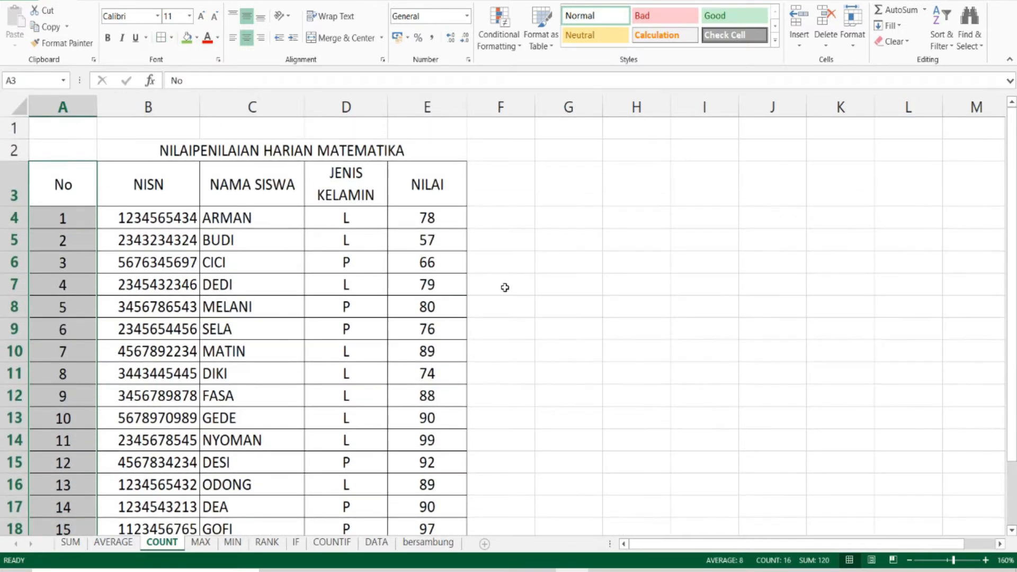
{"action": "left_click", "coordinate": [506, 288]}
Centre the BANYAK DATA result in E19 horizontally in its cell
{"action": "scroll", "coordinate": [507, 289], "scroll_direction": "down", "scroll_amount": 1}
{"action": "scroll", "coordinate": [506, 289], "scroll_direction": "down", "scroll_amount": 1}
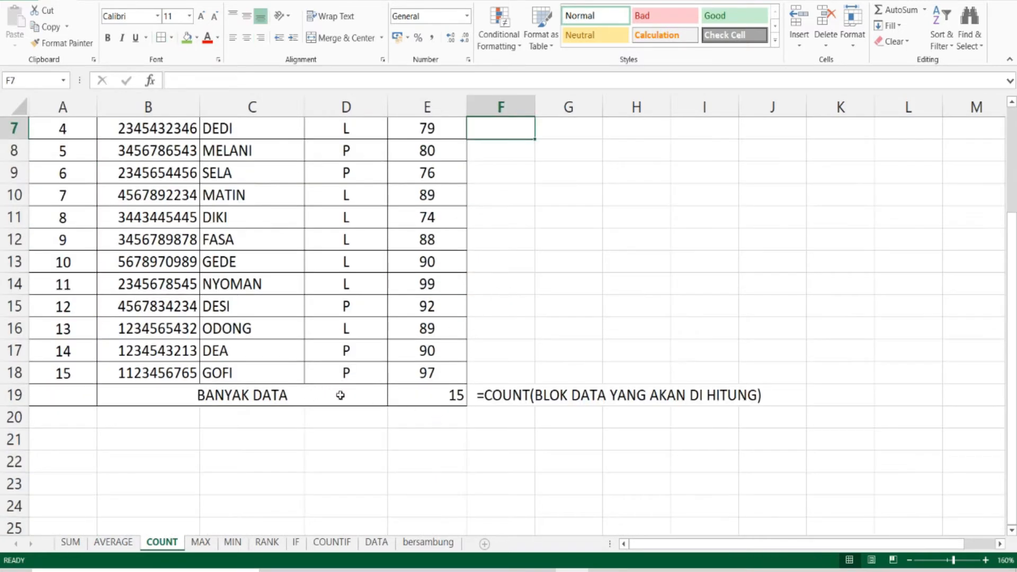
{"action": "left_click", "coordinate": [427, 395]}
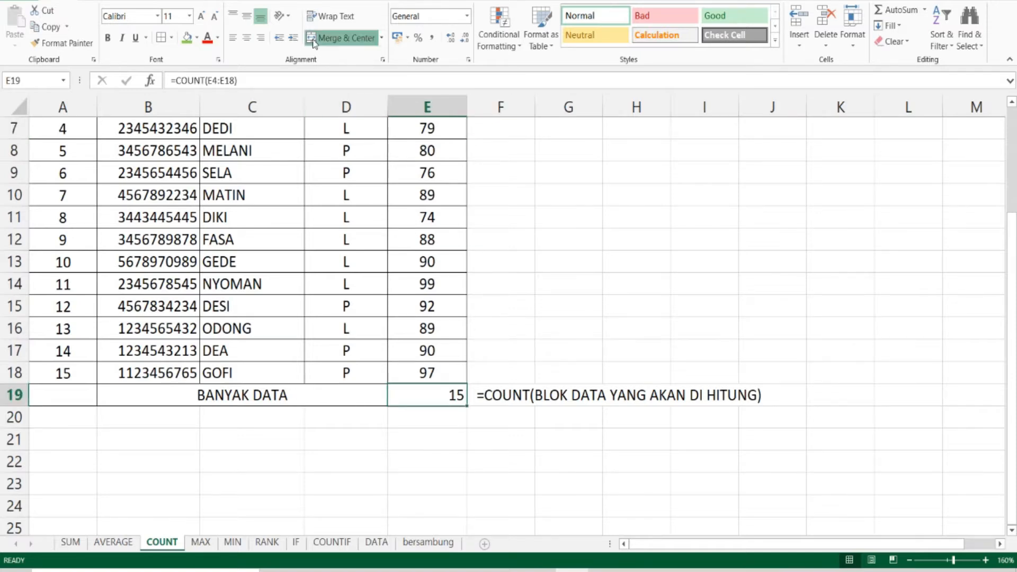
{"action": "left_click", "coordinate": [246, 37]}
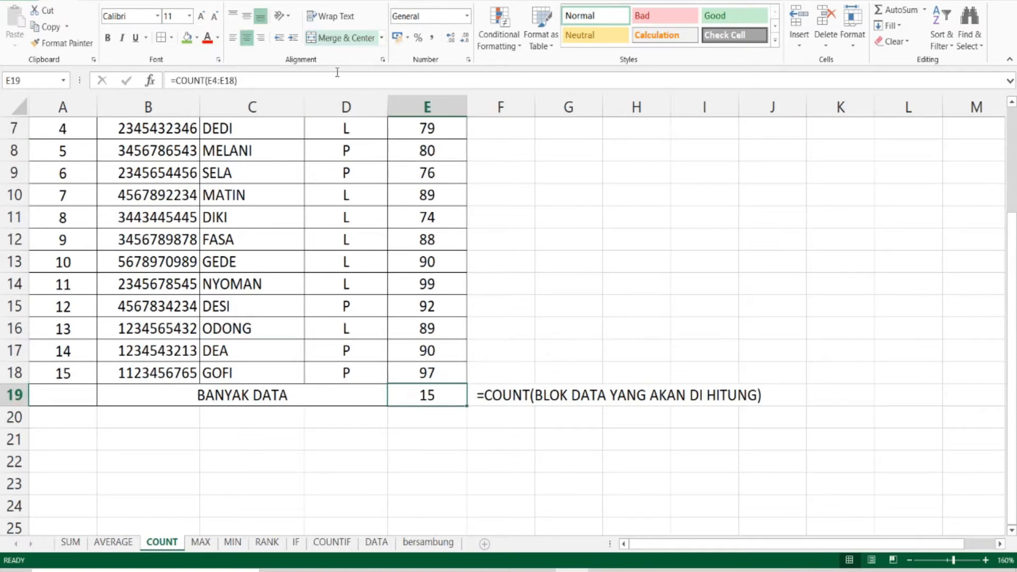
On the MAX sheet, enter the formula =MAX(E4:E18) in cell E19 of the NILAI TERTINGGI row
{"action": "left_click", "coordinate": [363, 471]}
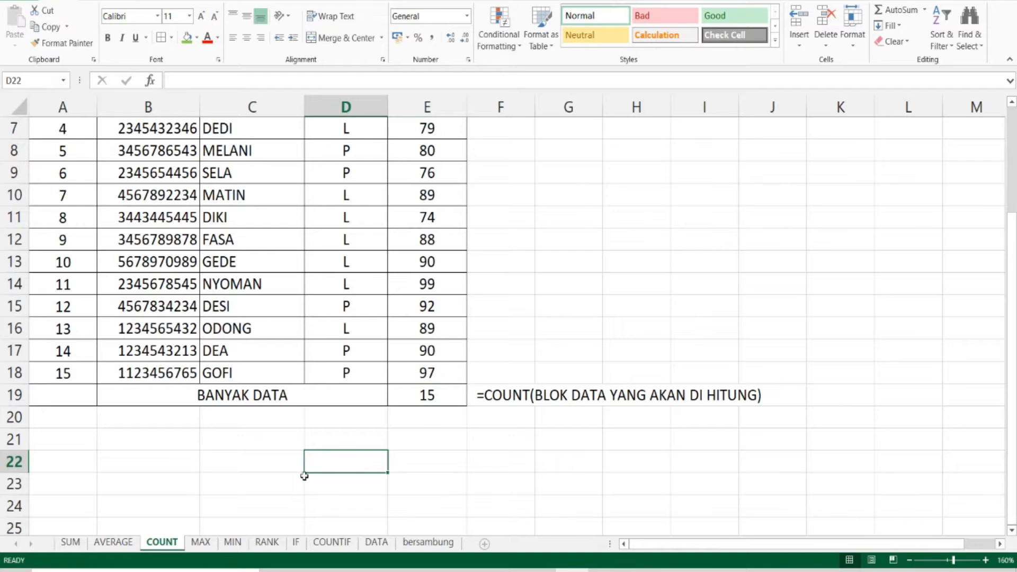
{"action": "left_click", "coordinate": [201, 542]}
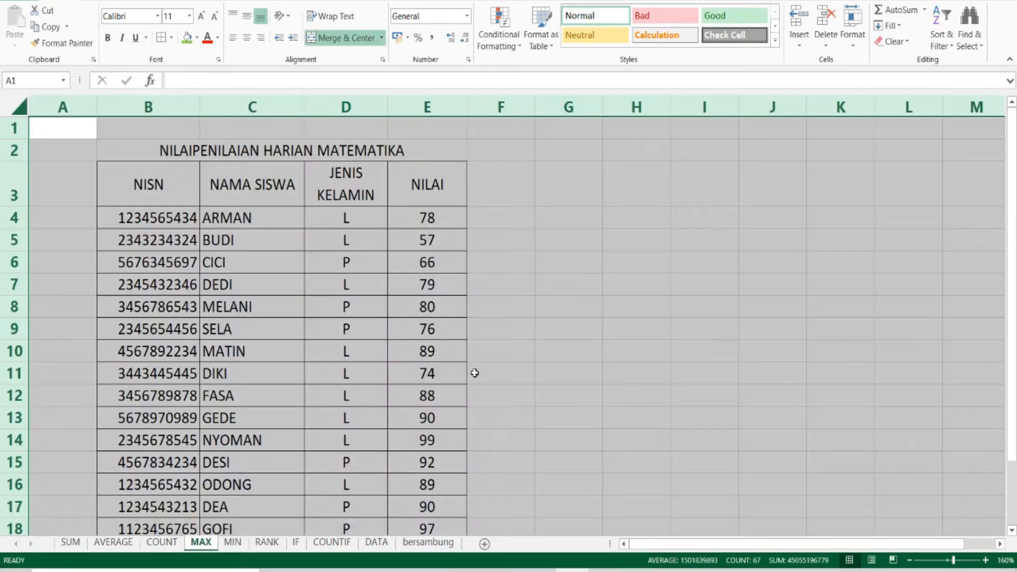
{"action": "left_click", "coordinate": [485, 358]}
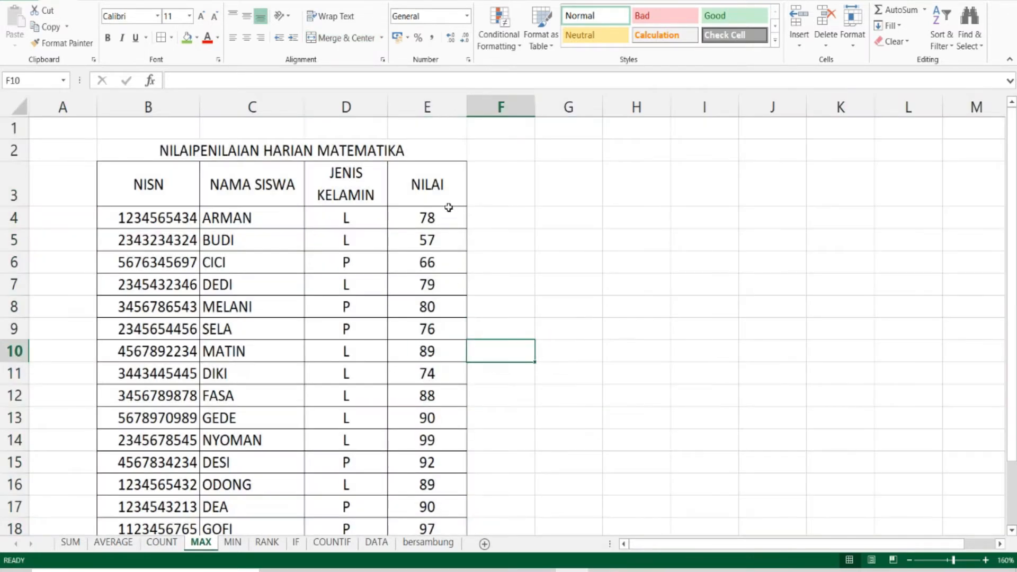
{"action": "scroll", "coordinate": [449, 207], "scroll_direction": "down", "scroll_amount": 2}
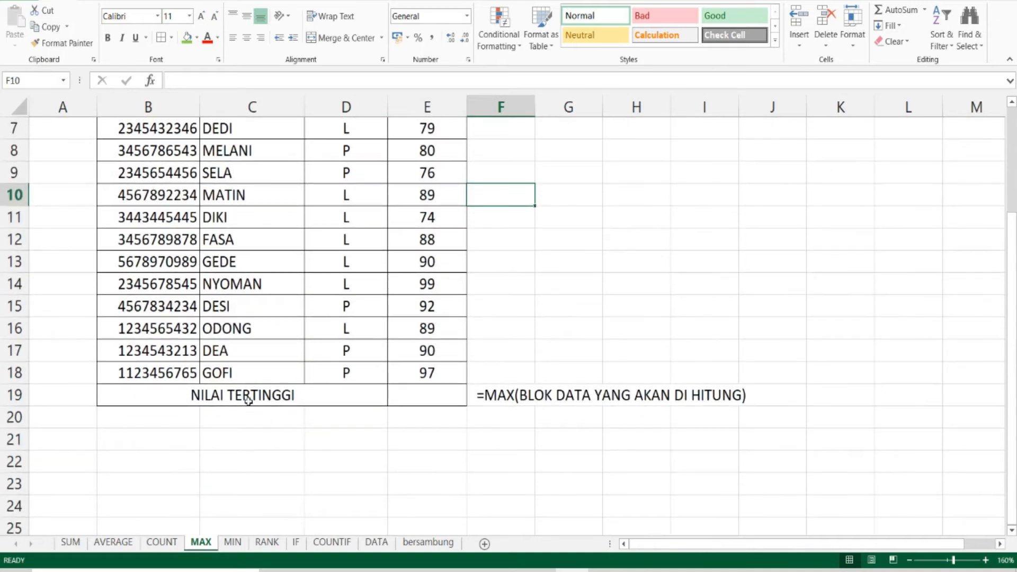
{"action": "left_click", "coordinate": [447, 398]}
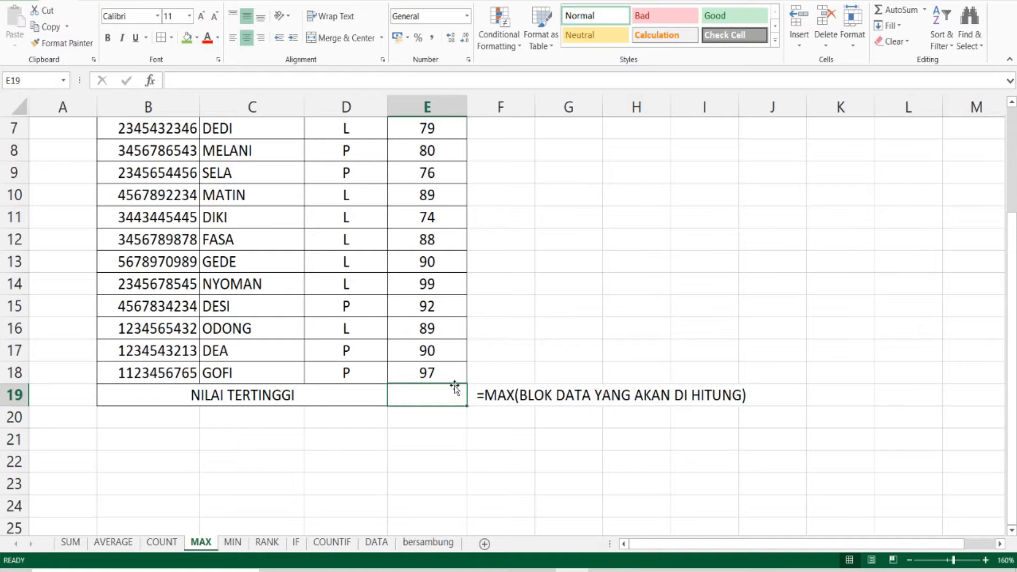
{"action": "type", "text": "="}
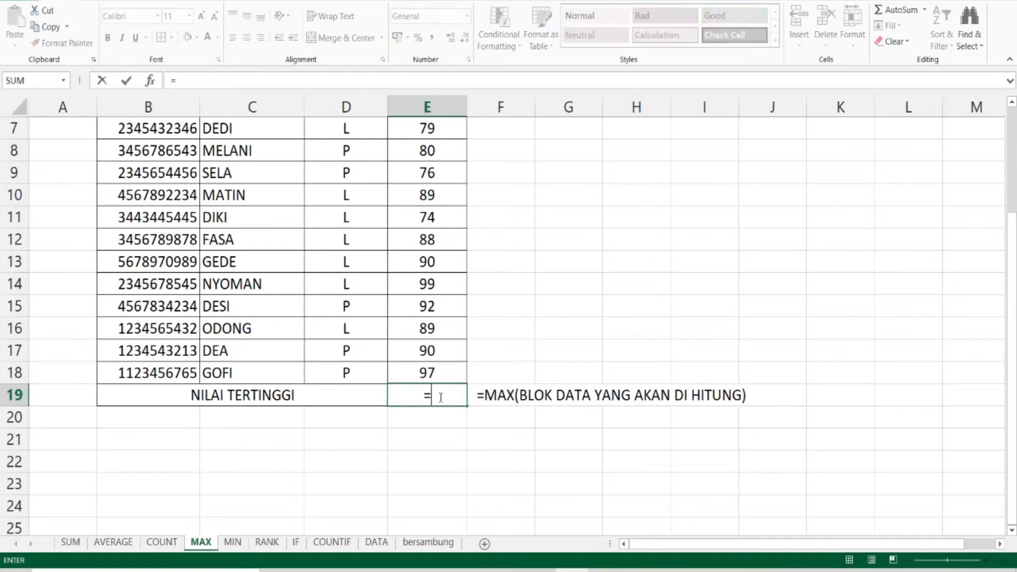
{"action": "type", "text": "max"}
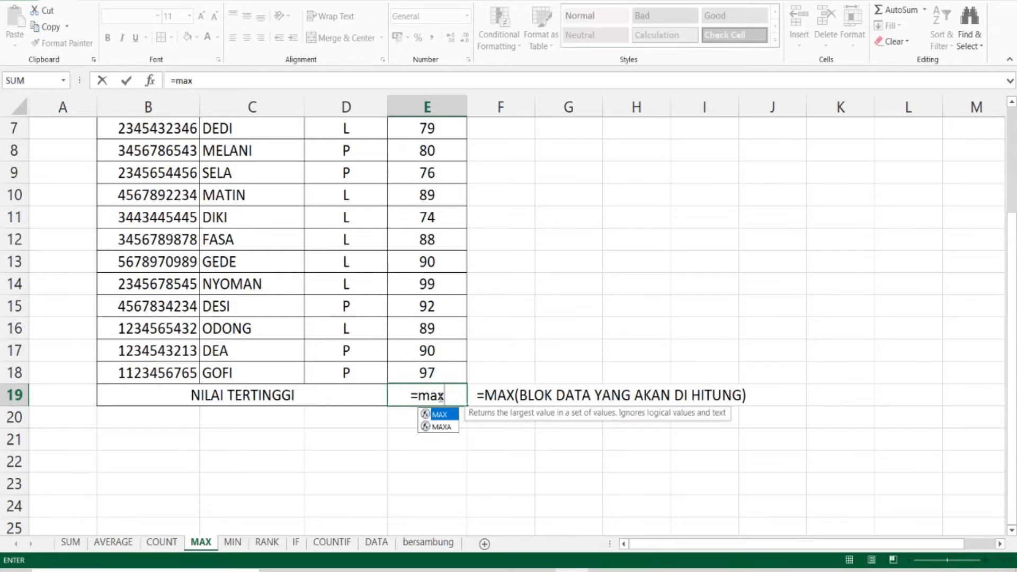
{"action": "type", "text": "("}
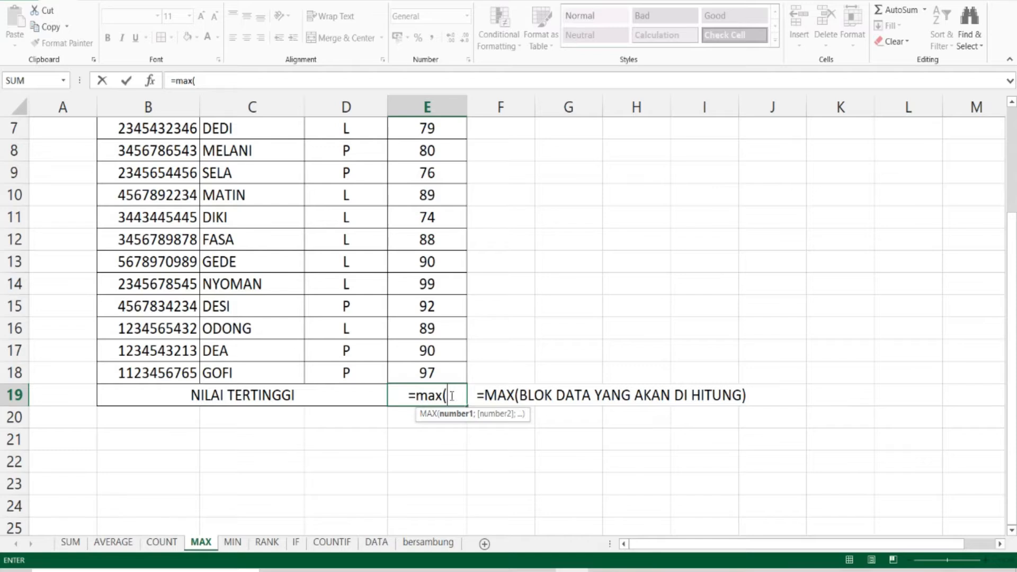
{"action": "scroll", "coordinate": [470, 336], "scroll_direction": "up", "scroll_amount": 2}
{"action": "left_click_drag", "start_coordinate": [428, 213], "coordinate": [435, 440]}
{"action": "type", "text": ")"}
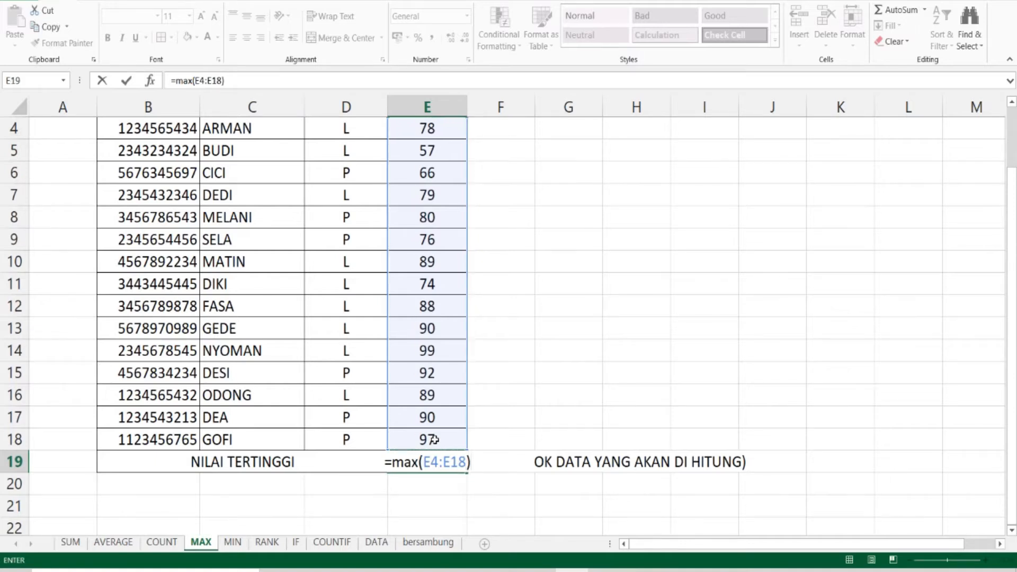
{"action": "key", "text": "Return"}
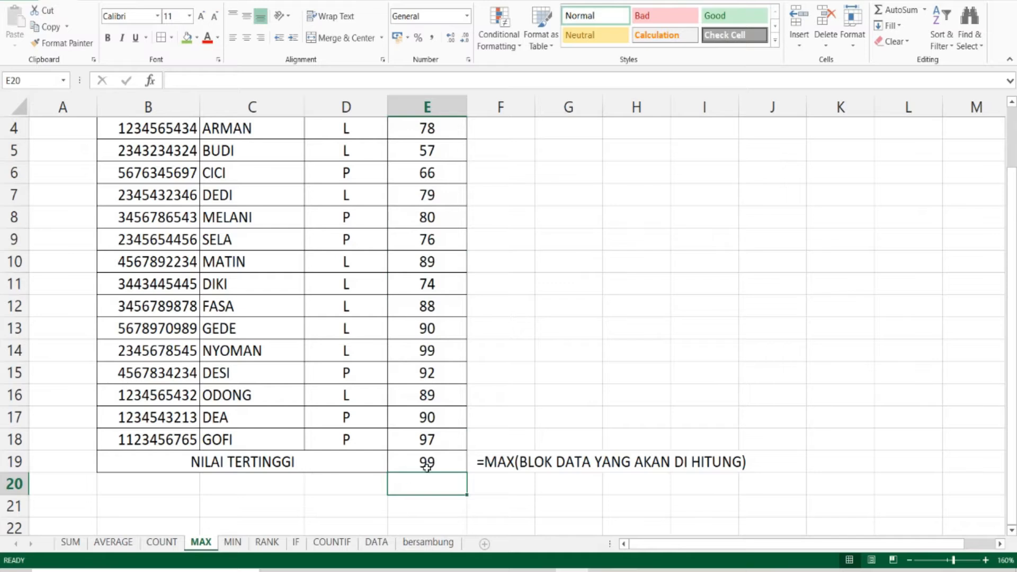
Compare the NILAI TERTINGGI result in E19 with the highest score in the NILAI column
{"action": "left_click", "coordinate": [431, 462]}
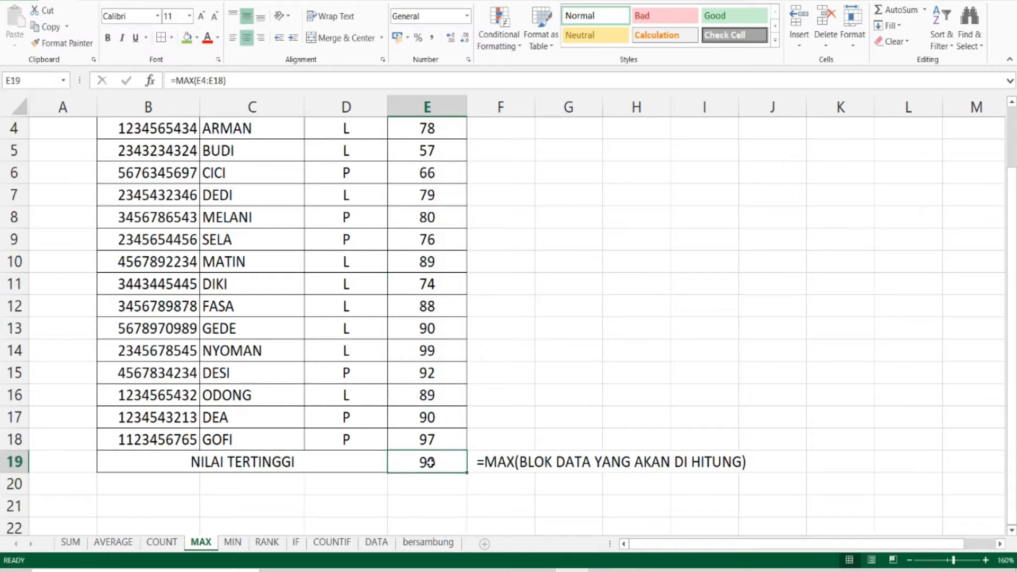
{"action": "scroll", "coordinate": [431, 462], "scroll_direction": "up", "scroll_amount": 1}
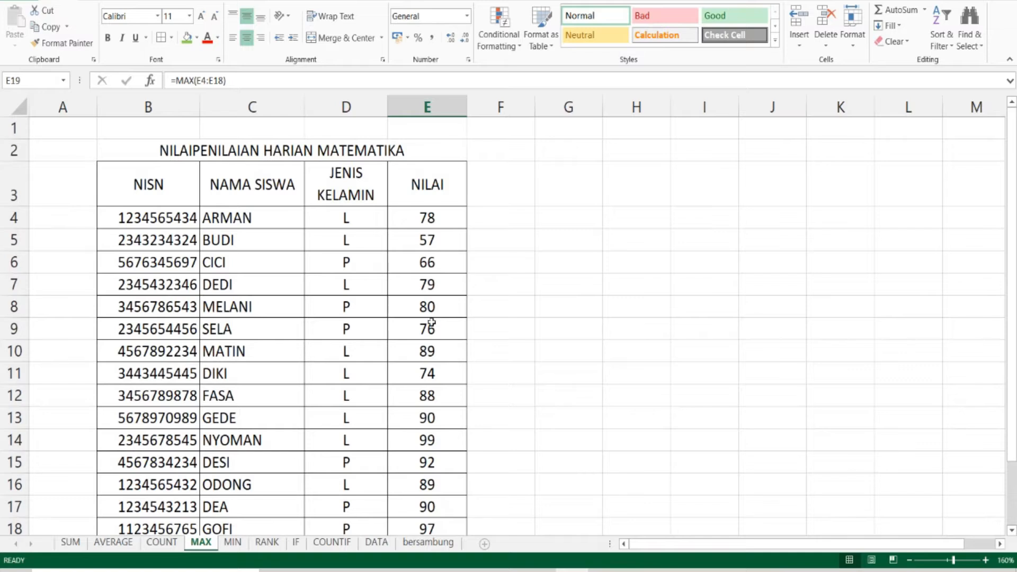
{"action": "left_click", "coordinate": [439, 443]}
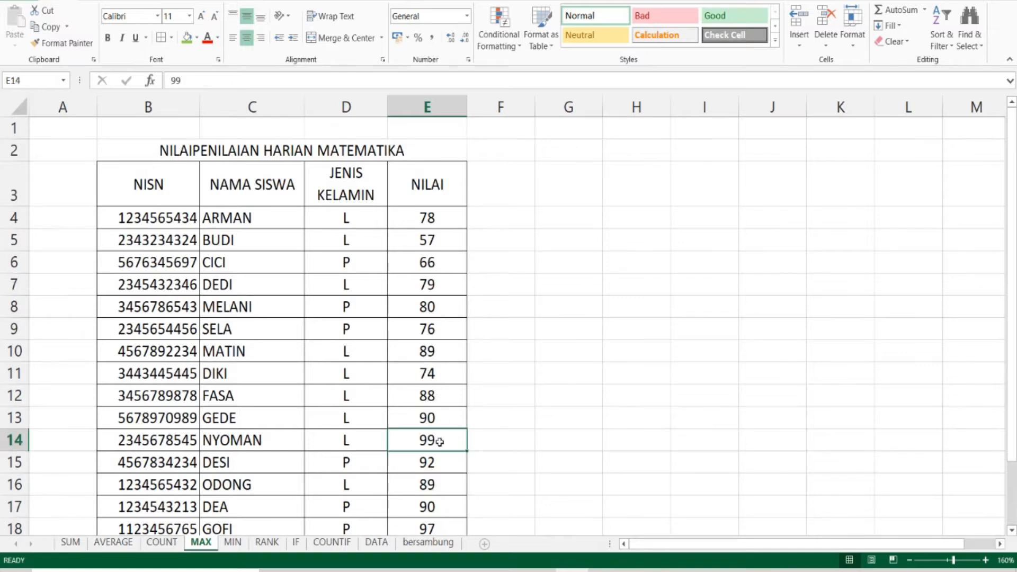
{"action": "scroll", "coordinate": [488, 450], "scroll_direction": "down", "scroll_amount": 1}
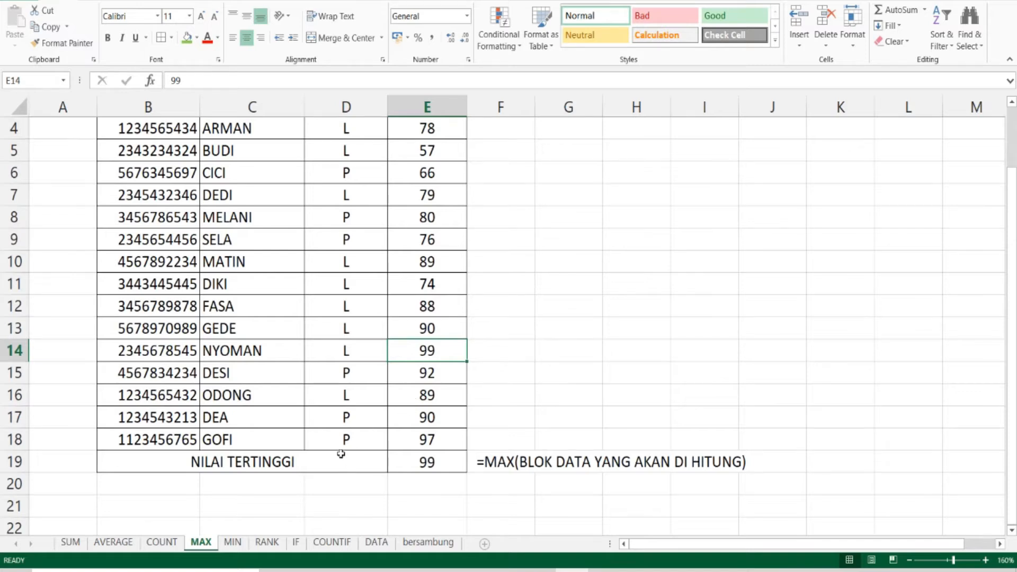
On the MIN sheet, enter the formula =MIN(E4:E18) in cell E19 of the NILAI TERENDAH row
{"action": "left_click", "coordinate": [233, 542]}
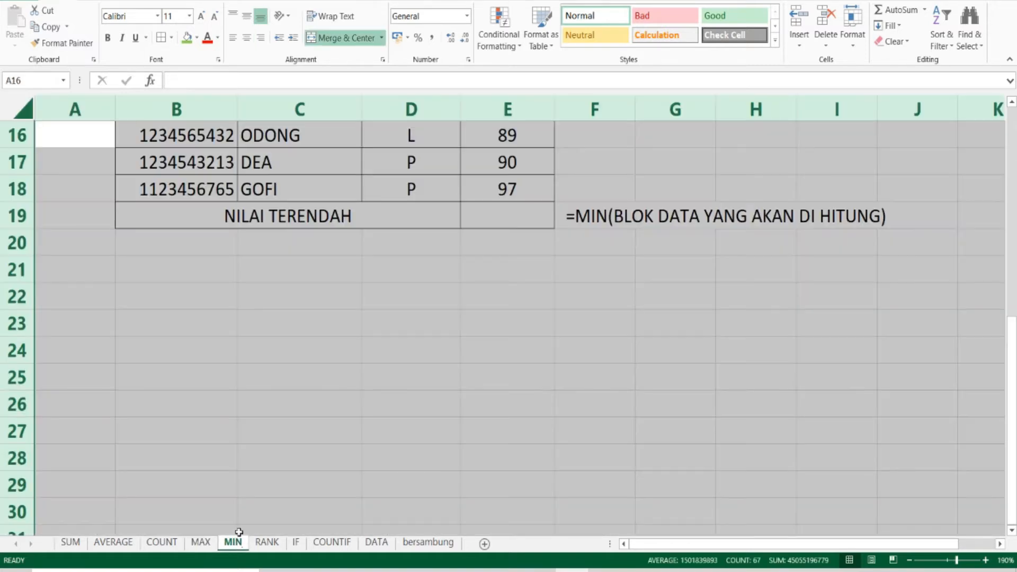
{"action": "left_click", "coordinate": [282, 215]}
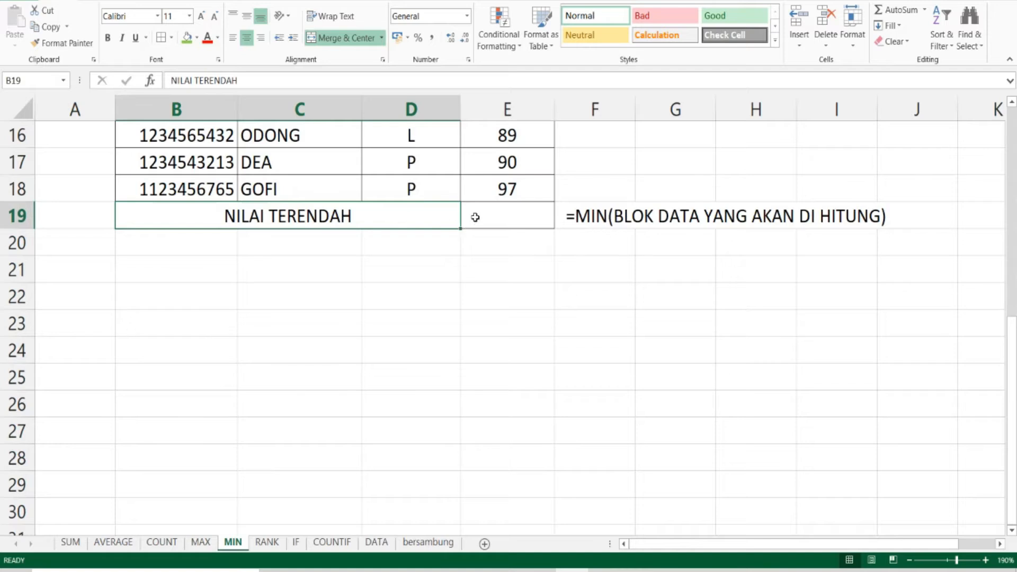
{"action": "left_click", "coordinate": [530, 214]}
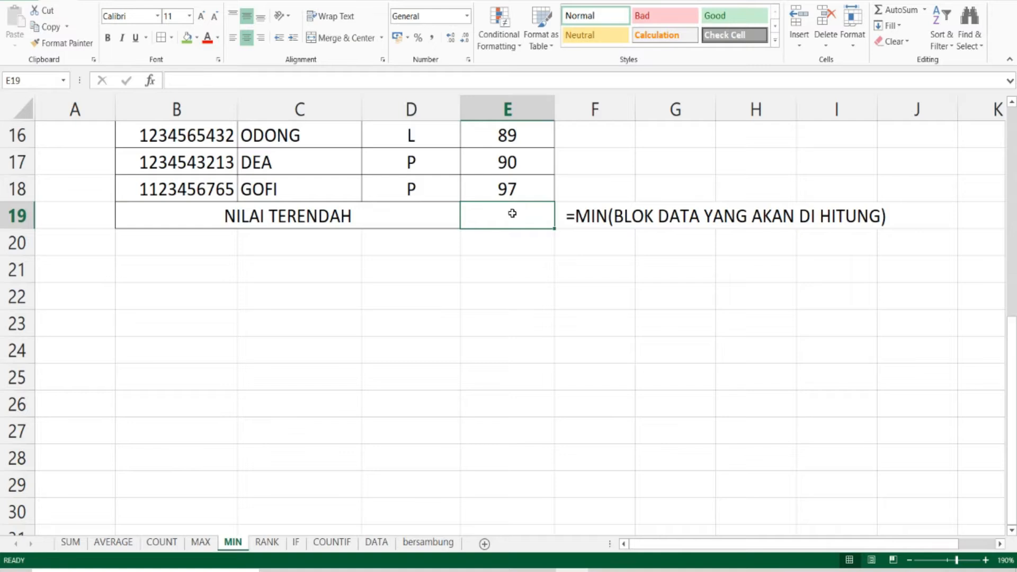
{"action": "left_click", "coordinate": [579, 216]}
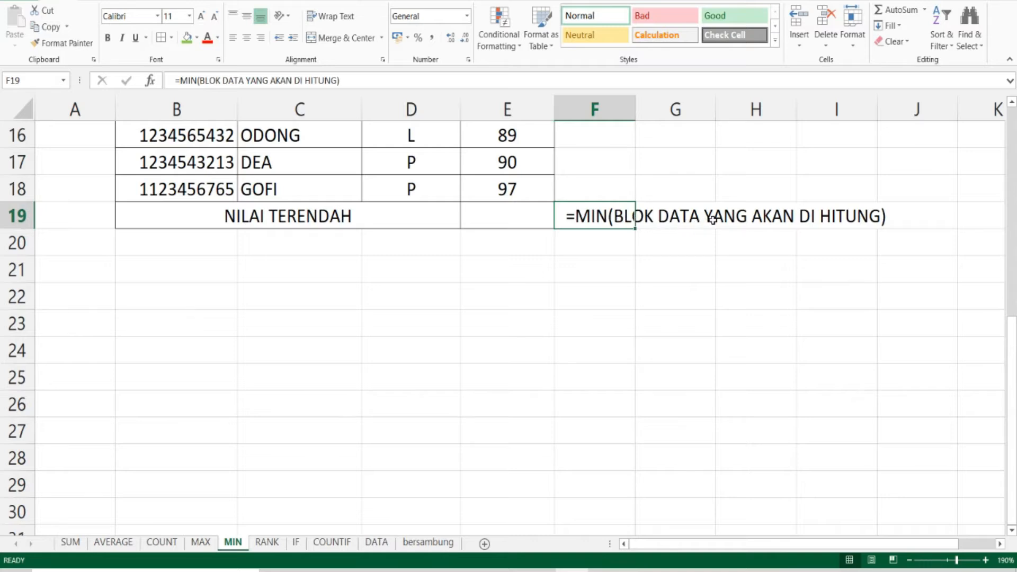
{"action": "left_click", "coordinate": [515, 211]}
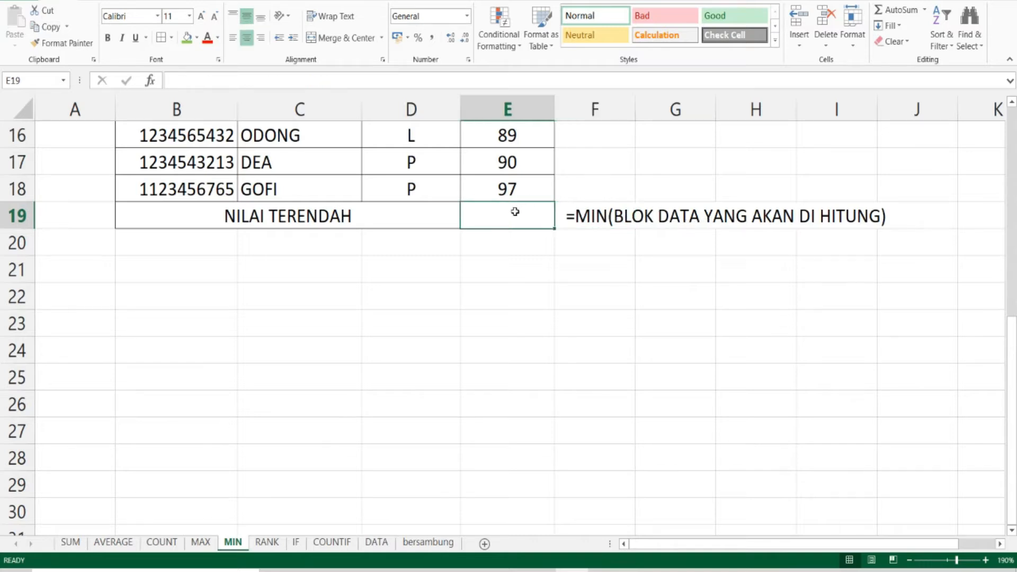
{"action": "type", "text": "=m"}
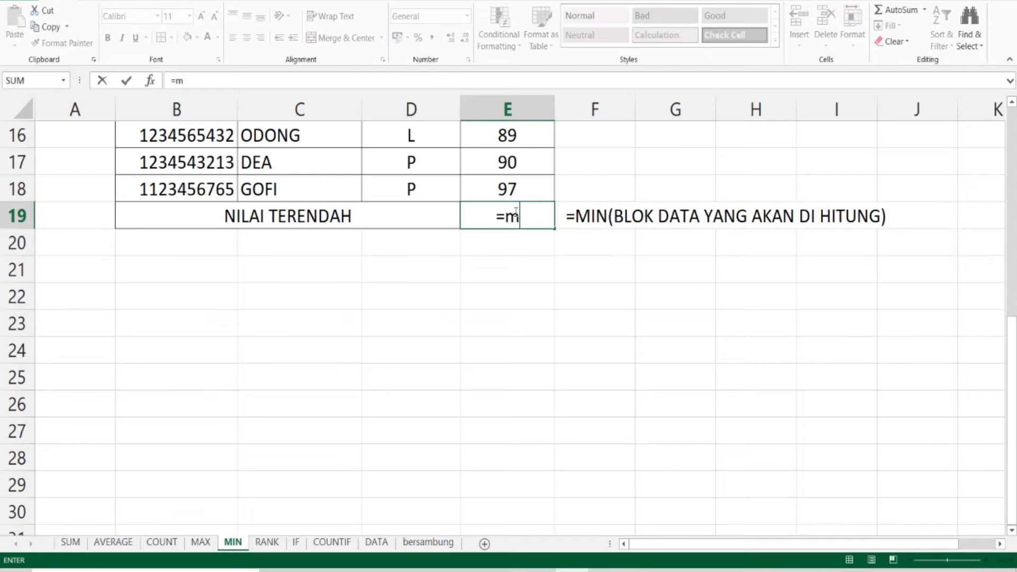
{"action": "type", "text": "in("}
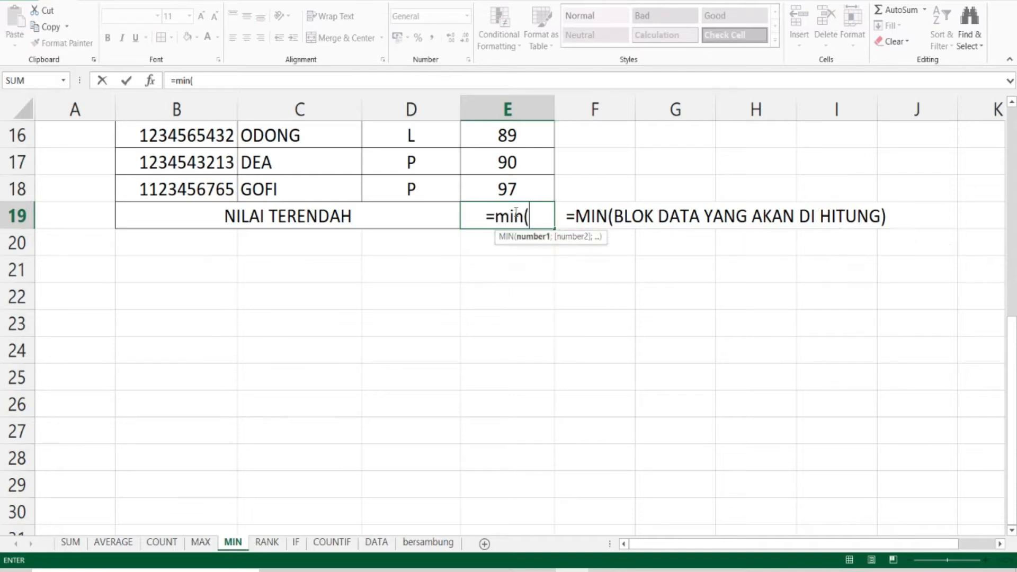
{"action": "scroll", "coordinate": [540, 179], "scroll_direction": "up", "scroll_amount": 5}
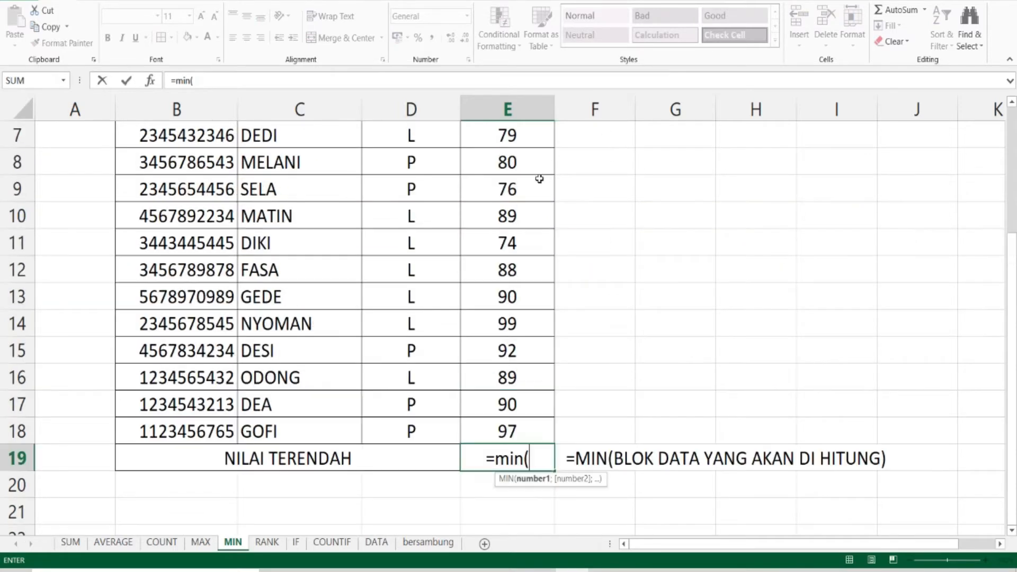
{"action": "left_click_drag", "start_coordinate": [499, 242], "coordinate": [514, 458]}
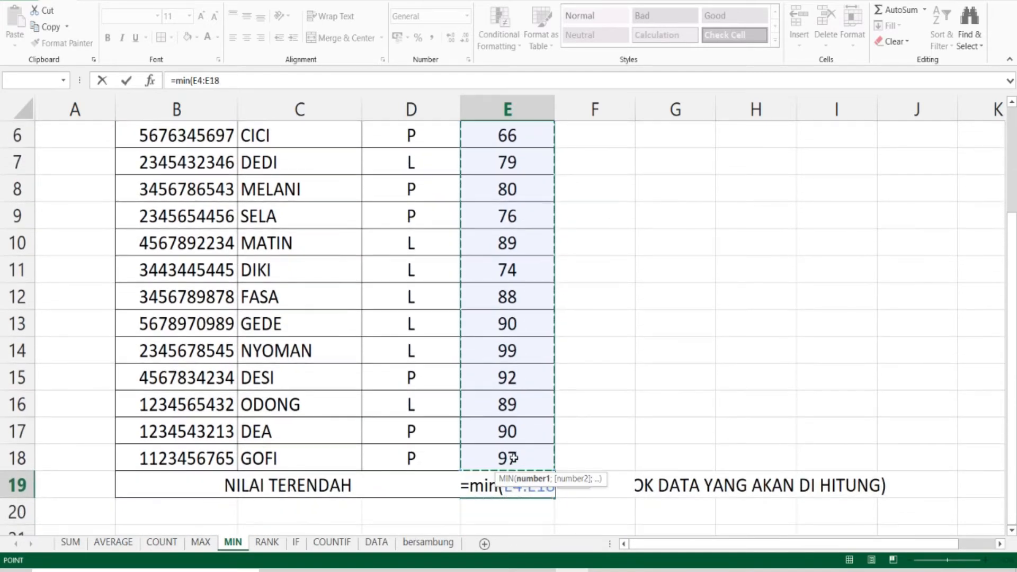
{"action": "type", "text": ")"}
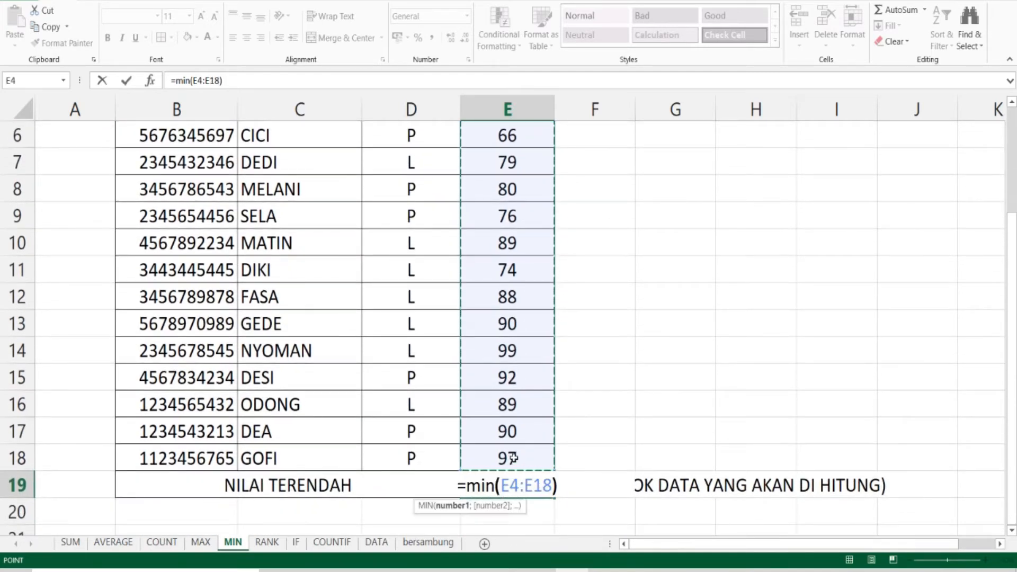
{"action": "key", "text": "Return"}
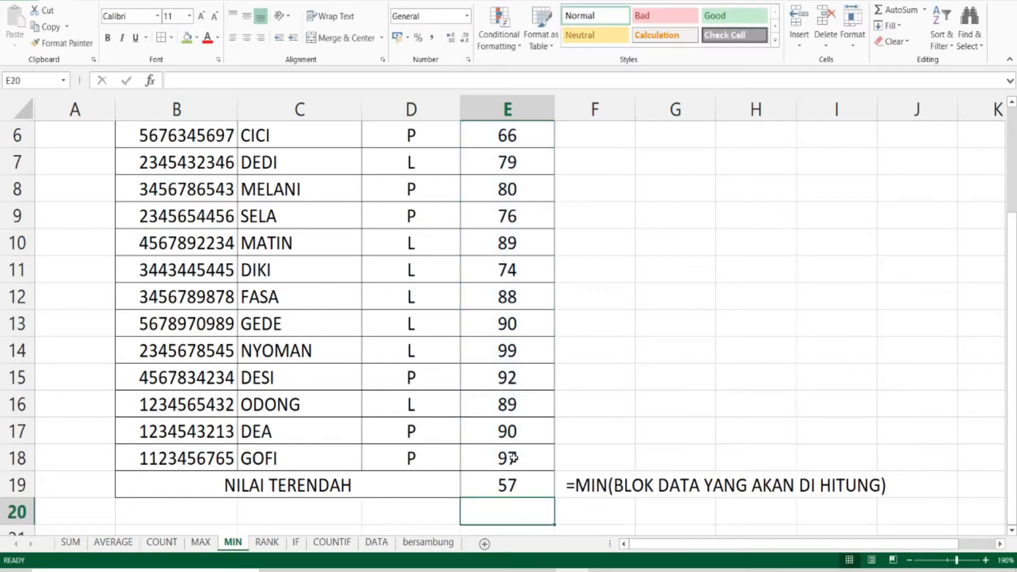
Compare the NILAI TERENDAH result in E19 with the lowest score in the NILAI column
{"action": "left_click", "coordinate": [516, 486]}
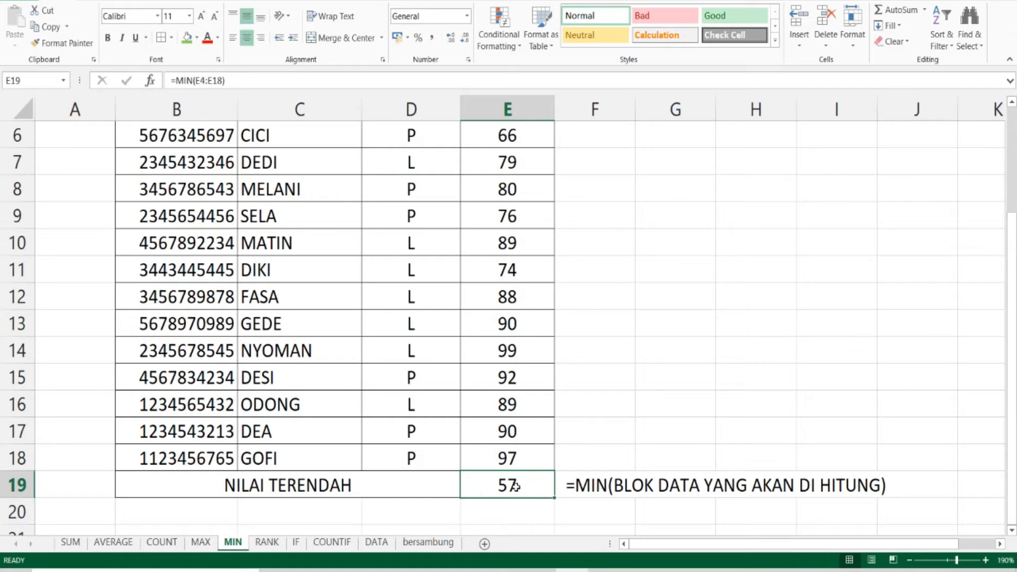
{"action": "scroll", "coordinate": [515, 485], "scroll_direction": "up", "scroll_amount": 1}
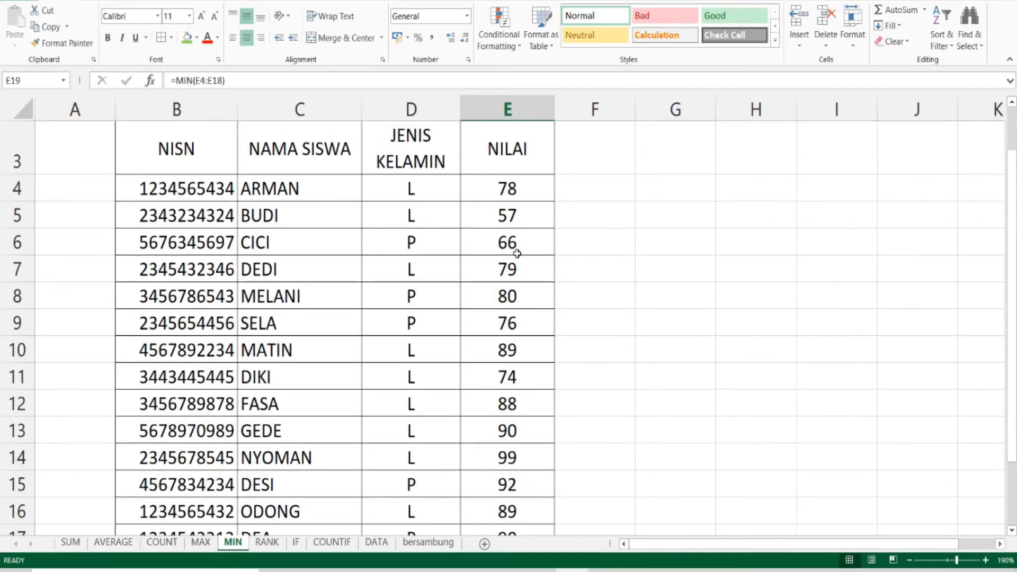
{"action": "left_click", "coordinate": [521, 214]}
{"action": "scroll", "coordinate": [519, 223], "scroll_direction": "down", "scroll_amount": 1}
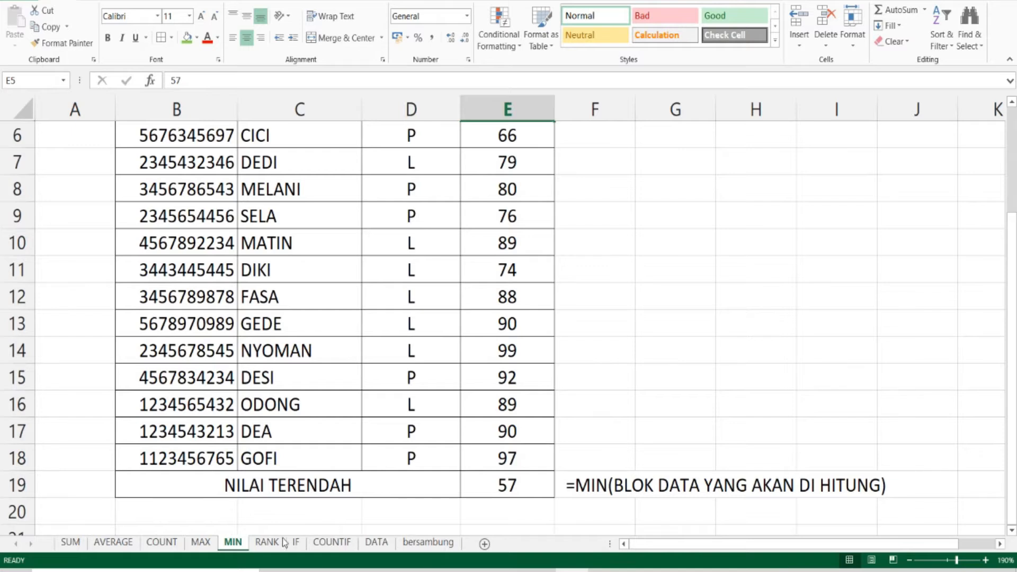
On the RANK sheet, examine the PERINGKAT column, the formula in F4 and the RANK syntax note beside the table
{"action": "left_click", "coordinate": [267, 543]}
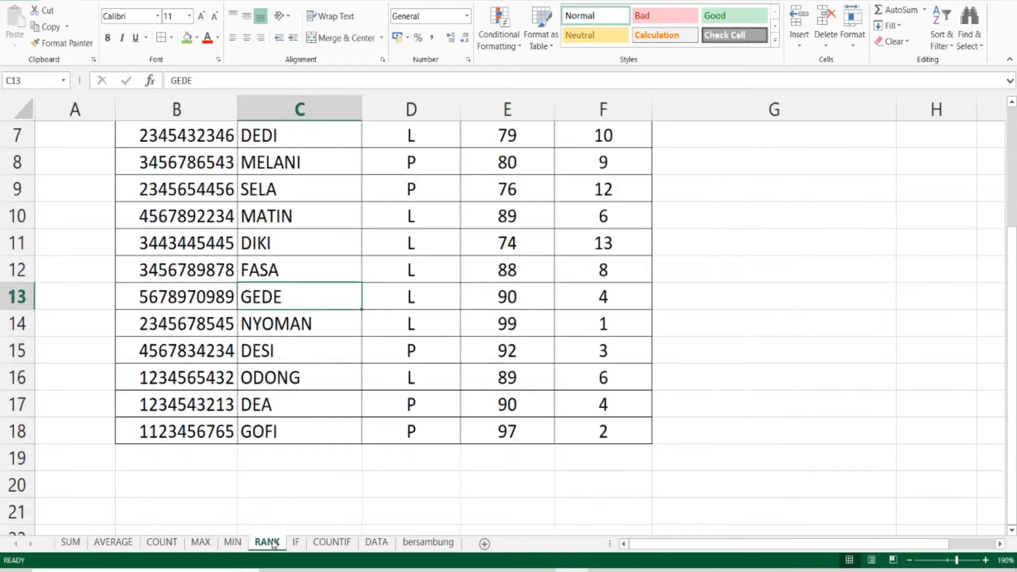
{"action": "left_click", "coordinate": [422, 474]}
{"action": "scroll", "coordinate": [422, 473], "scroll_direction": "down", "scroll_amount": 2}
{"action": "scroll", "coordinate": [422, 473], "scroll_direction": "up", "scroll_amount": 4}
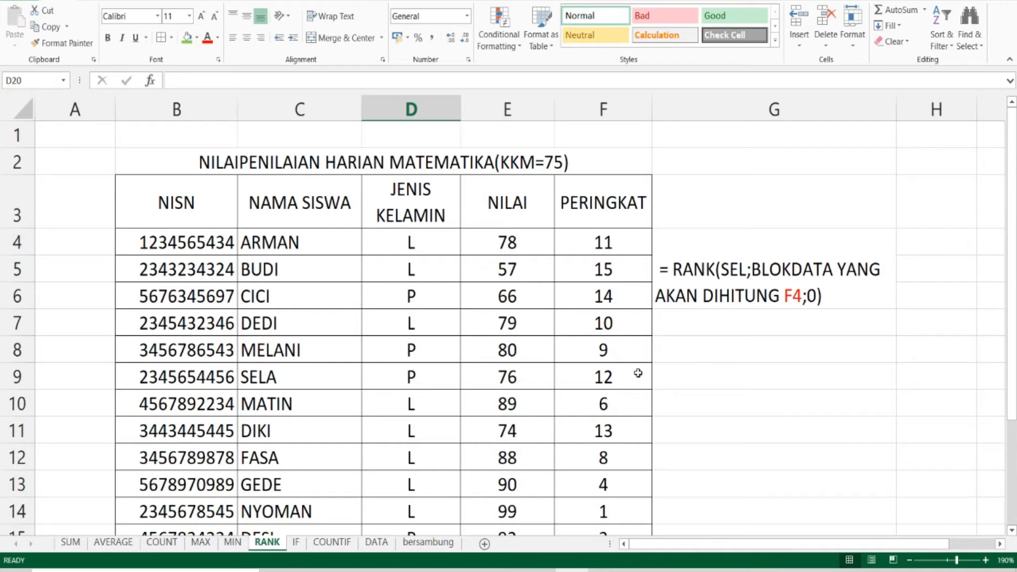
{"action": "left_click", "coordinate": [598, 207]}
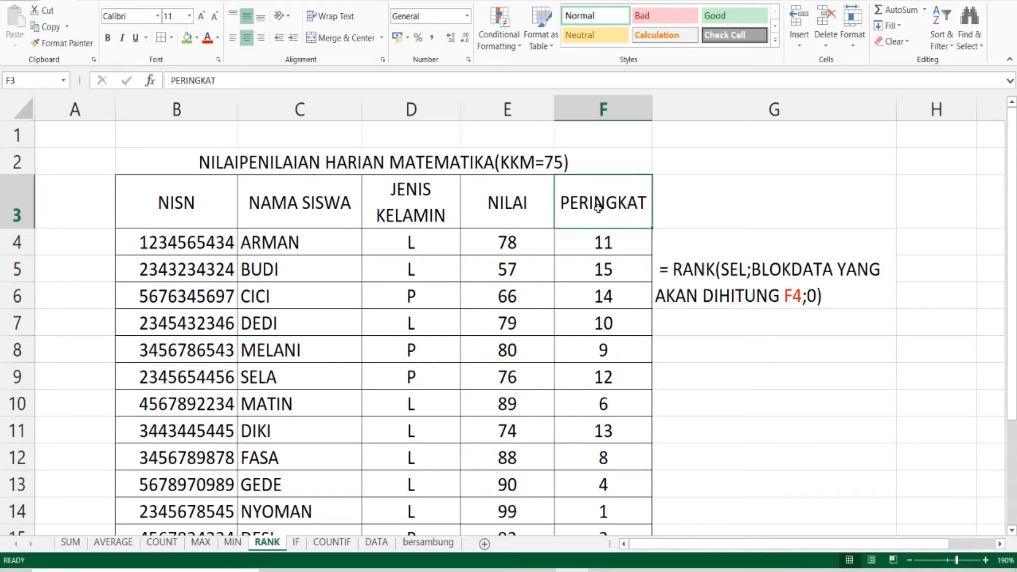
{"action": "left_click", "coordinate": [612, 244]}
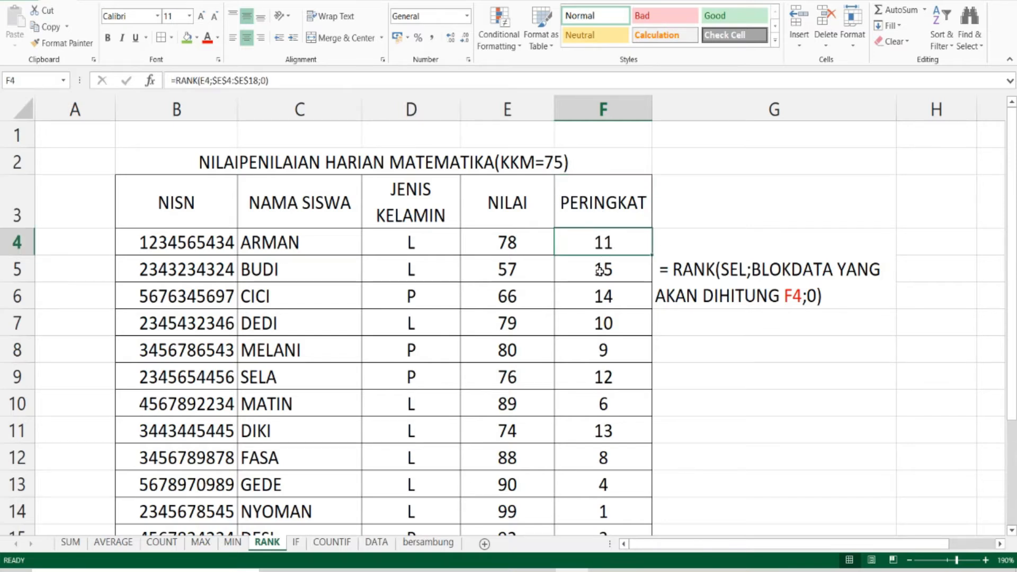
{"action": "left_click", "coordinate": [665, 272]}
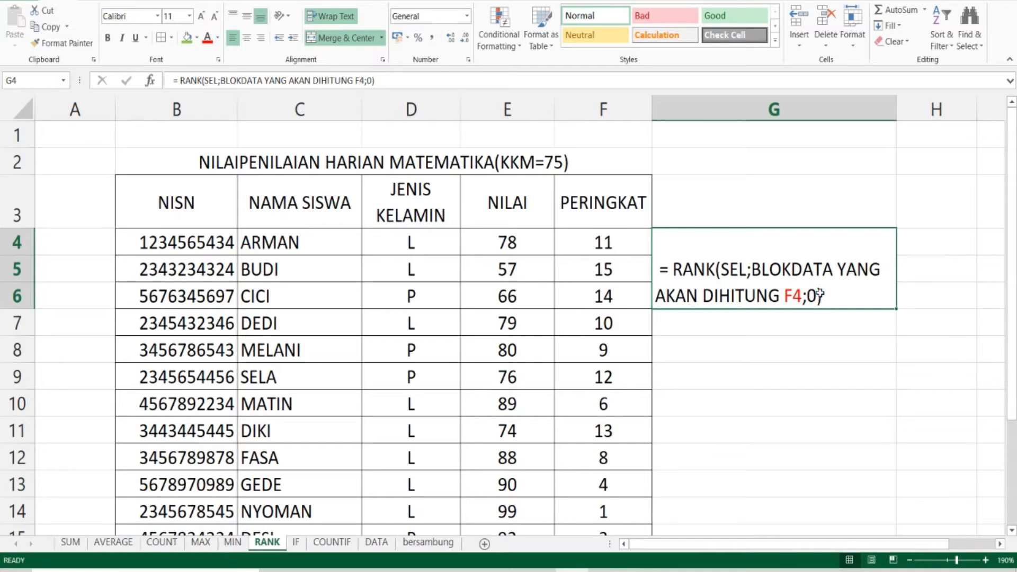
Clear the existing rank formulas from the PERINGKAT column, starting at F4, and open F4 for editing
{"action": "left_click", "coordinate": [617, 245]}
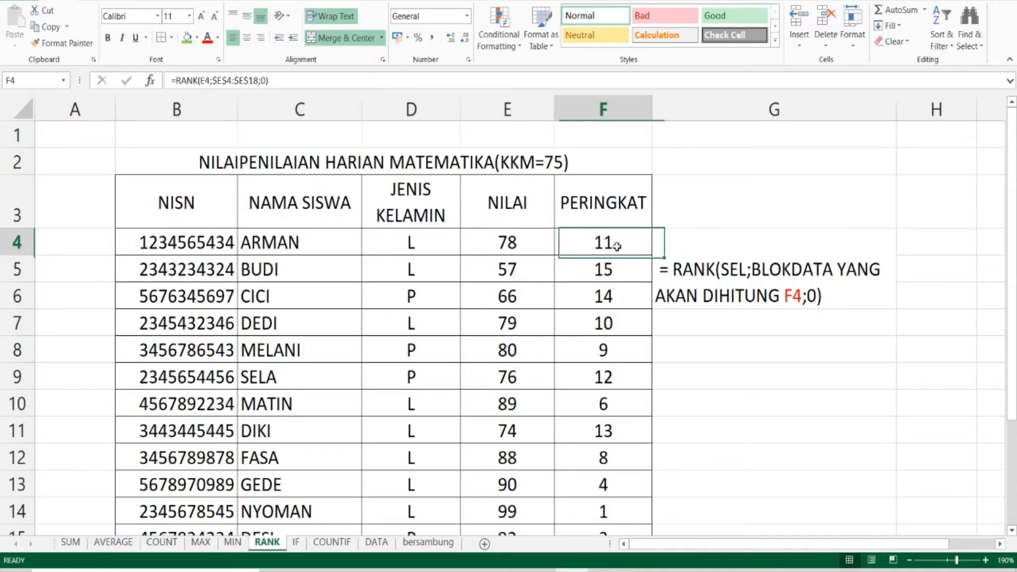
{"action": "left_click_drag", "start_coordinate": [609, 270], "coordinate": [601, 554]}
{"action": "double_click", "coordinate": [584, 243]}
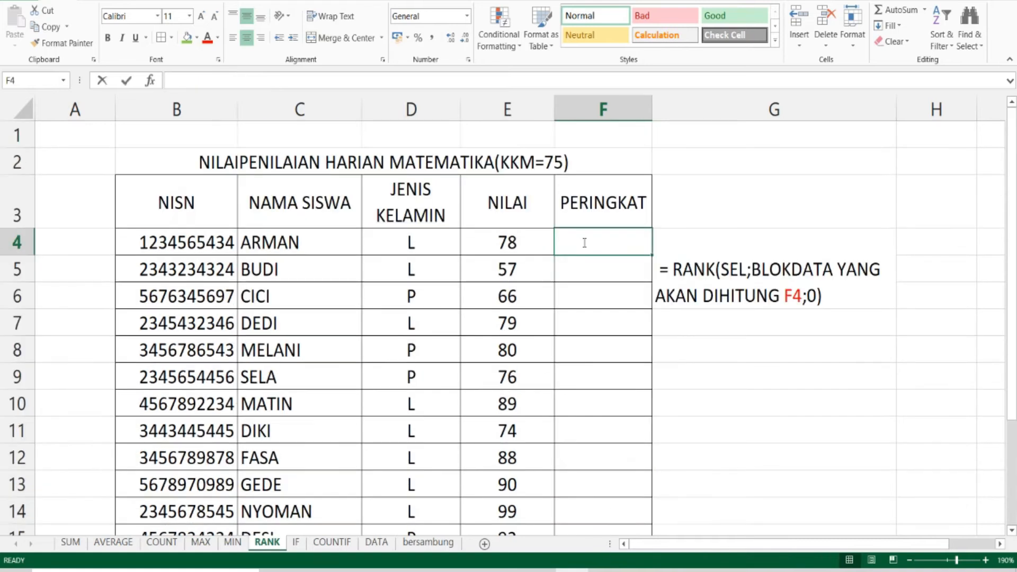
Enter the formula =RANK(E4;$E$4:$E$18;0) in cell F4 of the PERINGKAT column, with the score range locked as absolute
{"action": "type", "text": "="}
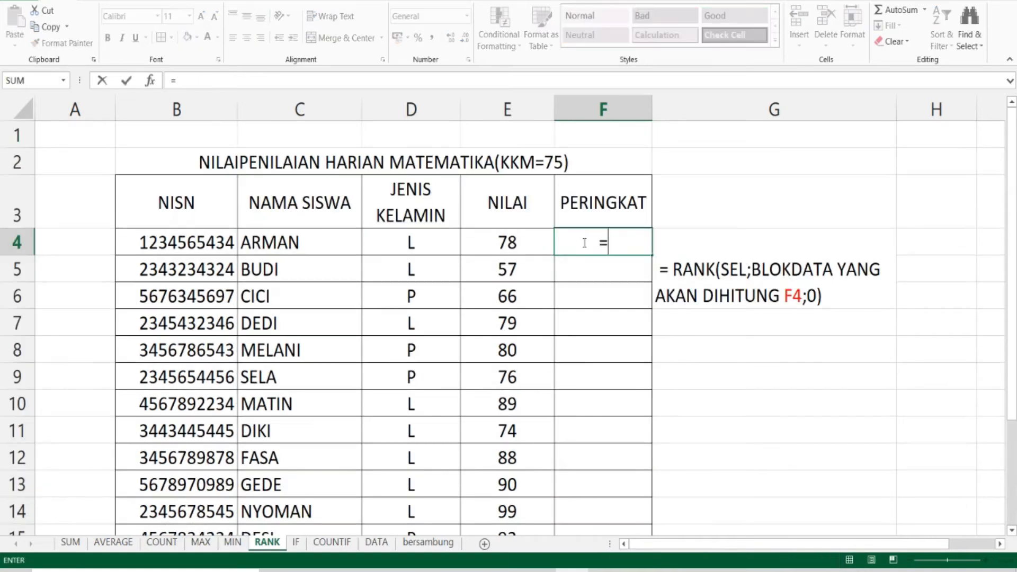
{"action": "type", "text": "rank("}
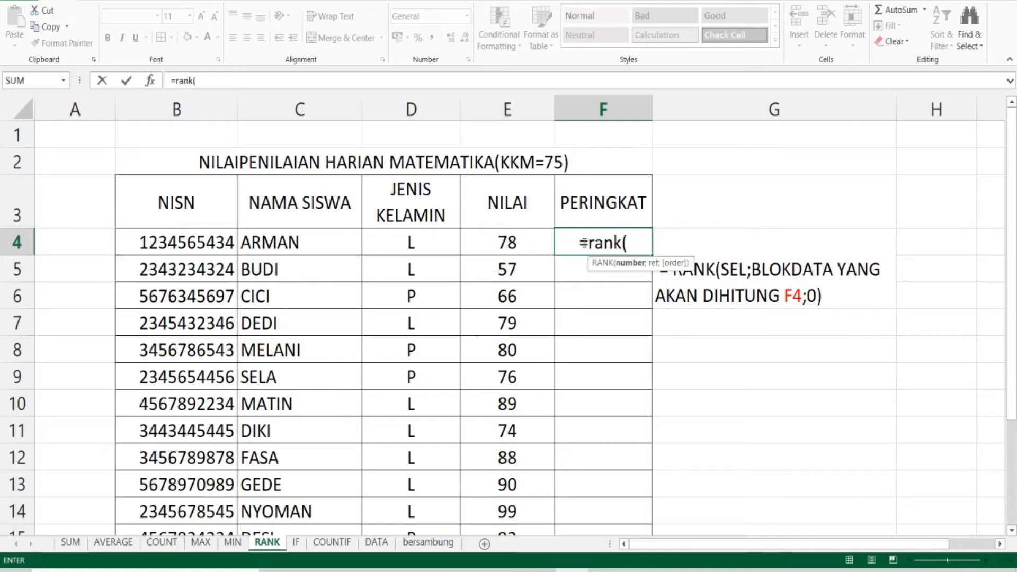
{"action": "left_click", "coordinate": [508, 242]}
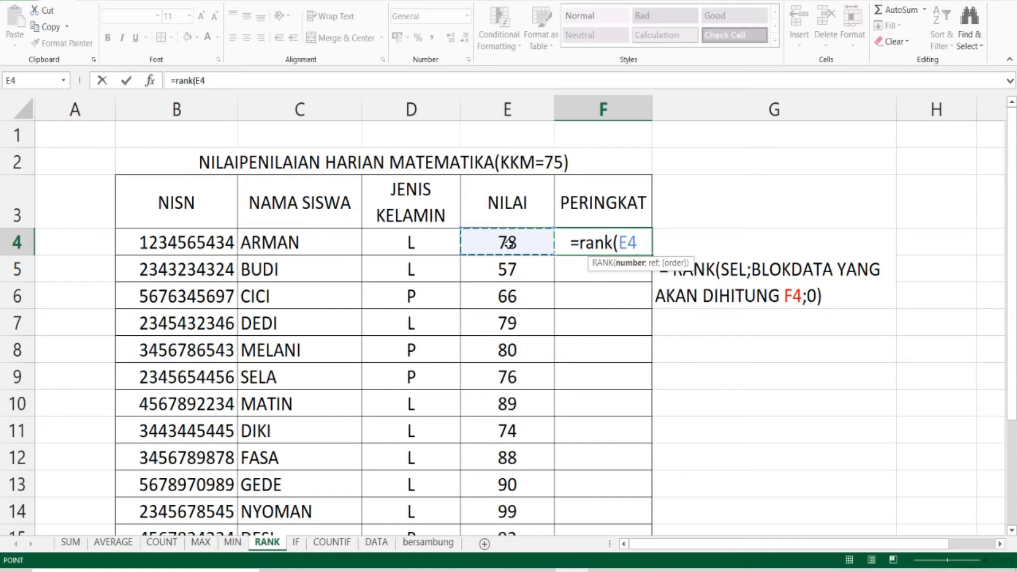
{"action": "type", "text": ";"}
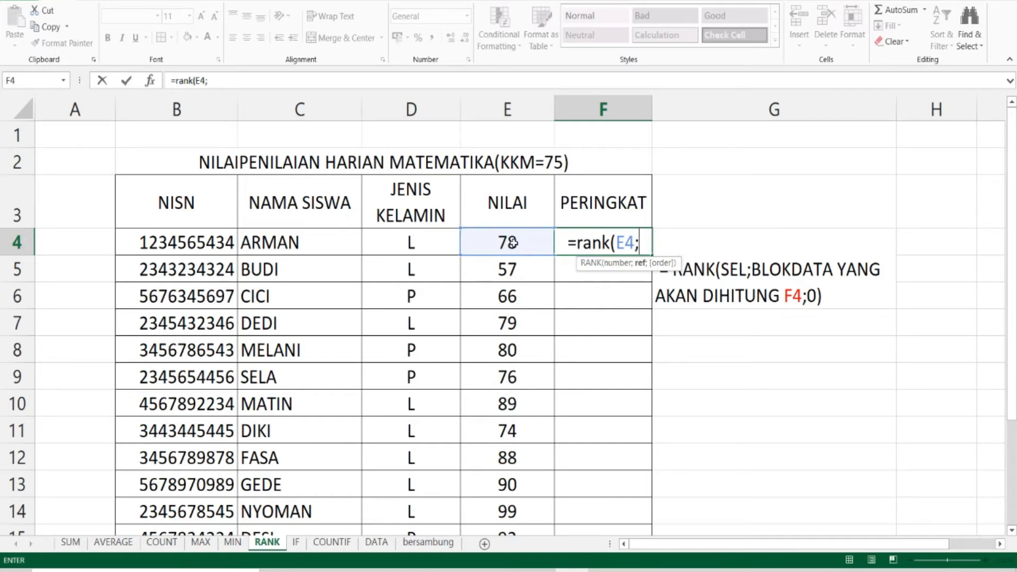
{"action": "left_click", "coordinate": [512, 242]}
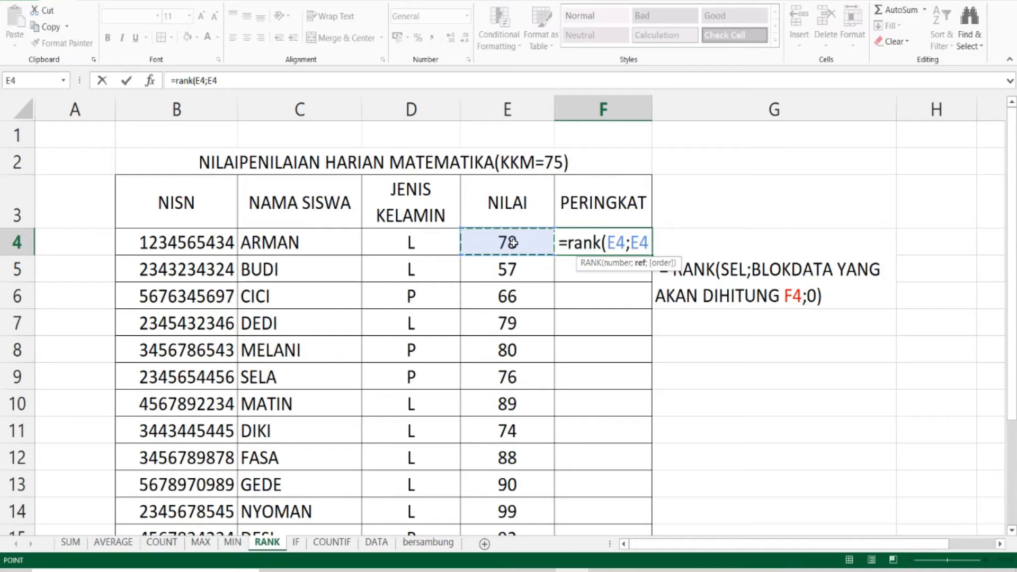
{"action": "left_click_drag", "start_coordinate": [513, 242], "coordinate": [518, 313]}
{"action": "left_click_drag", "start_coordinate": [501, 398], "coordinate": [522, 490]}
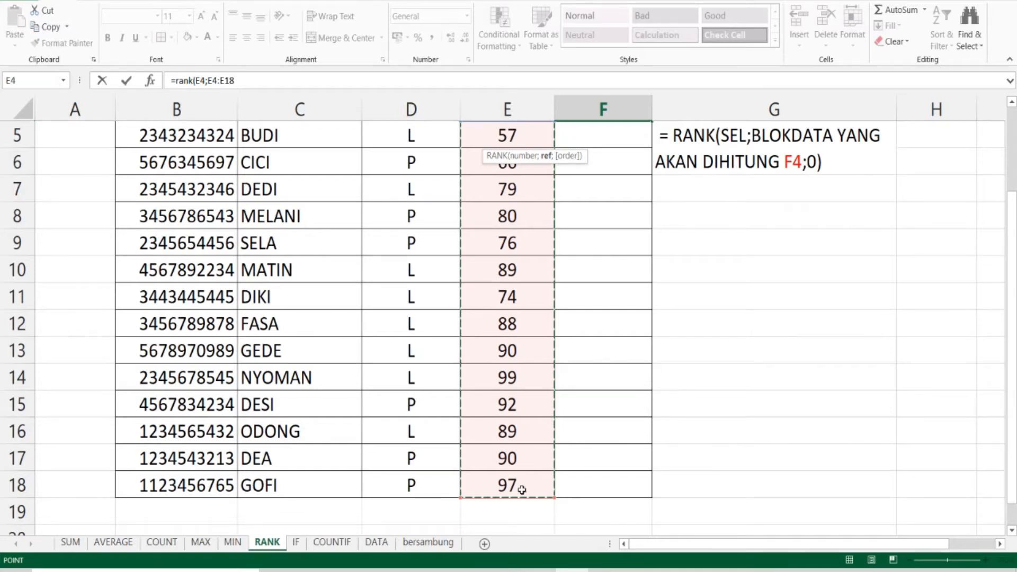
{"action": "key", "text": "F4"}
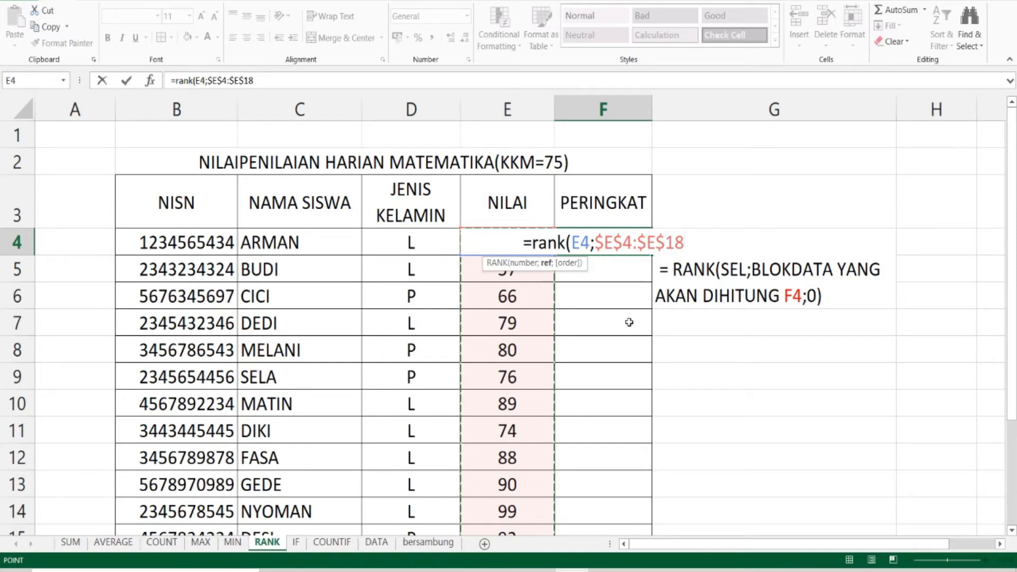
{"action": "type", "text": ";"}
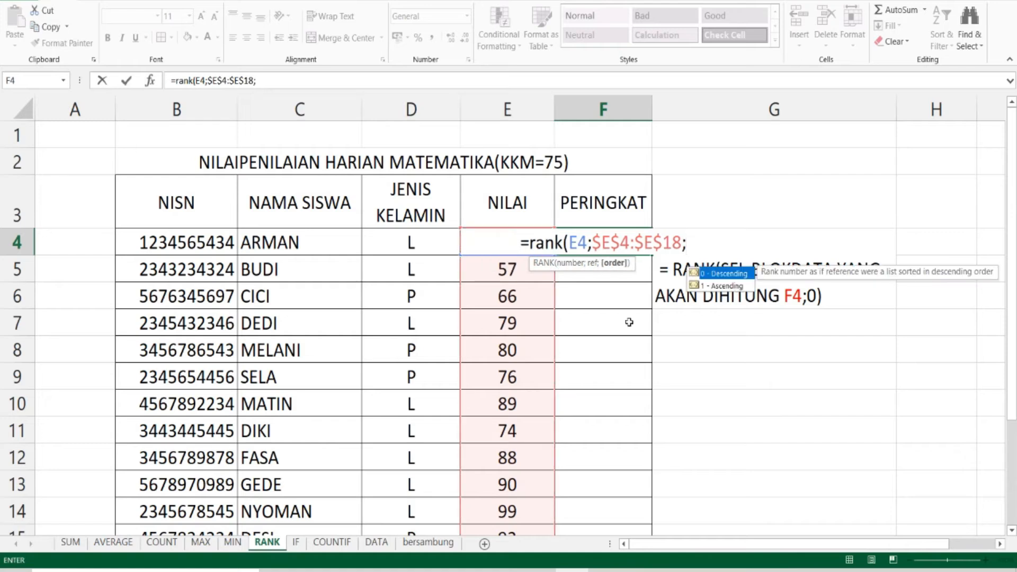
{"action": "type", "text": "0"}
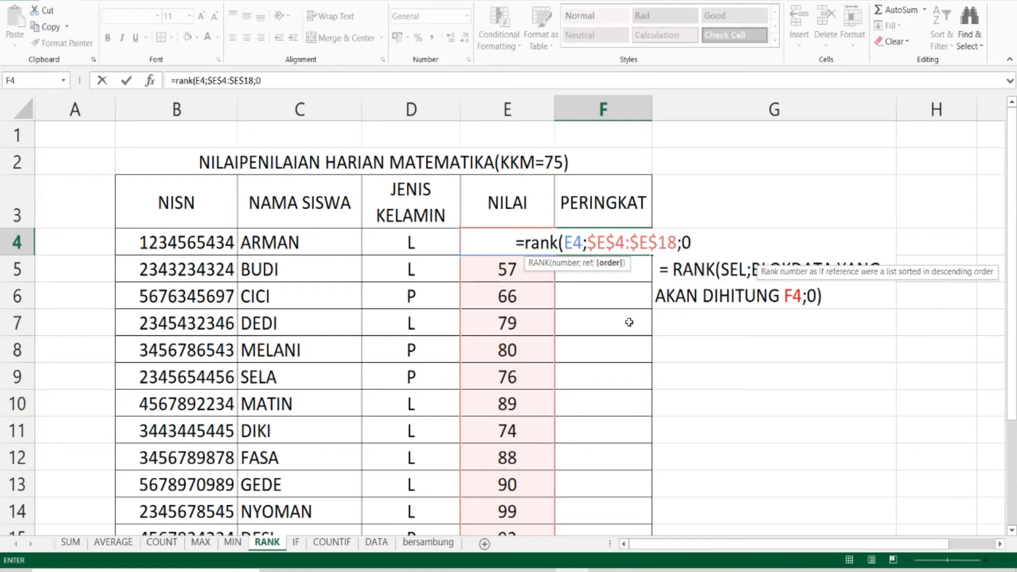
{"action": "type", "text": ")"}
{"action": "key", "text": "Return"}
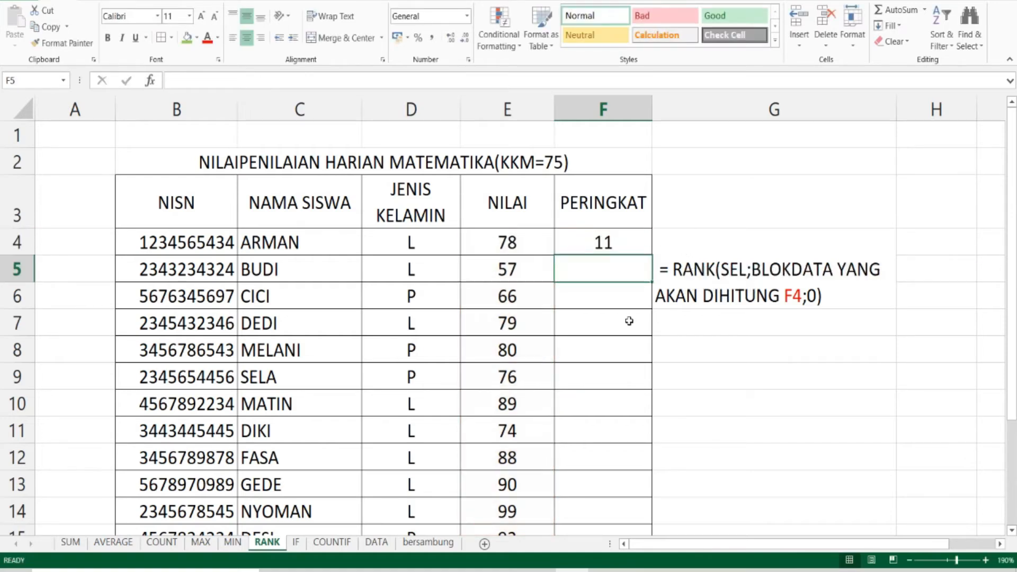
Copy the rank formula from F4 and paste it into F5:F18 of the PERINGKAT column
{"action": "left_click", "coordinate": [624, 248]}
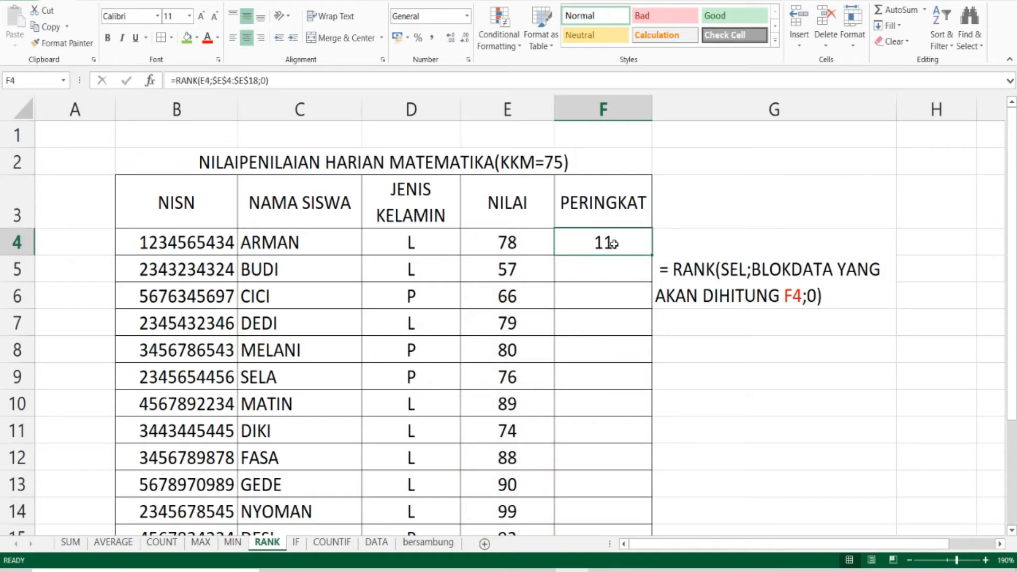
{"action": "left_click", "coordinate": [619, 272]}
{"action": "left_click", "coordinate": [619, 297]}
{"action": "left_click", "coordinate": [610, 267]}
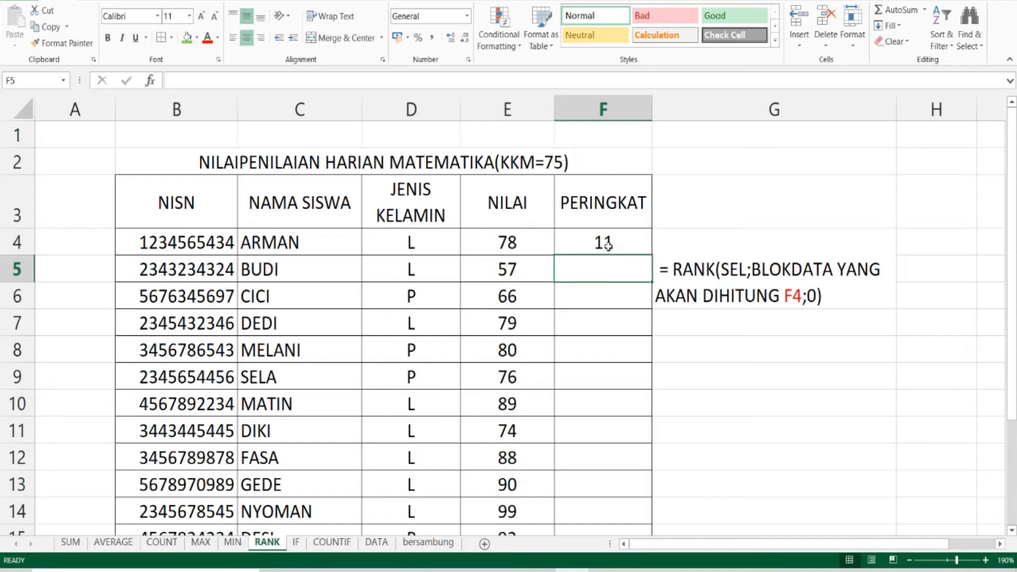
{"action": "left_click", "coordinate": [606, 242]}
{"action": "left_click", "coordinate": [608, 267]}
{"action": "left_click", "coordinate": [610, 243]}
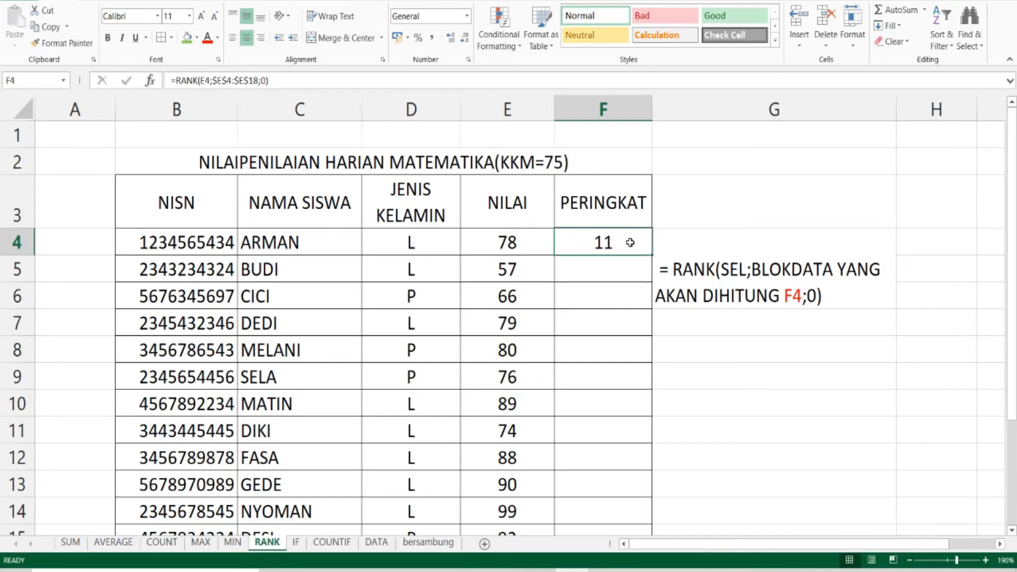
{"action": "key", "text": "ctrl+c"}
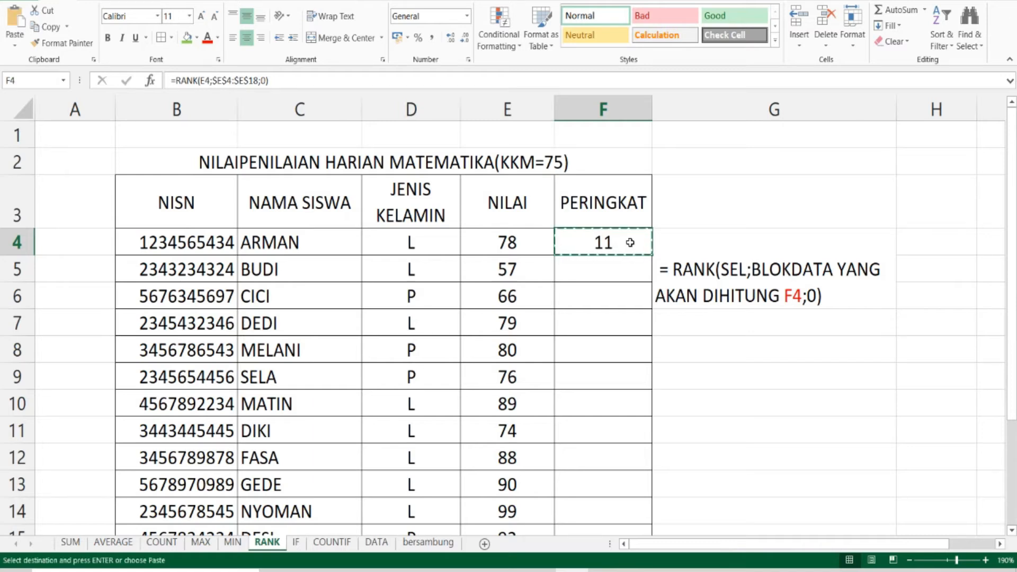
{"action": "left_click_drag", "start_coordinate": [619, 268], "coordinate": [640, 494]}
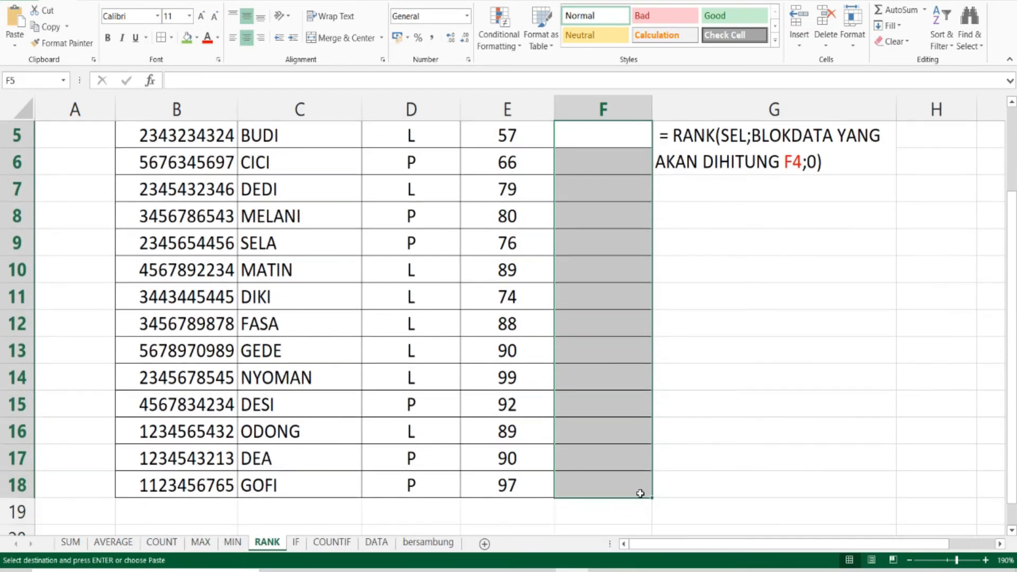
{"action": "key", "text": "ctrl+v"}
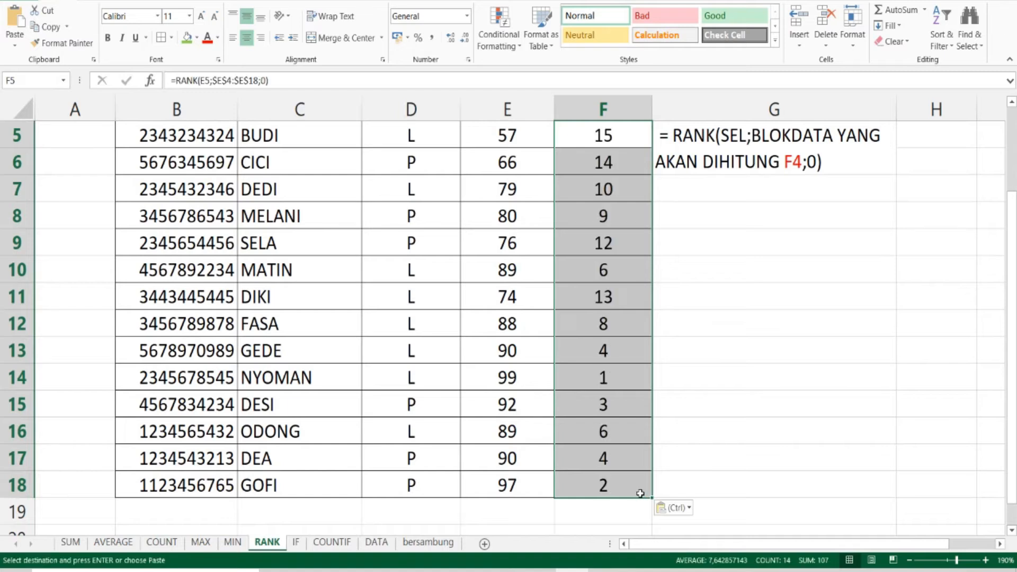
Fill the F4 rank formula down through F18 as an alternative to copying and pasting
{"action": "scroll", "coordinate": [676, 386], "scroll_direction": "up", "scroll_amount": 2}
{"action": "left_click", "coordinate": [619, 245]}
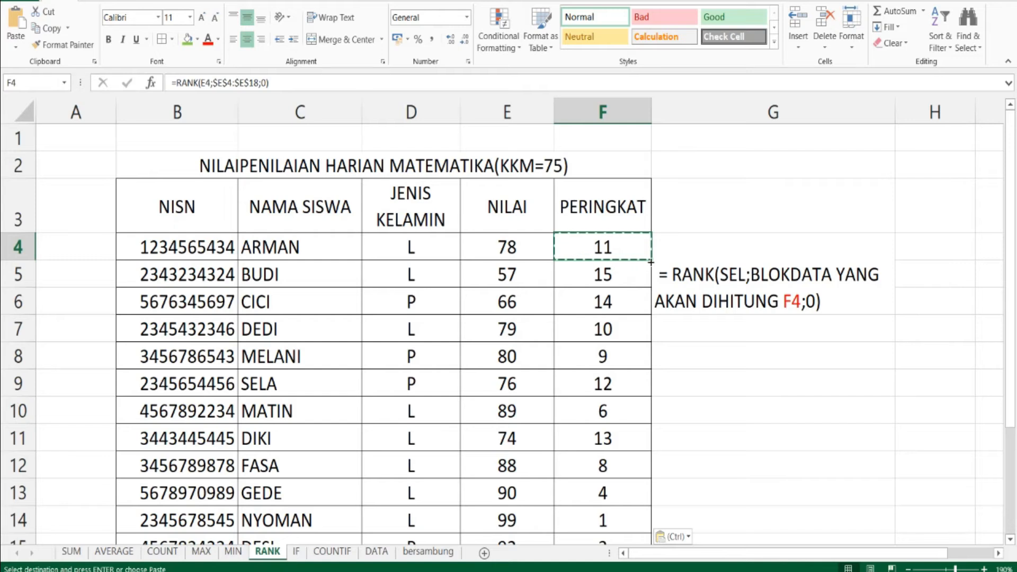
{"action": "left_click_drag", "start_coordinate": [650, 262], "coordinate": [639, 510]}
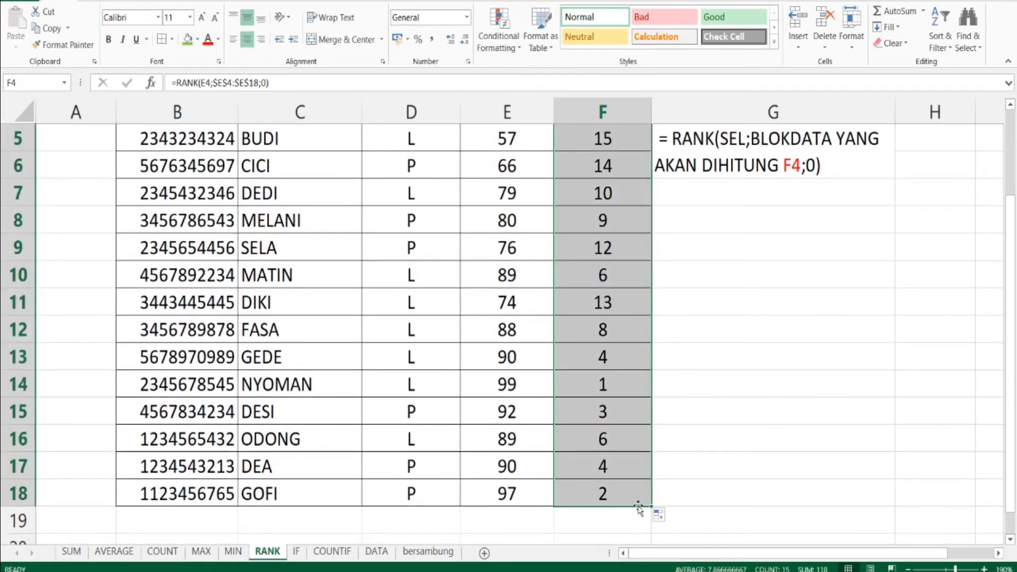
{"action": "left_click", "coordinate": [627, 428]}
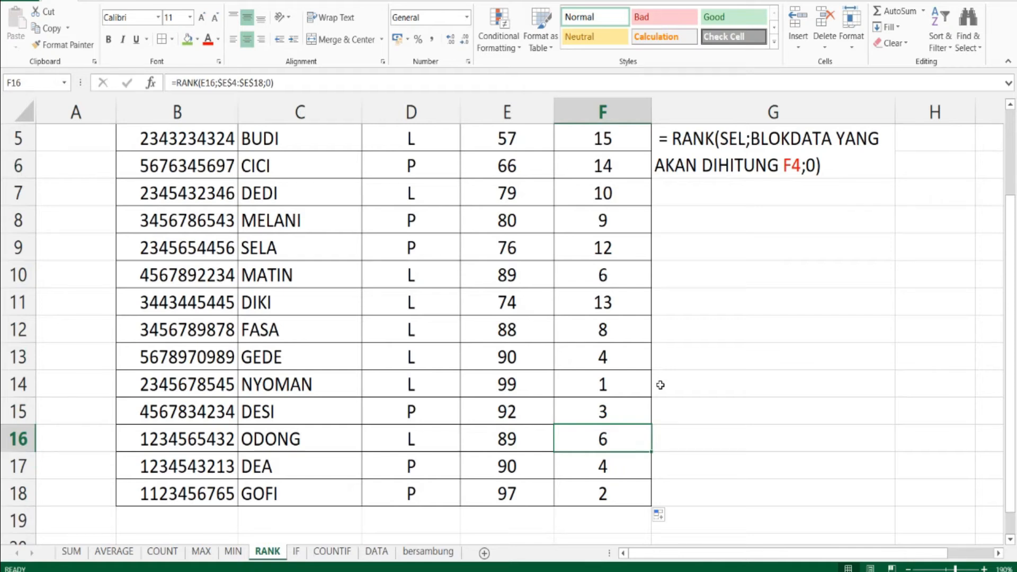
{"action": "scroll", "coordinate": [660, 385], "scroll_direction": "up", "scroll_amount": 1}
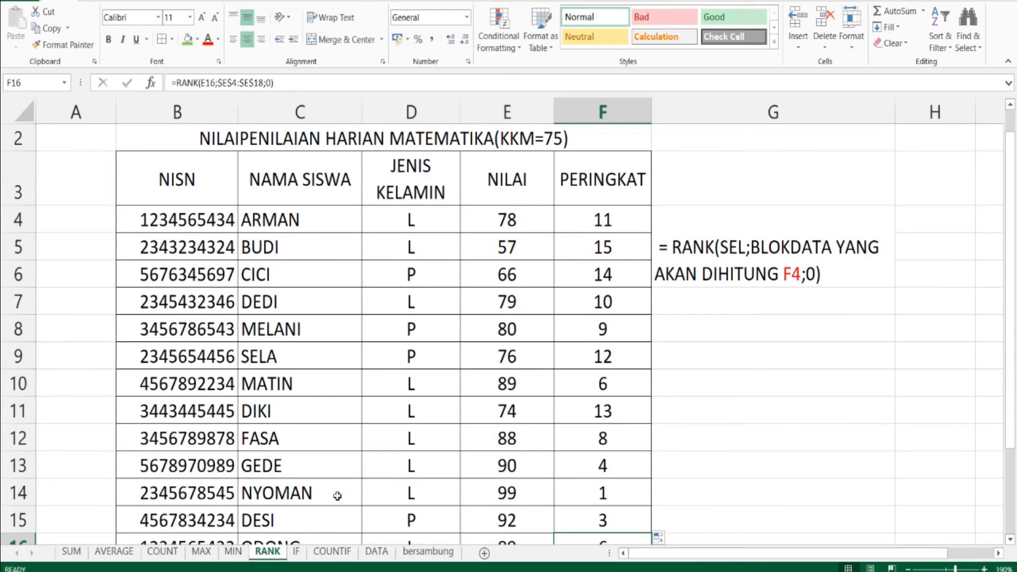
On the IF sheet, examine the NILAI and KETERANGAN columns, the formula in F4 and the IF syntax note beside the table
{"action": "left_click", "coordinate": [302, 553]}
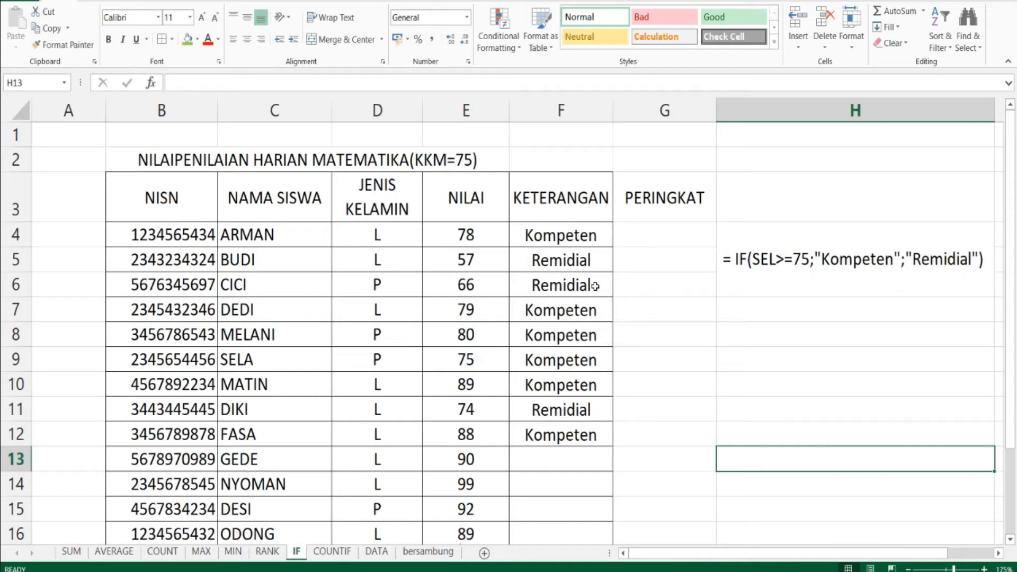
{"action": "left_click", "coordinate": [650, 261]}
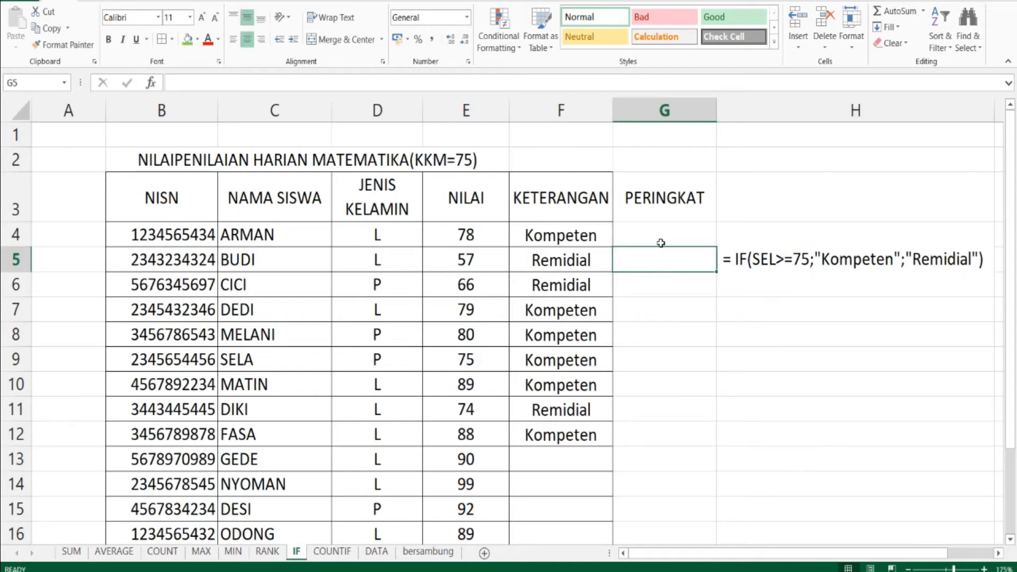
{"action": "left_click", "coordinate": [575, 234]}
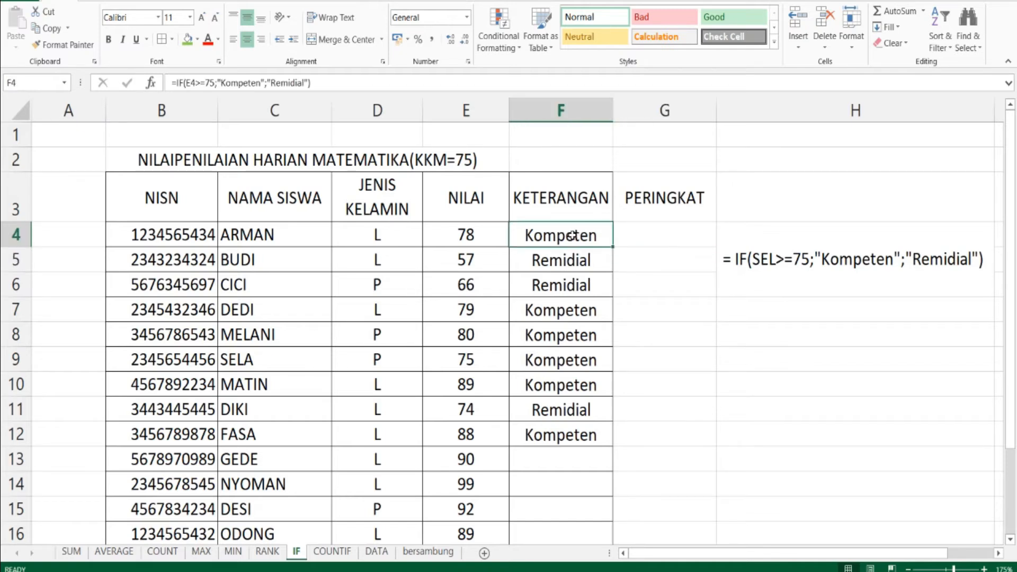
{"action": "left_click", "coordinate": [551, 195]}
{"action": "left_click", "coordinate": [479, 192]}
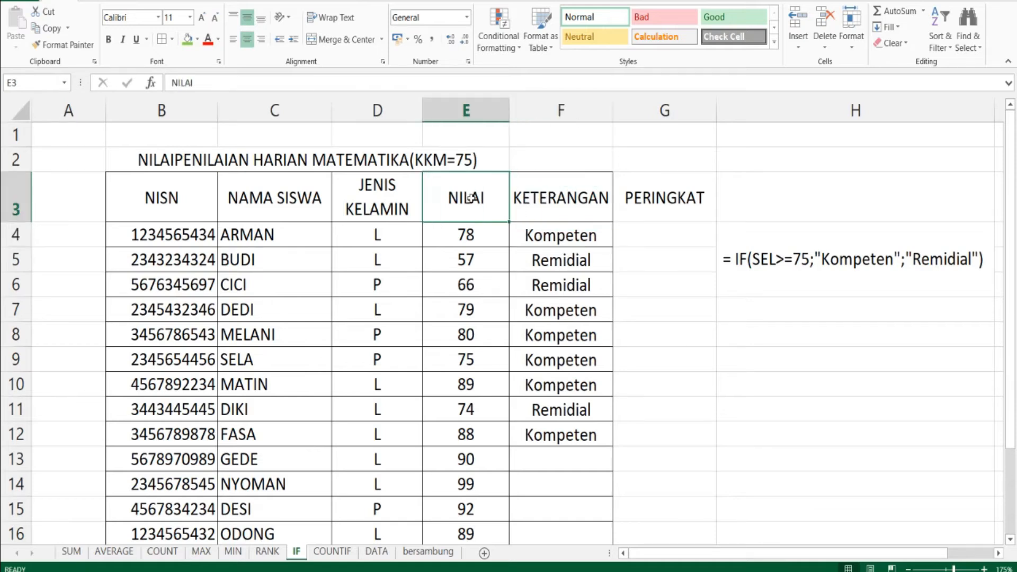
{"action": "left_click", "coordinate": [466, 233]}
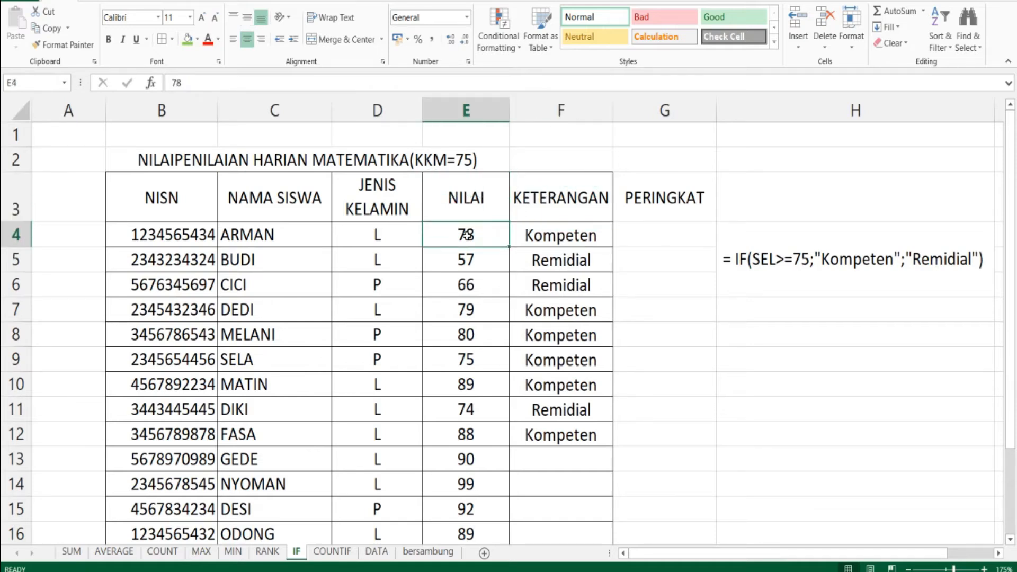
{"action": "left_click", "coordinate": [527, 236]}
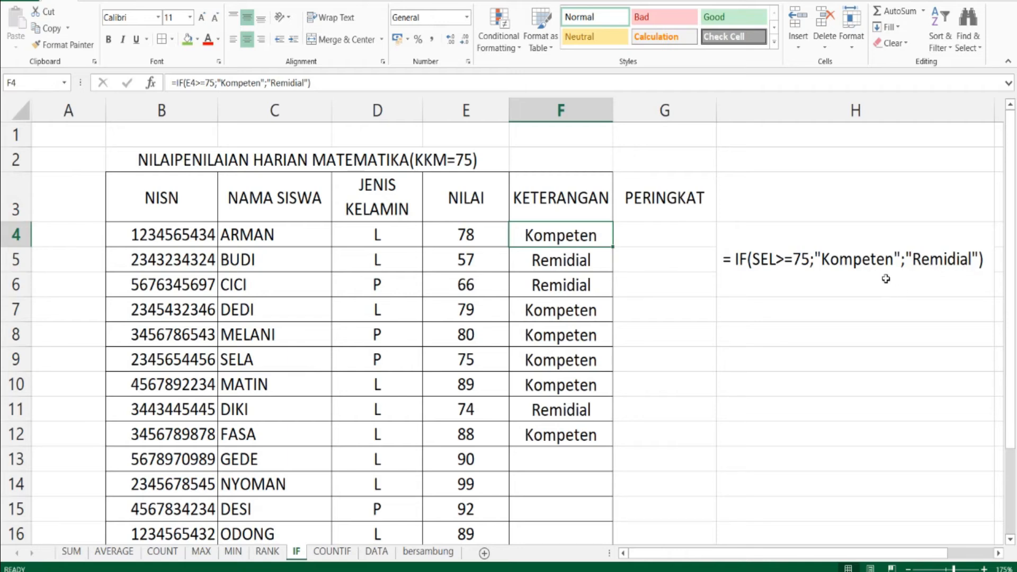
Clear the existing IF formulas from F4:F12 in the KETERANGAN column
{"action": "left_click_drag", "start_coordinate": [567, 256], "coordinate": [587, 435]}
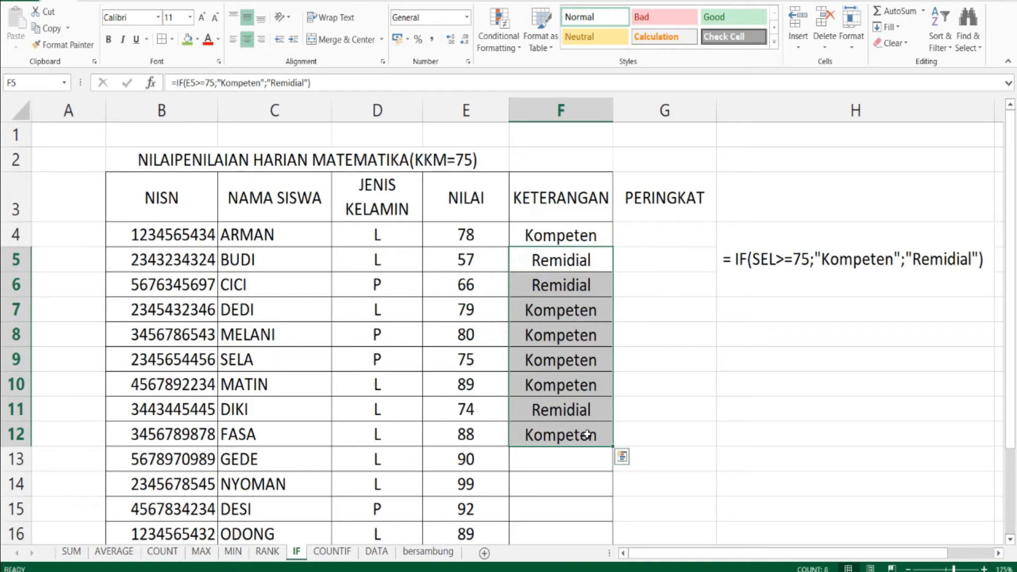
{"action": "key", "text": "Delete"}
{"action": "left_click", "coordinate": [560, 235]}
{"action": "key", "text": "Delete"}
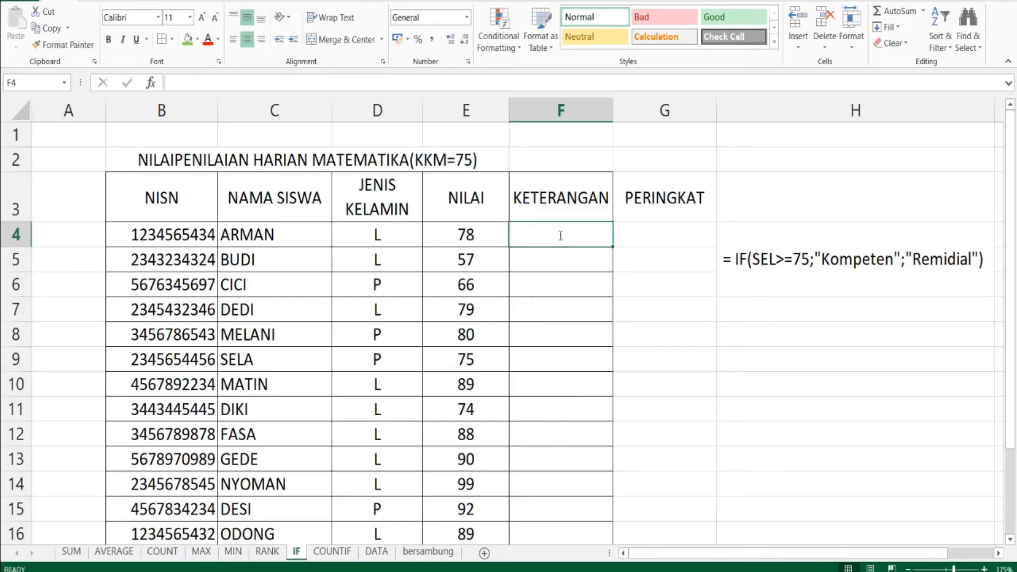
Enter the formula =IF(E4>=75;"Kompeten";"Remidial") in cell F4 of the KETERANGAN column
{"action": "type", "text": "=if"}
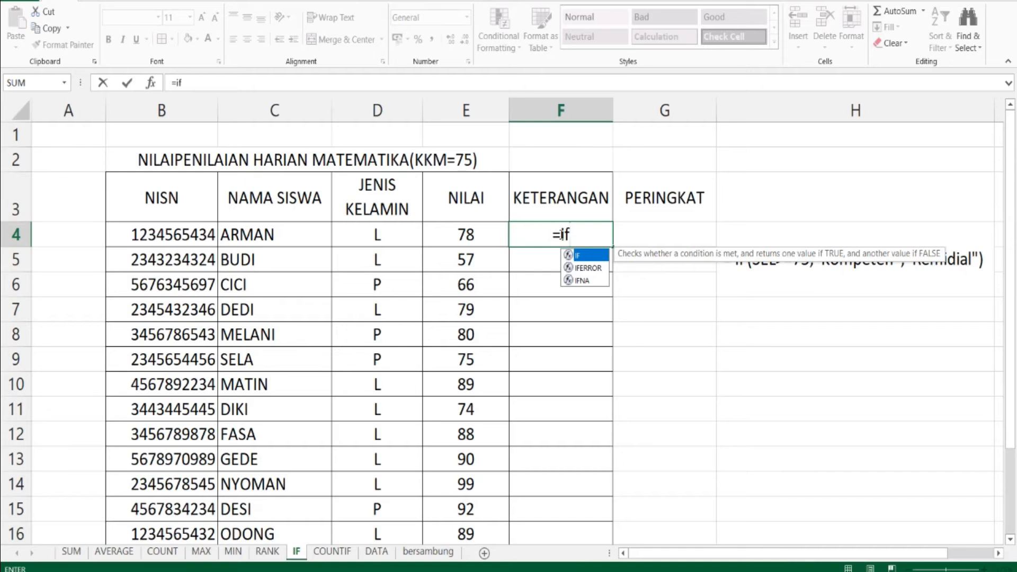
{"action": "type", "text": "("}
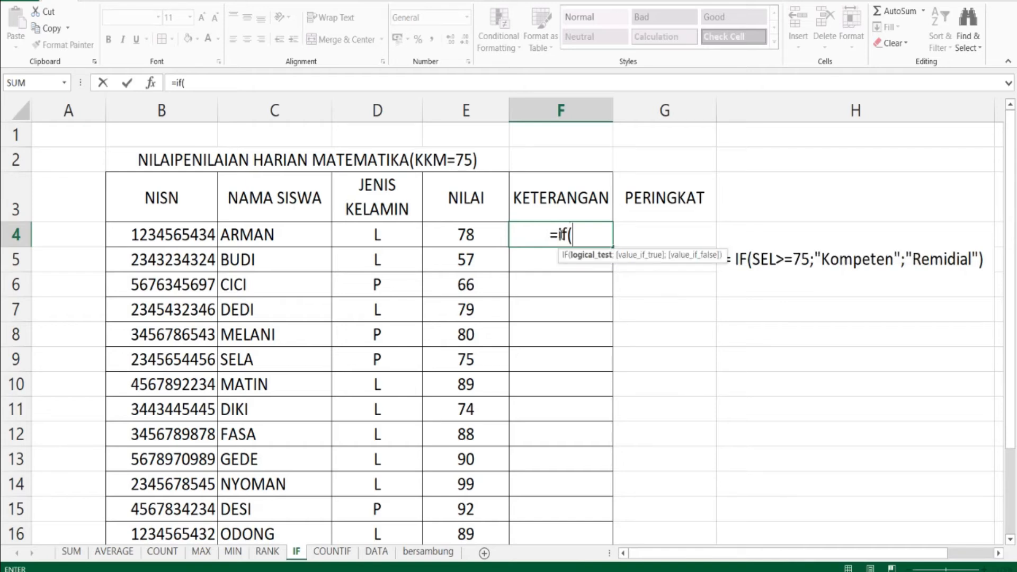
{"action": "left_click", "coordinate": [476, 232]}
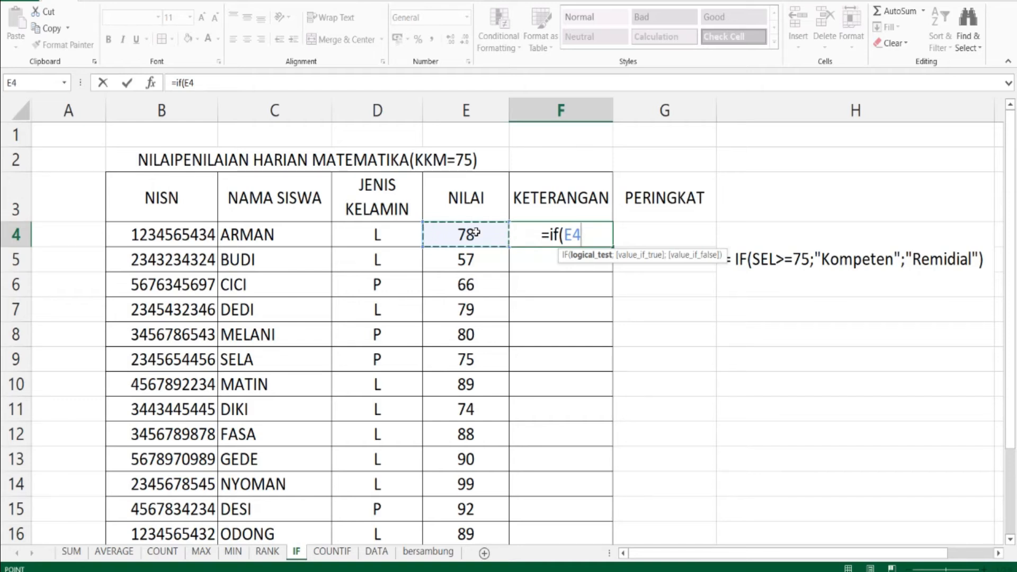
{"action": "type", "text": ">"}
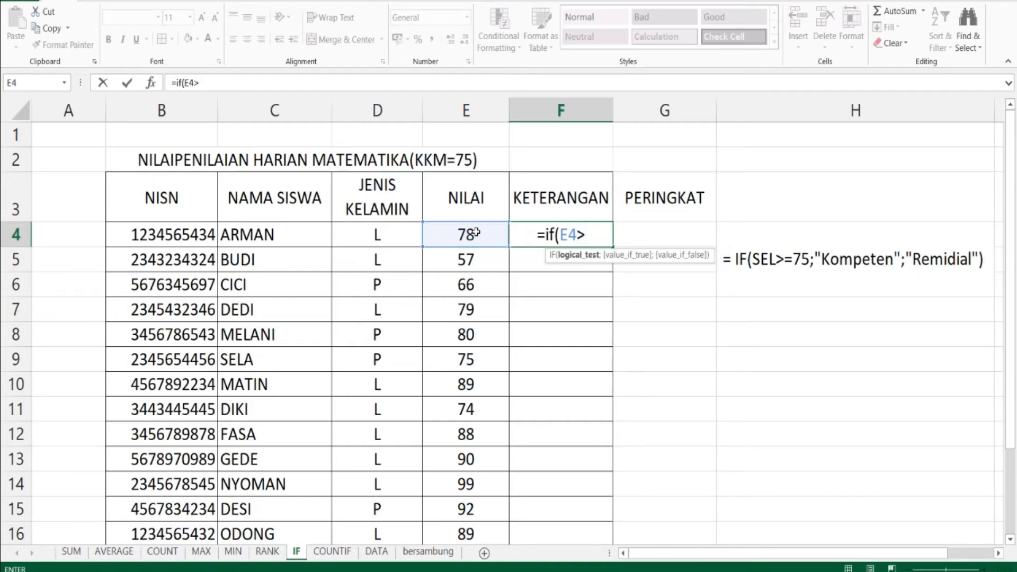
{"action": "type", "text": "="}
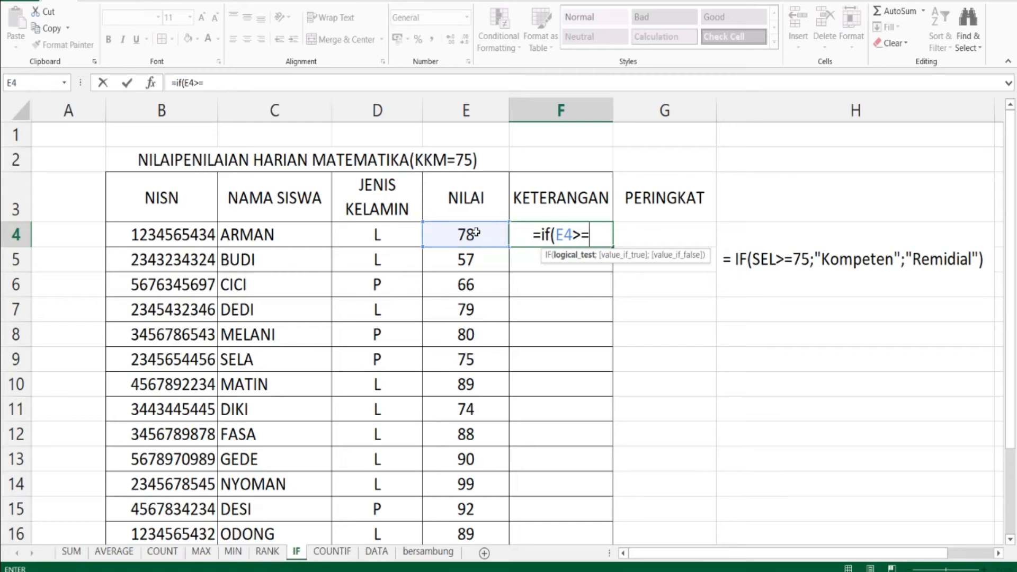
{"action": "type", "text": "75"}
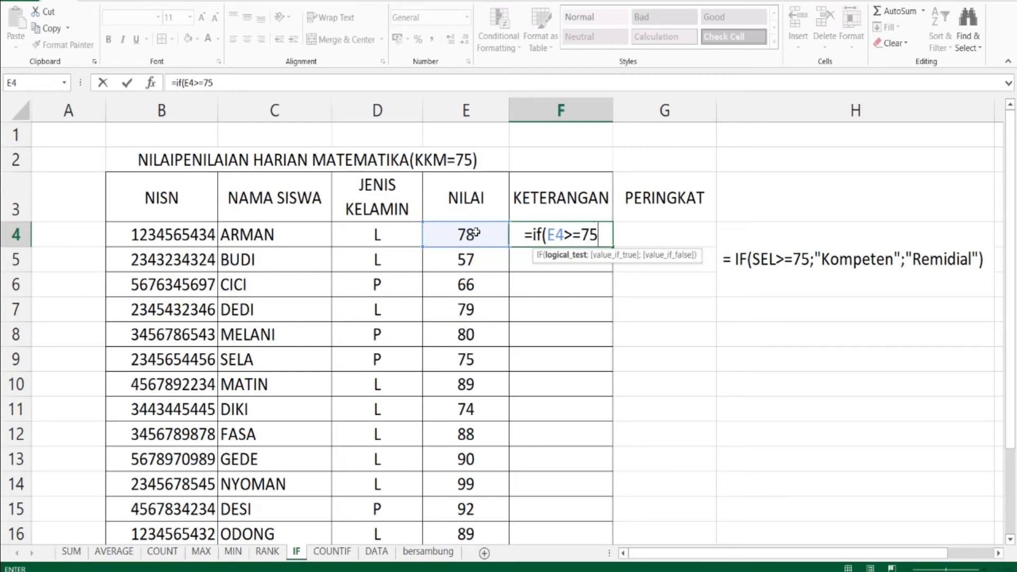
{"action": "type", "text": ";"}
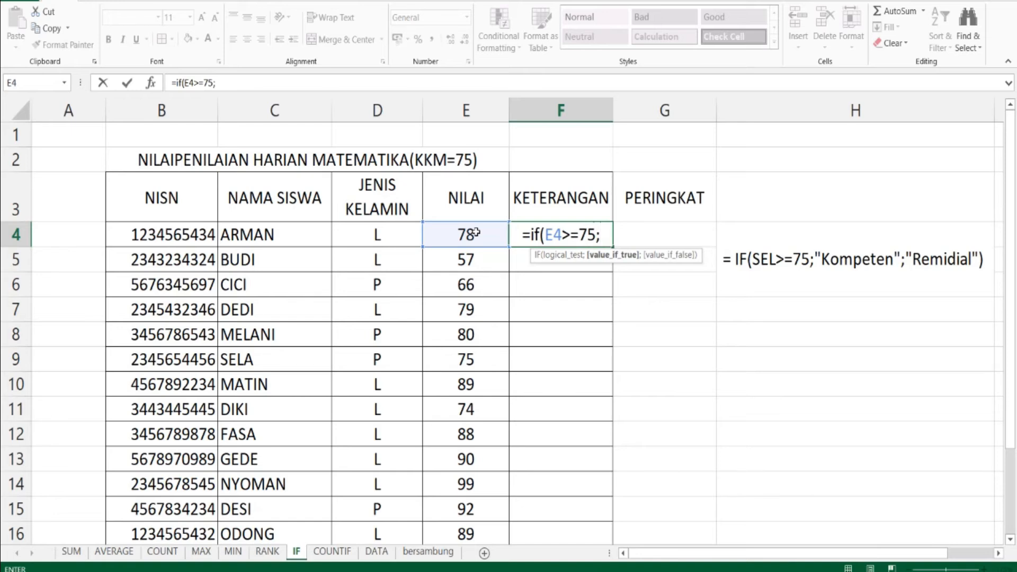
{"action": "type", "text": "\""}
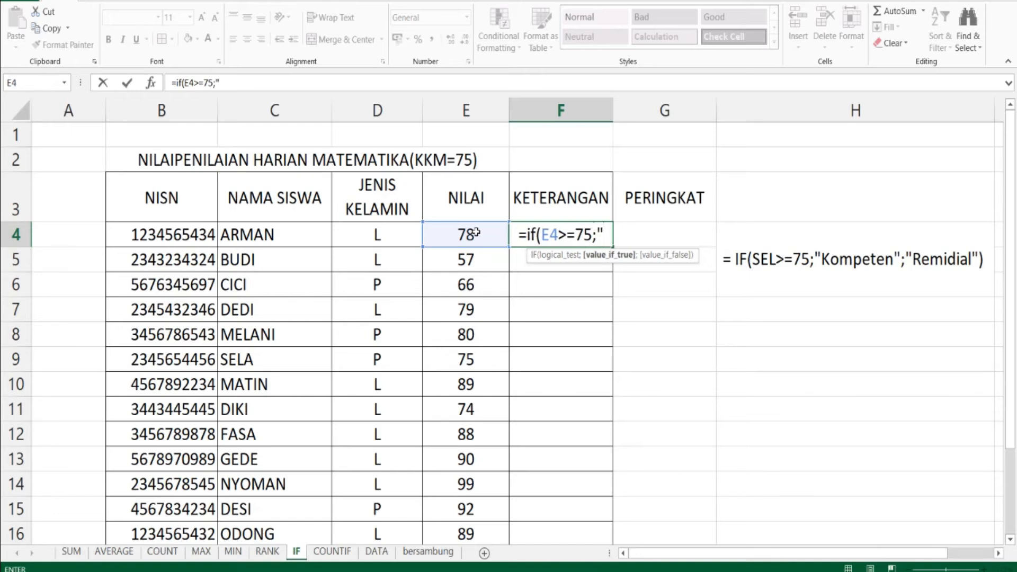
{"action": "type", "text": "Ko"}
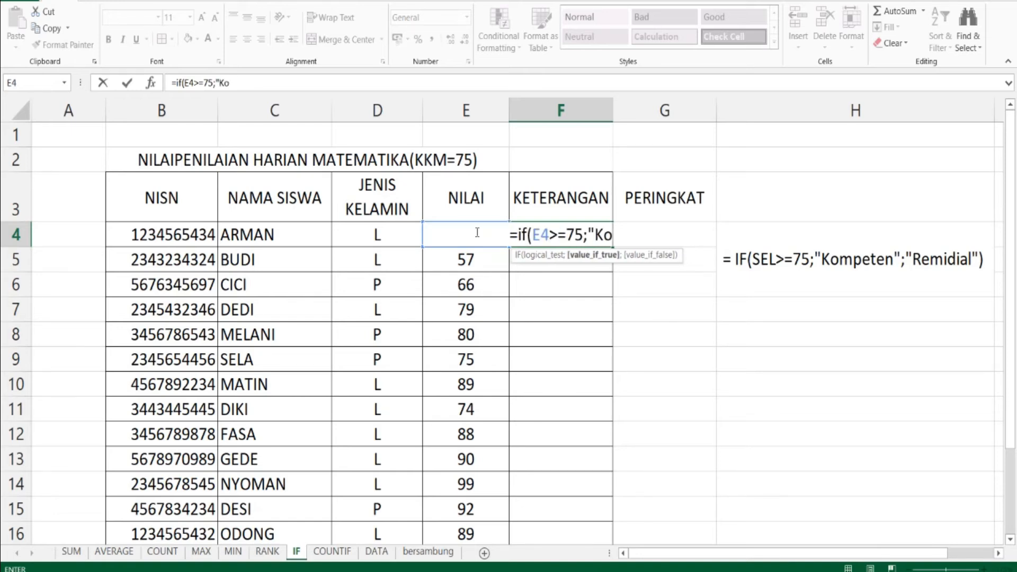
{"action": "type", "text": "mpeten"}
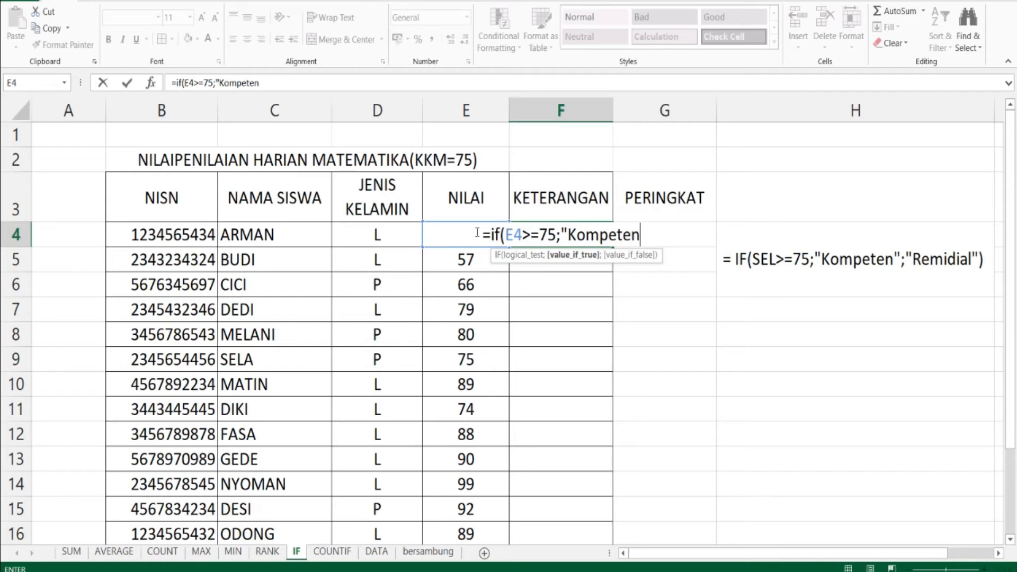
{"action": "type", "text": "\""}
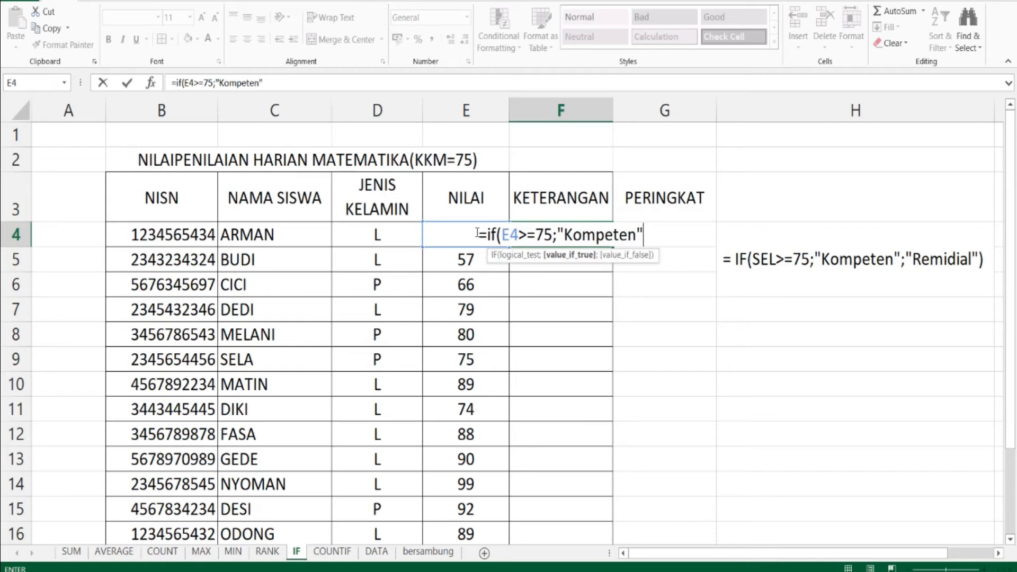
{"action": "type", "text": ";"}
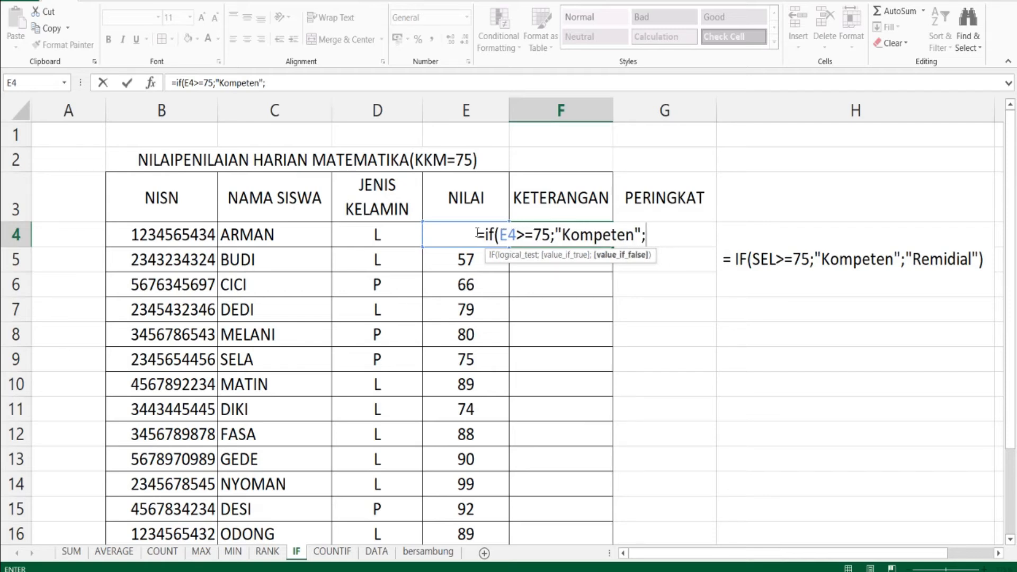
{"action": "type", "text": "\""}
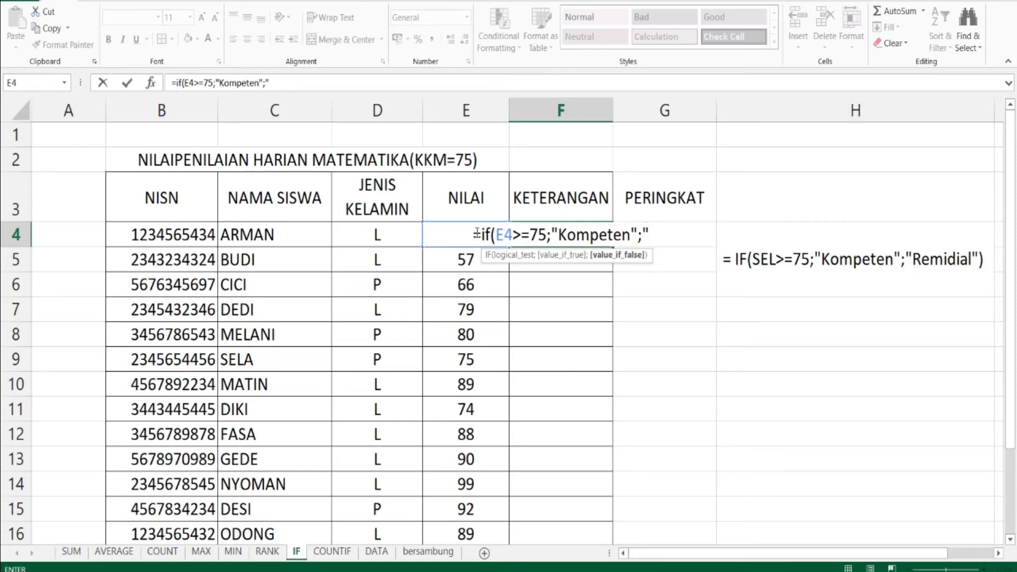
{"action": "type", "text": "Re"}
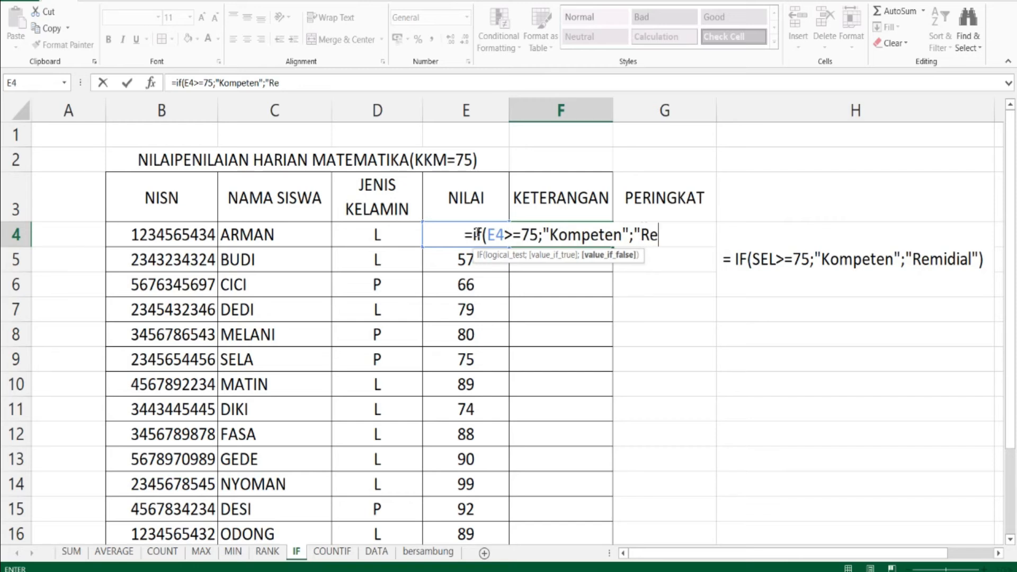
{"action": "type", "text": "midia"}
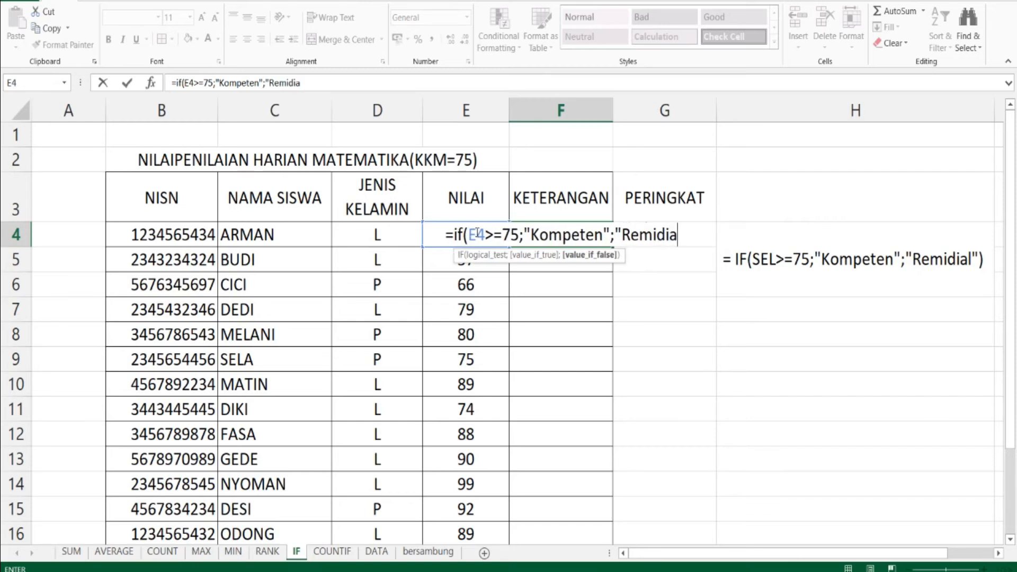
{"action": "type", "text": "l\""}
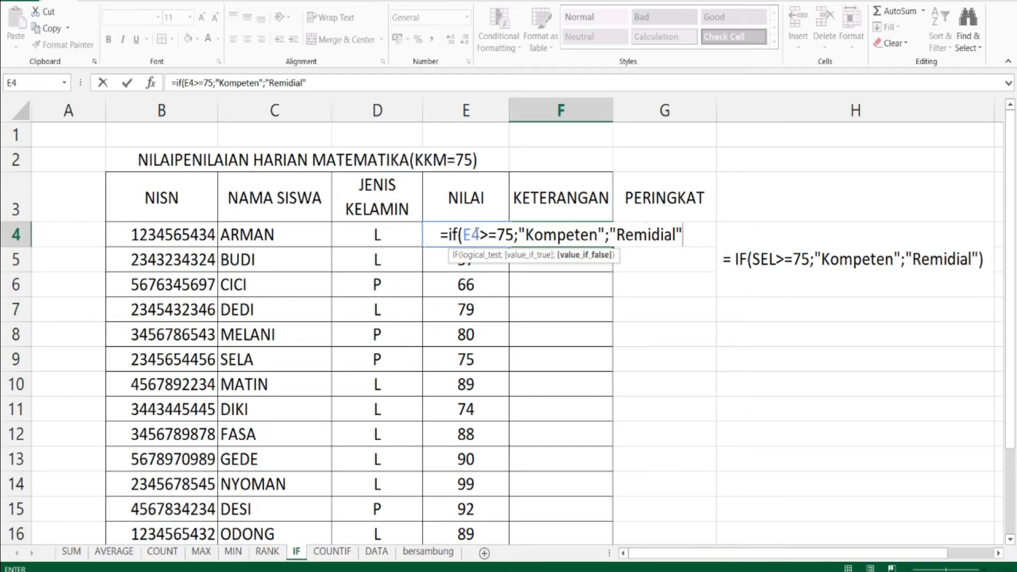
{"action": "type", "text": ")"}
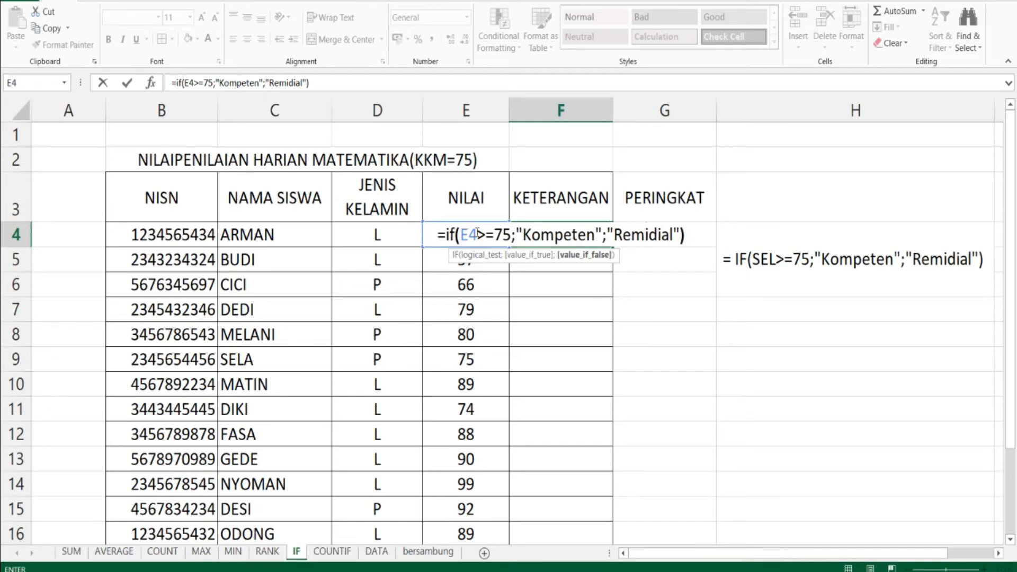
{"action": "key", "text": "Return"}
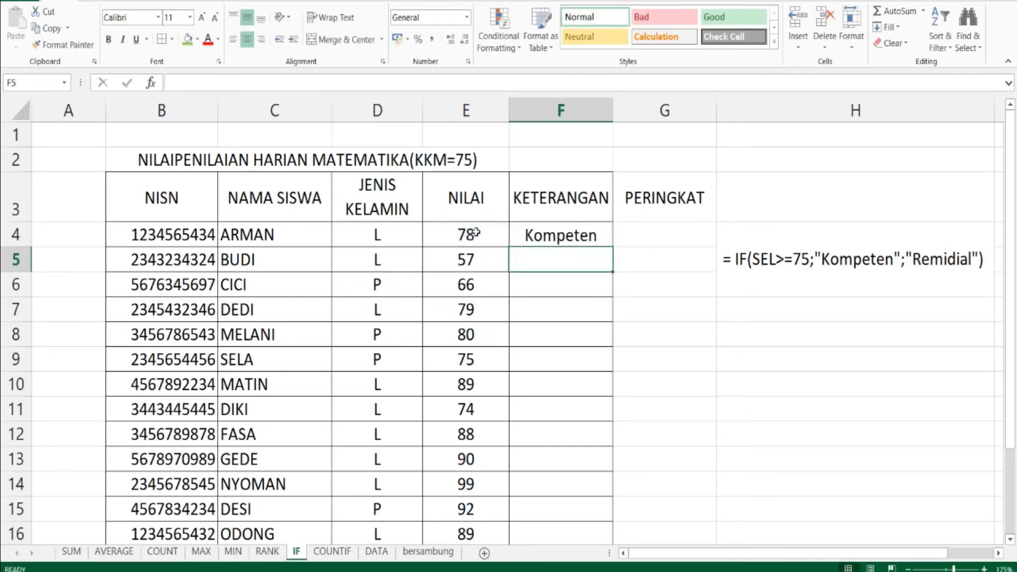
Compare the NILAI scores in E4 and E5 with the KETERANGAN cells F4 and F5 against the IF condition
{"action": "left_click", "coordinate": [475, 232]}
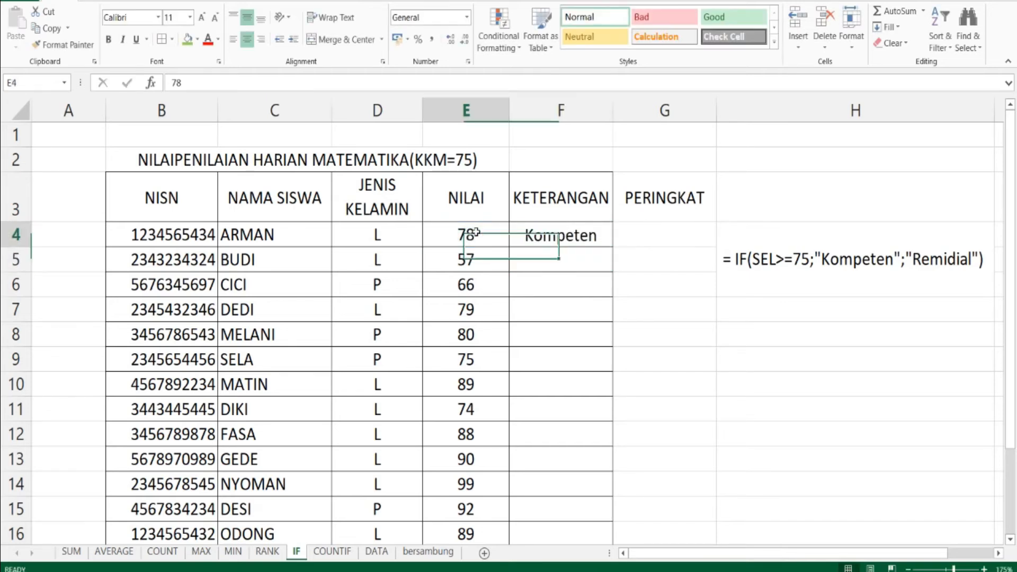
{"action": "left_click", "coordinate": [543, 241]}
{"action": "left_click", "coordinate": [472, 236]}
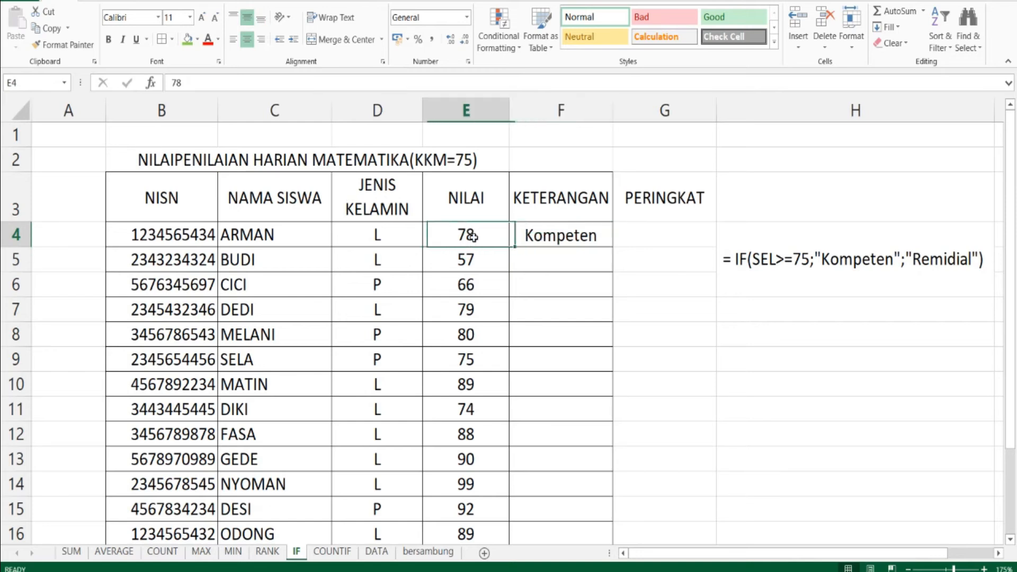
{"action": "left_click", "coordinate": [568, 236]}
{"action": "left_click", "coordinate": [482, 259]}
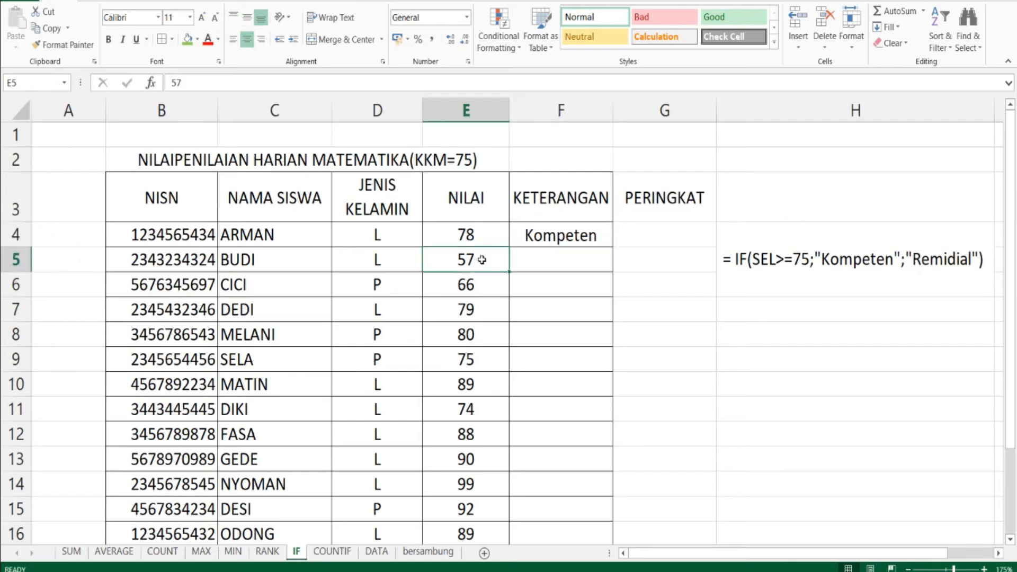
{"action": "left_click", "coordinate": [538, 260]}
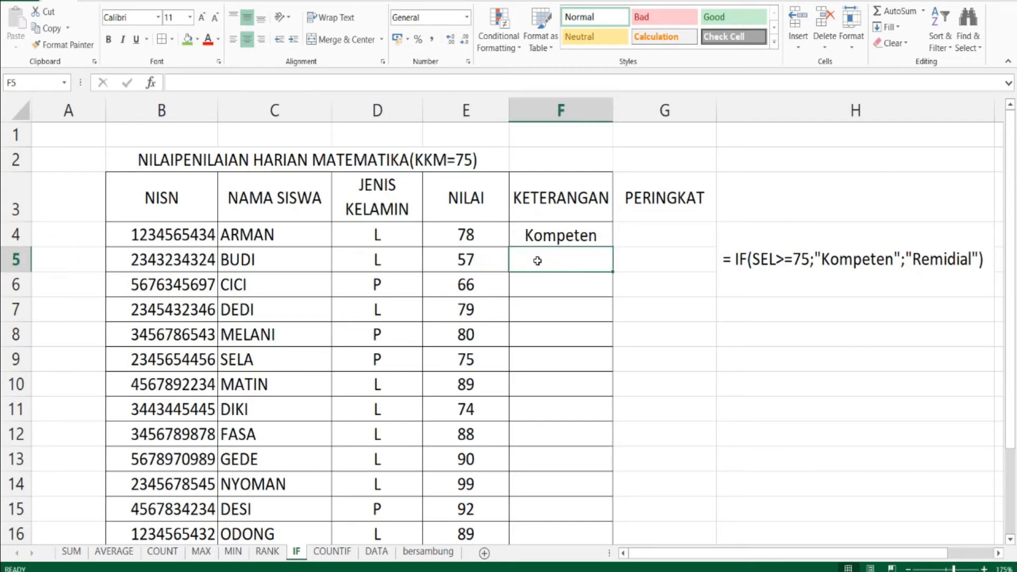
{"action": "left_click", "coordinate": [545, 233]}
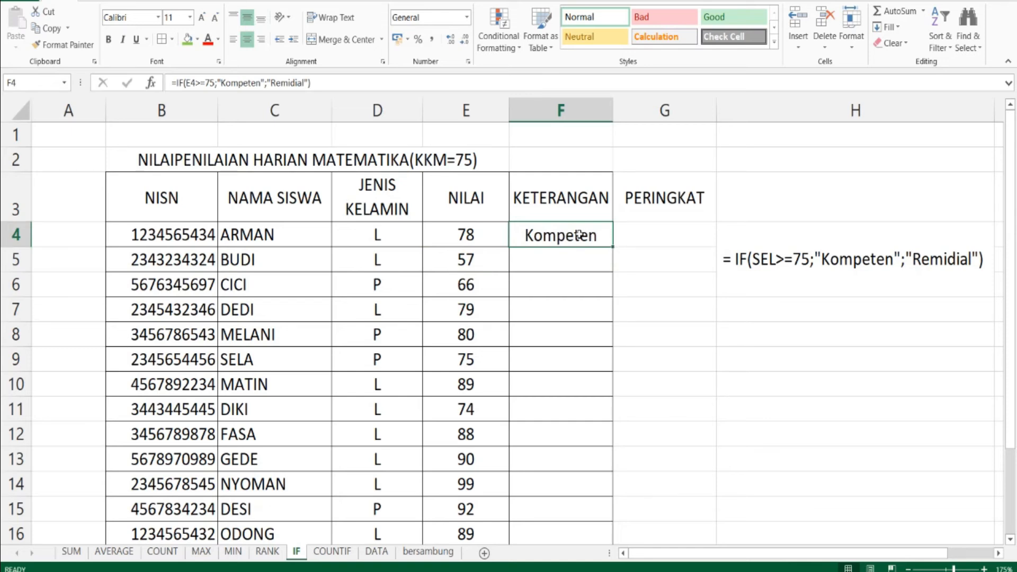
{"action": "left_click", "coordinate": [581, 255]}
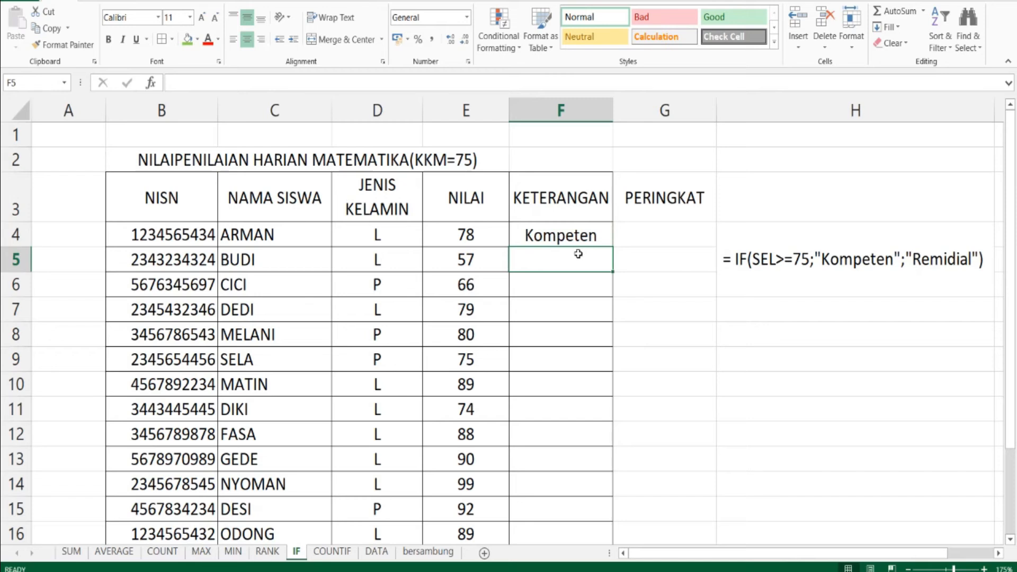
Fill the IF formula from F4 down through F18 and check the KETERANGAN entries down to the last student
{"action": "left_click", "coordinate": [575, 236]}
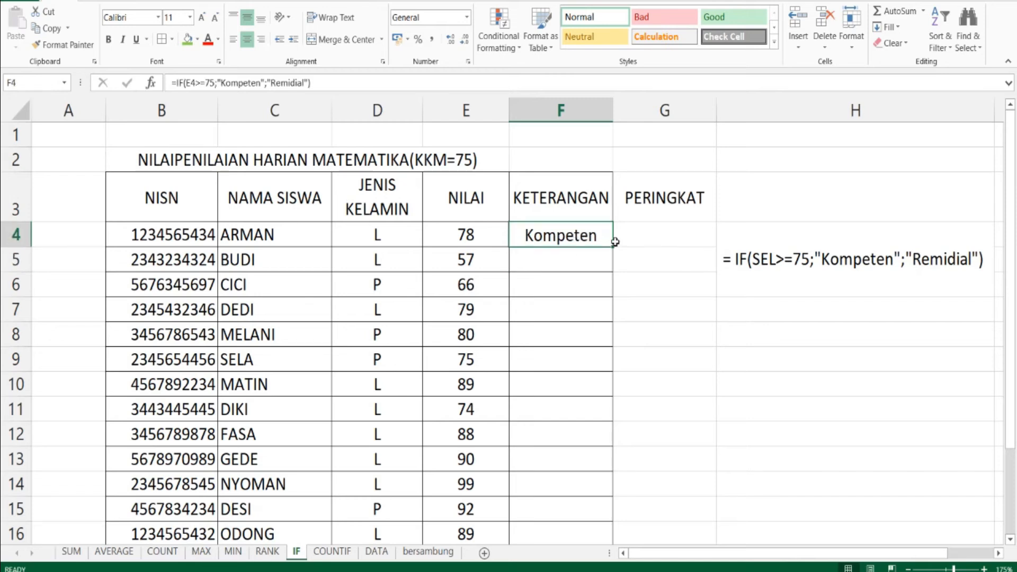
{"action": "left_click_drag", "start_coordinate": [614, 247], "coordinate": [607, 490]}
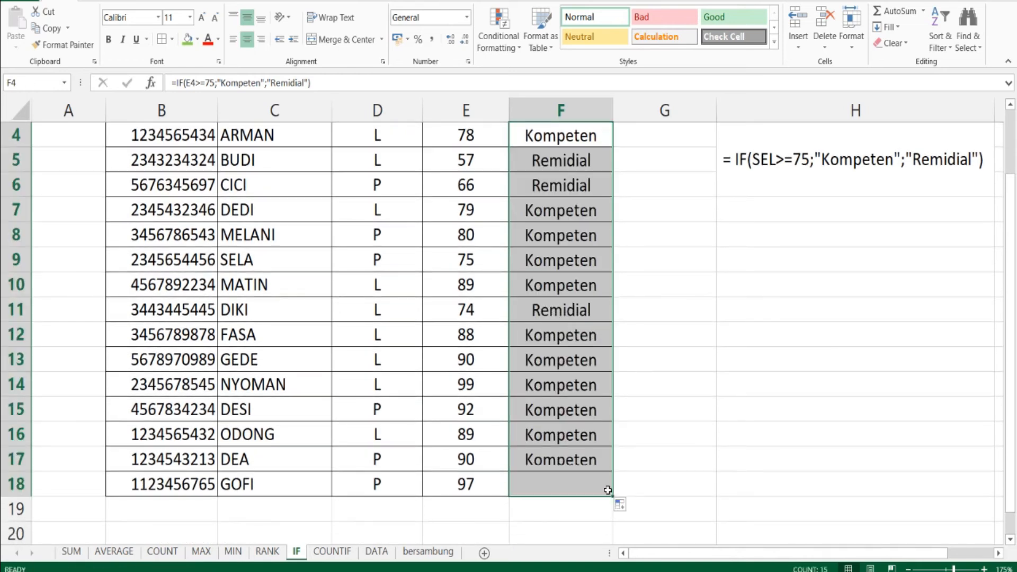
{"action": "left_click", "coordinate": [591, 360]}
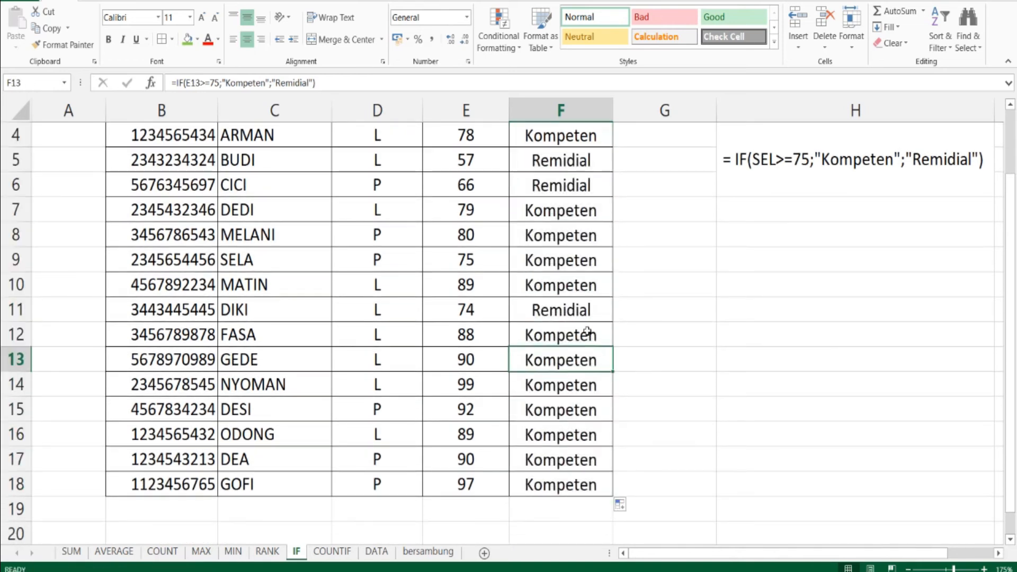
{"action": "scroll", "coordinate": [587, 332], "scroll_direction": "up", "scroll_amount": 1}
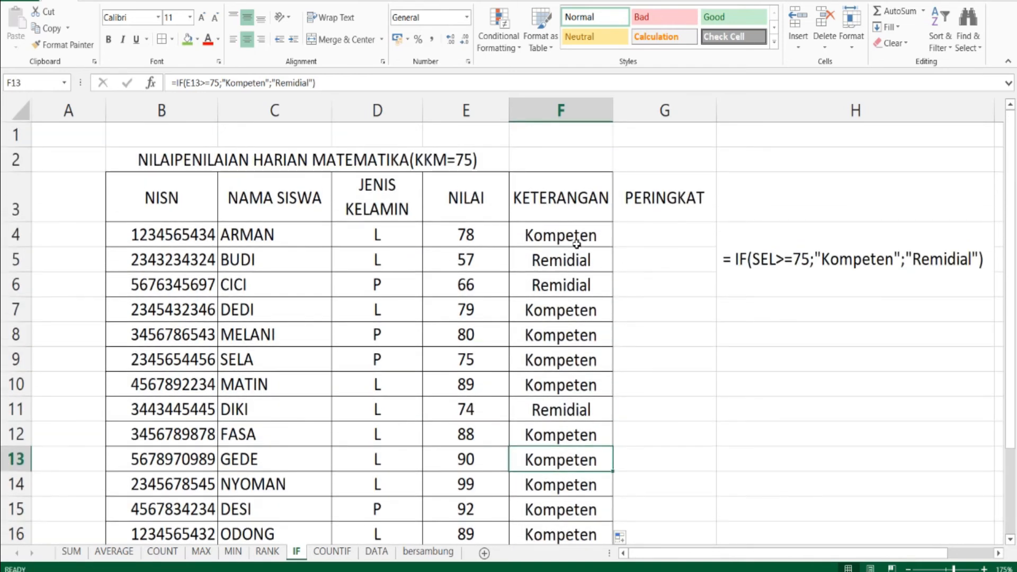
{"action": "scroll", "coordinate": [576, 243], "scroll_direction": "down", "scroll_amount": 3}
{"action": "left_click", "coordinate": [574, 330]}
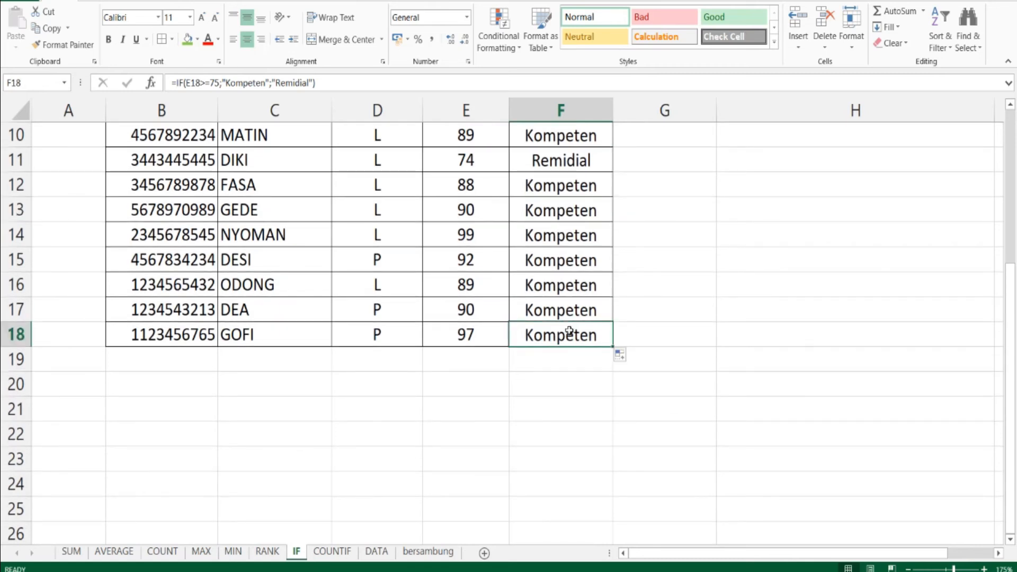
On the COUNTIF sheet, examine the JENIS KELAMIN column, the JUMLAH SISWA rows and the formula in D19
{"action": "left_click", "coordinate": [335, 555]}
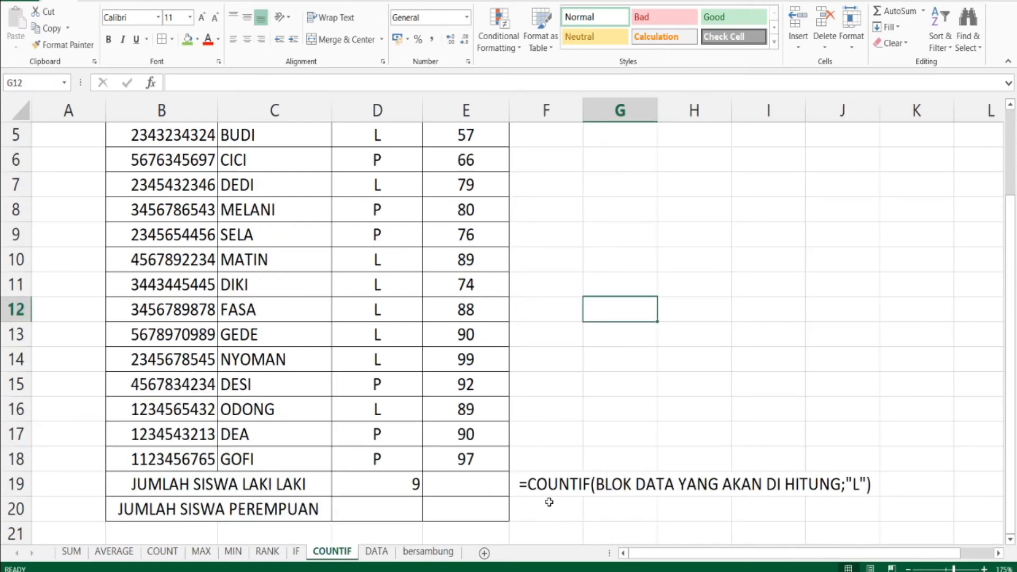
{"action": "scroll", "coordinate": [467, 462], "scroll_direction": "up", "scroll_amount": 1}
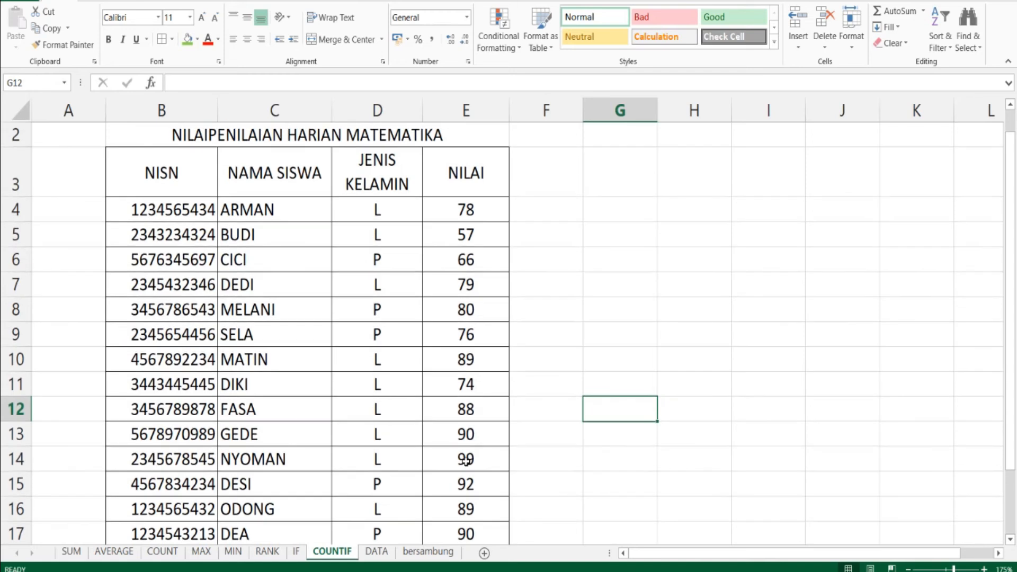
{"action": "scroll", "coordinate": [466, 461], "scroll_direction": "down", "scroll_amount": 2}
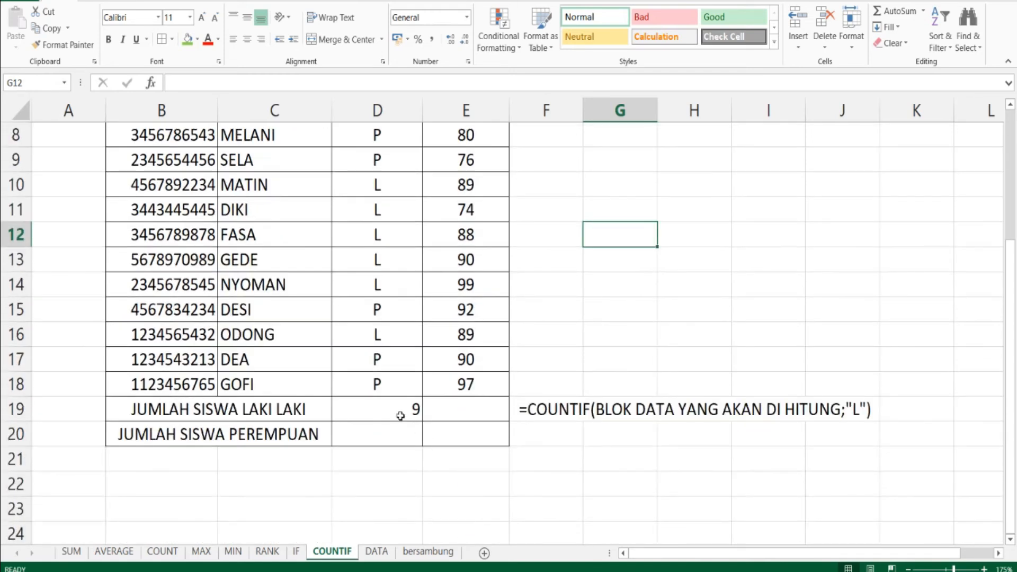
{"action": "scroll", "coordinate": [400, 415], "scroll_direction": "up", "scroll_amount": 2}
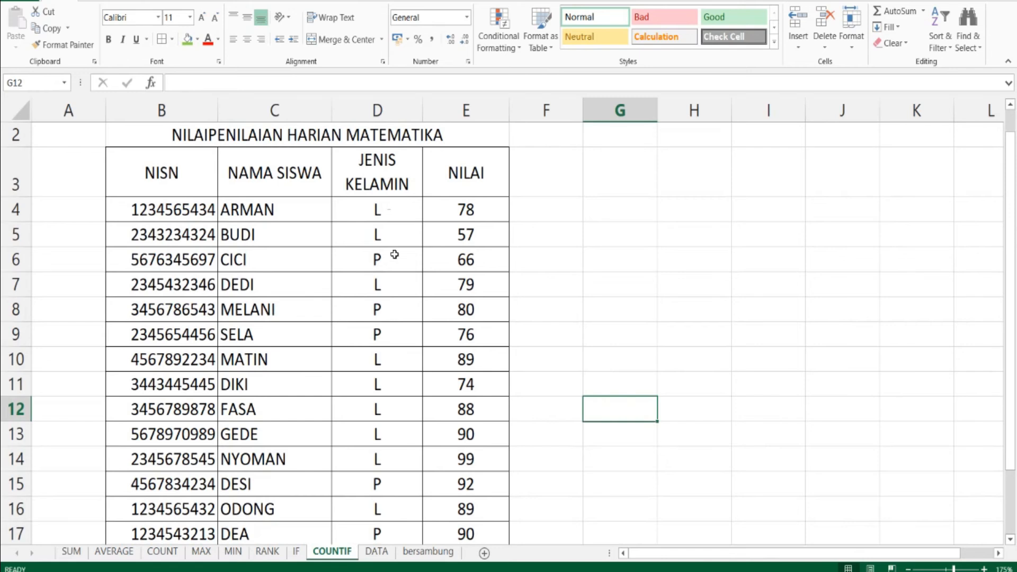
{"action": "scroll", "coordinate": [399, 399], "scroll_direction": "down", "scroll_amount": 1}
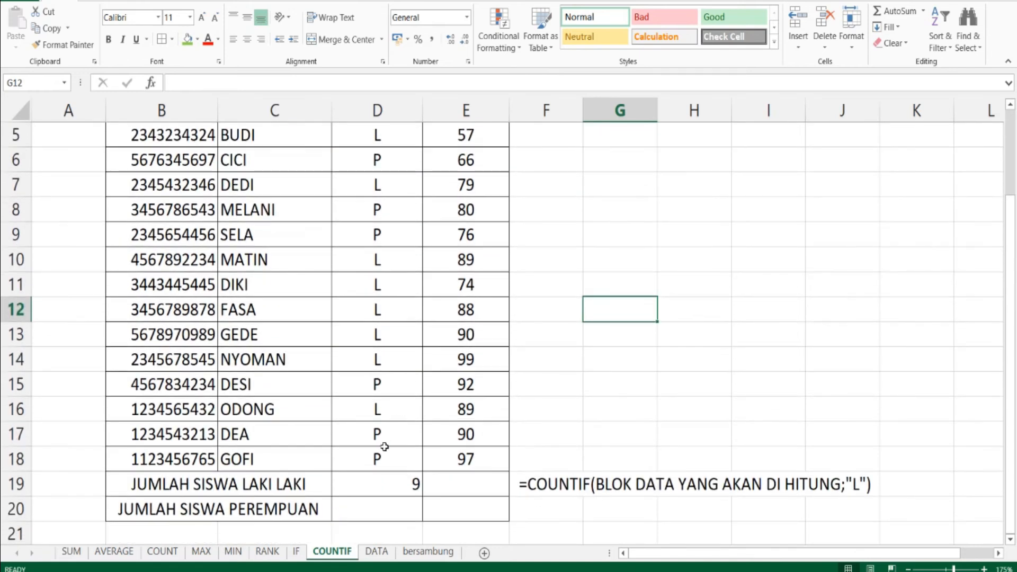
{"action": "left_click", "coordinate": [389, 485]}
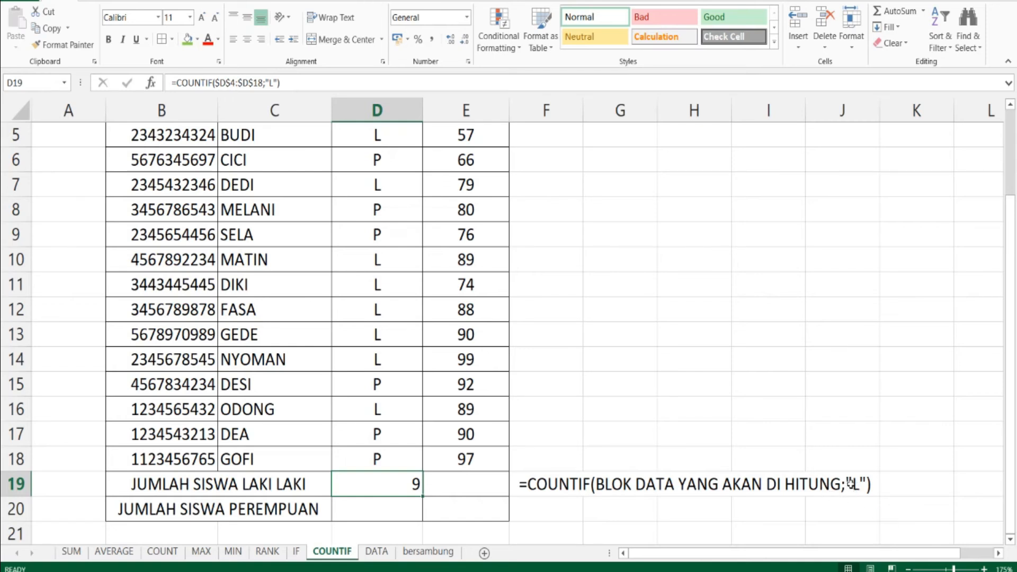
Enter the formula =COUNTIF(D4:D18;"L") in cell D19 of the JUMLAH SISWA LAKI LAKI row
{"action": "scroll", "coordinate": [850, 483], "scroll_direction": "down", "scroll_amount": 1}
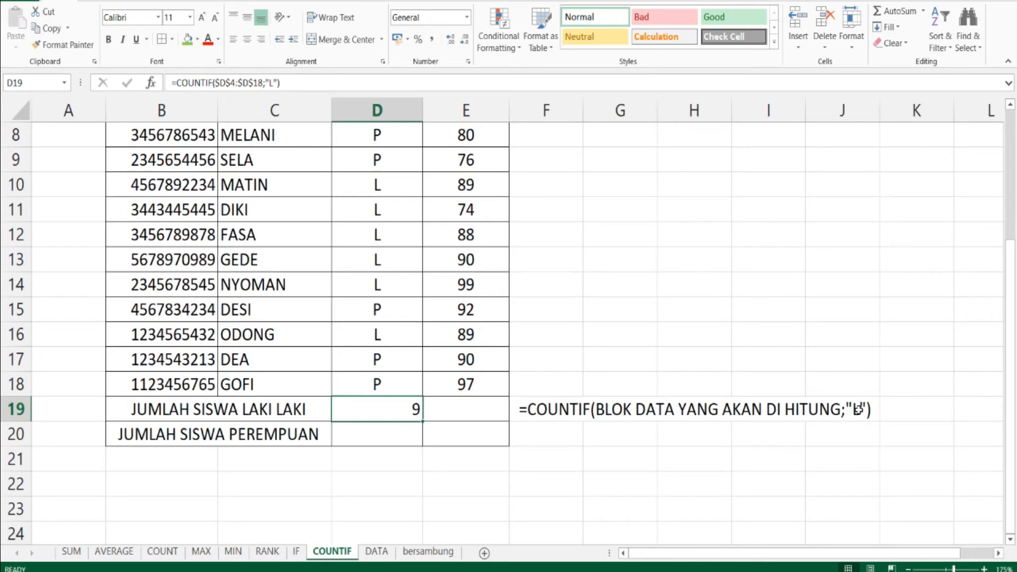
{"action": "left_click", "coordinate": [858, 410]}
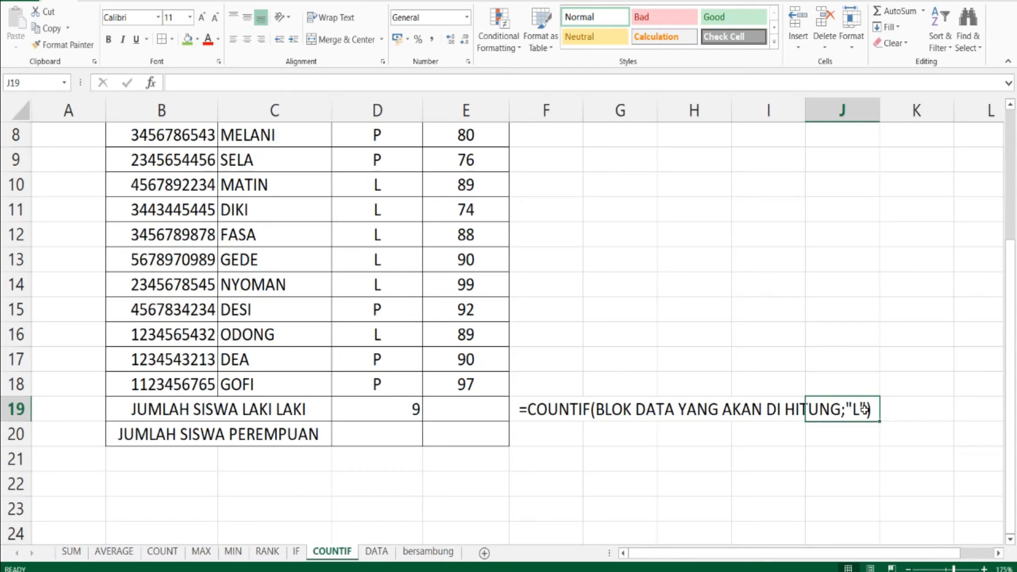
{"action": "left_click", "coordinate": [408, 407]}
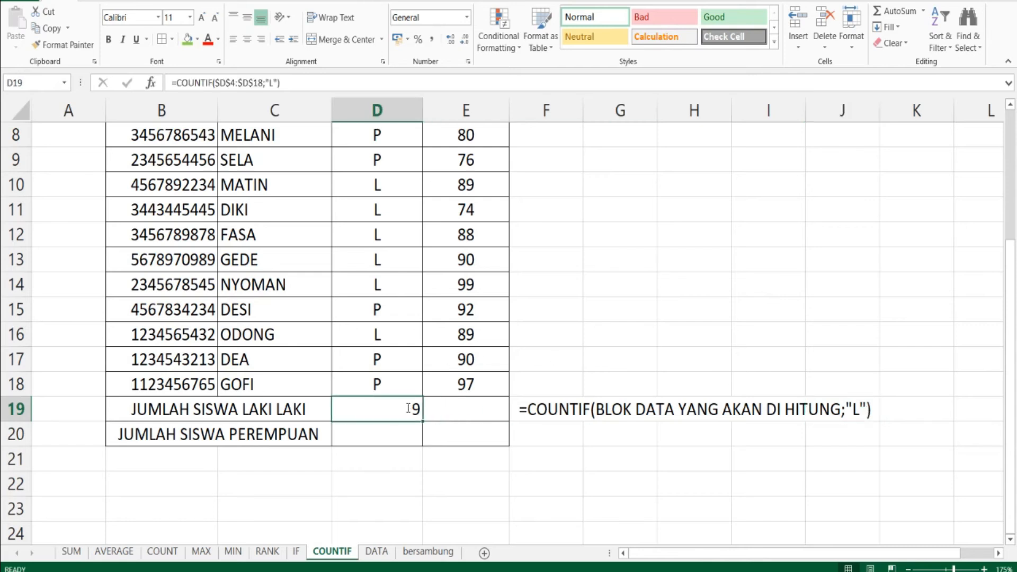
{"action": "type", "text": "=cou"}
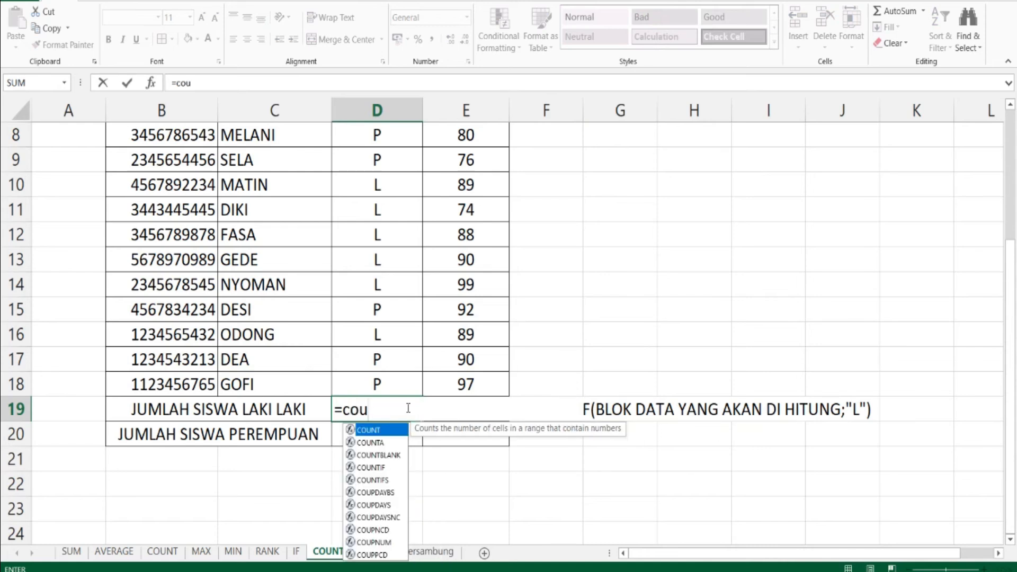
{"action": "type", "text": "ntif"}
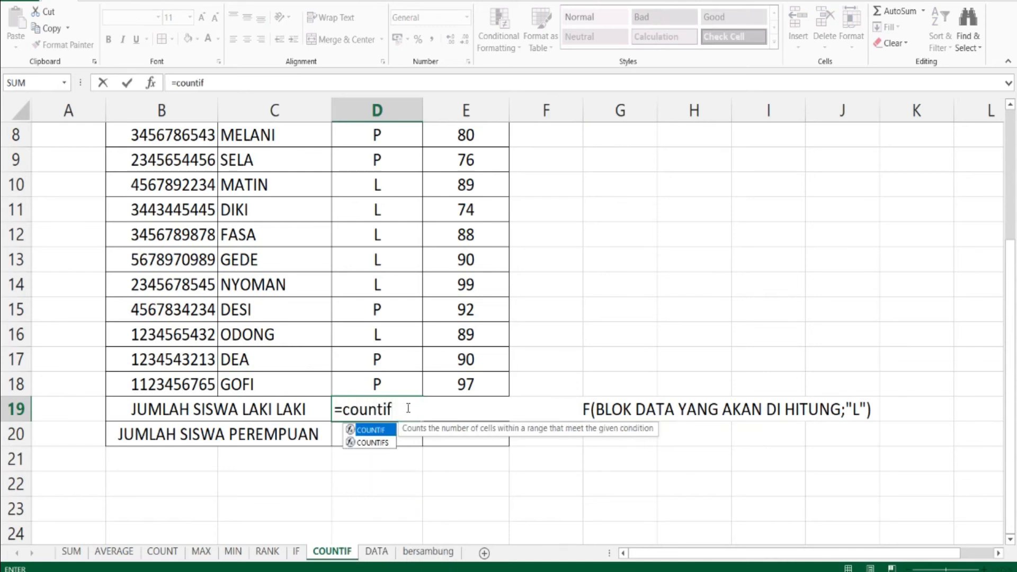
{"action": "type", "text": "("}
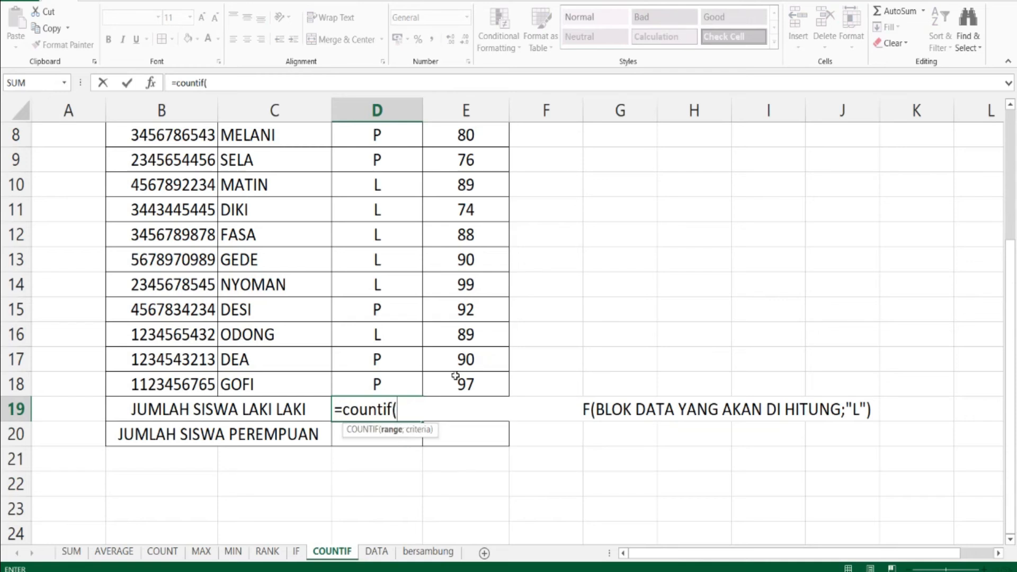
{"action": "scroll", "coordinate": [337, 352], "scroll_direction": "up", "scroll_amount": 3}
{"action": "left_click", "coordinate": [377, 236]}
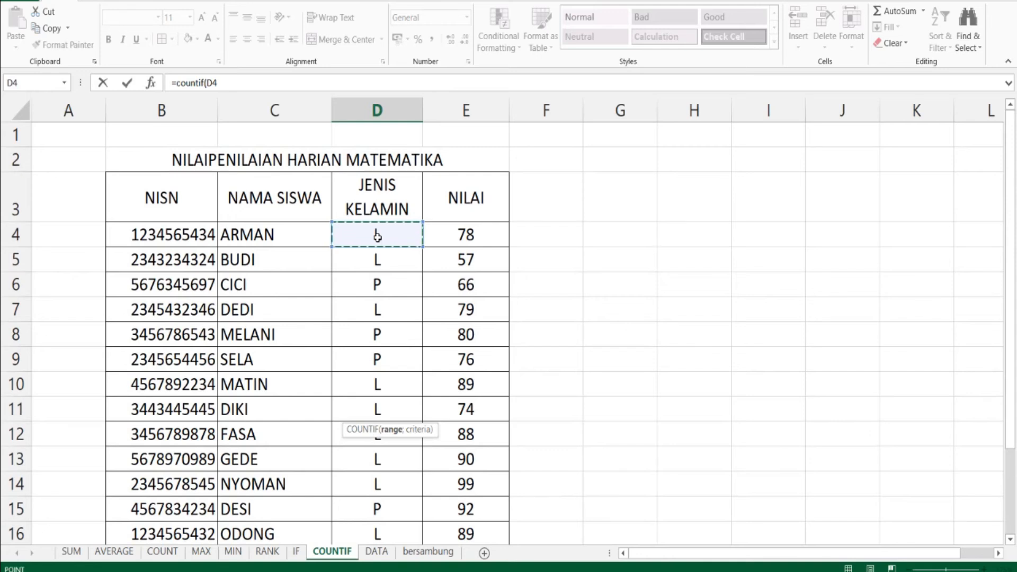
{"action": "left_click_drag", "start_coordinate": [377, 236], "coordinate": [407, 438]}
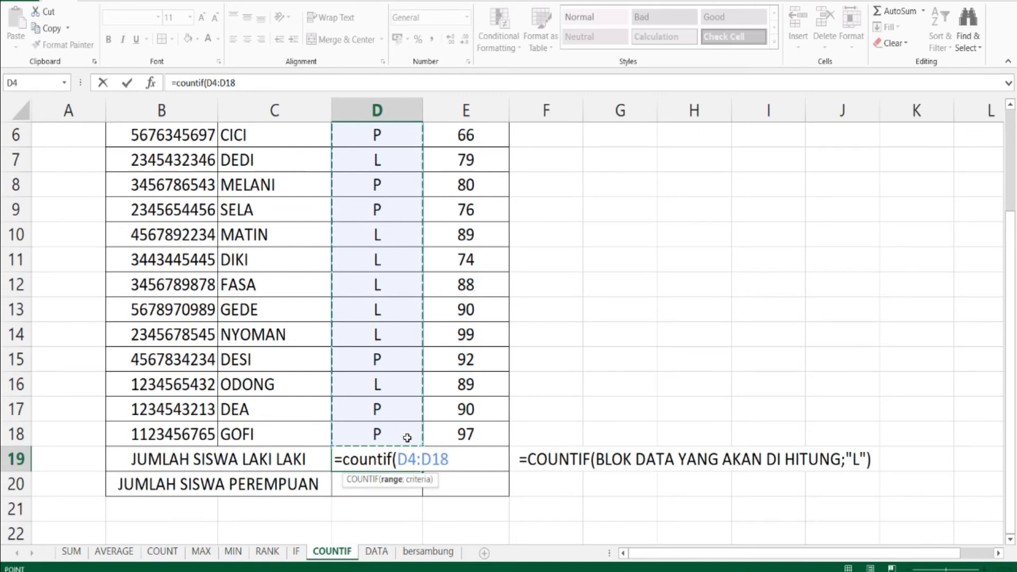
{"action": "type", "text": ";"}
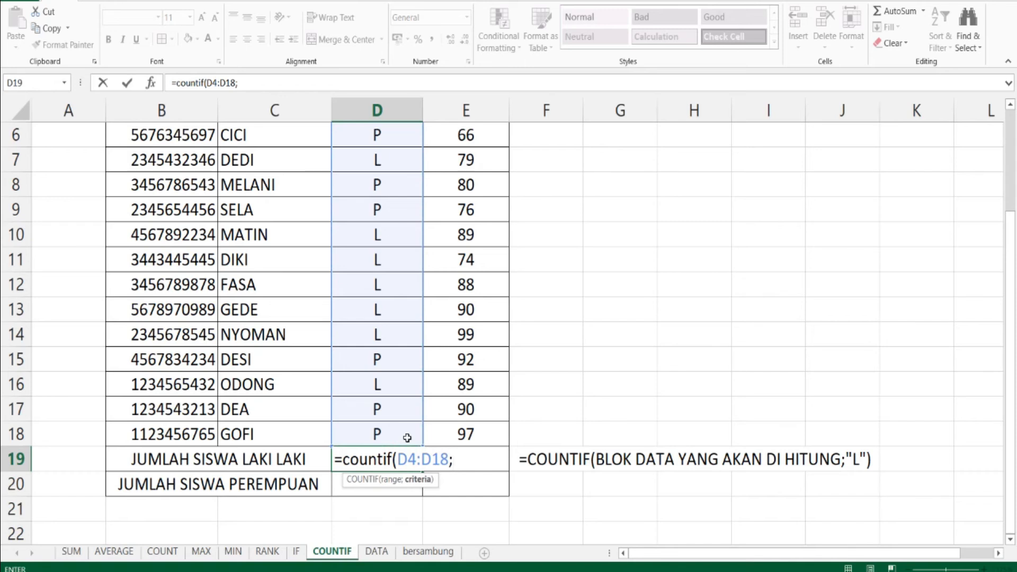
{"action": "type", "text": "\"L\")"}
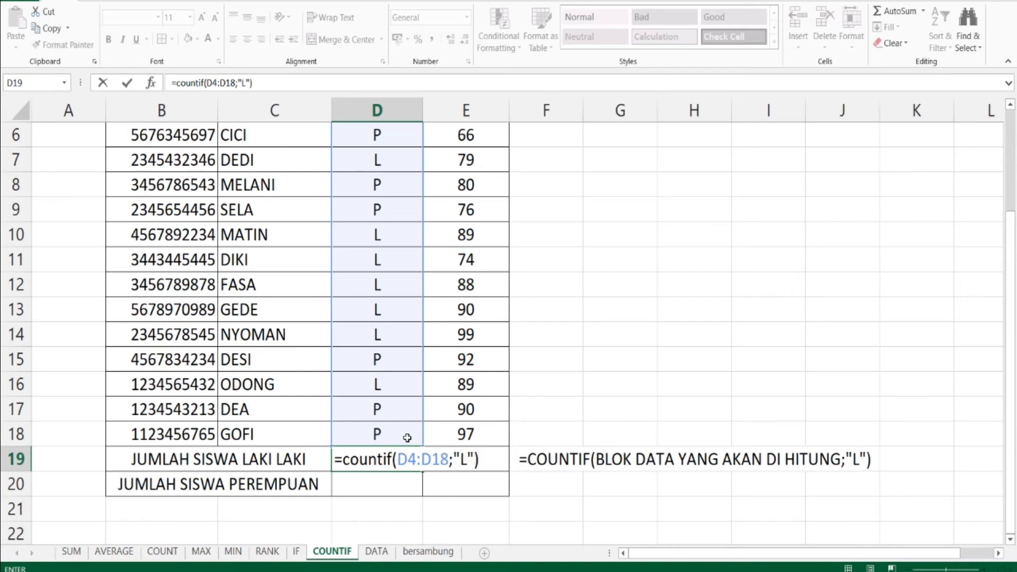
{"action": "key", "text": "Return"}
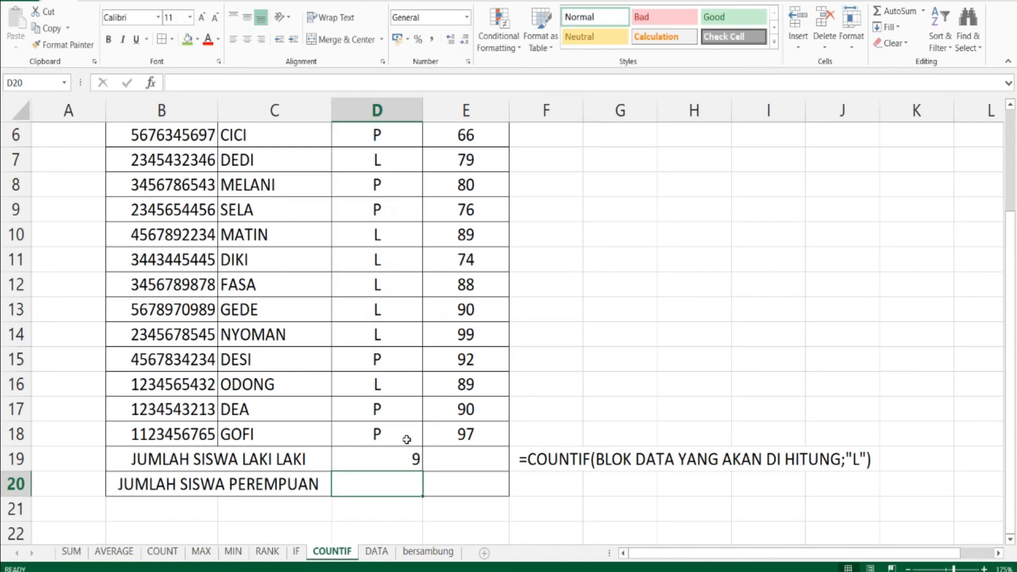
Centre the content of cell D19 horizontally and align it to the middle vertically
{"action": "left_click", "coordinate": [401, 453]}
{"action": "left_click", "coordinate": [247, 39]}
{"action": "left_click", "coordinate": [247, 17]}
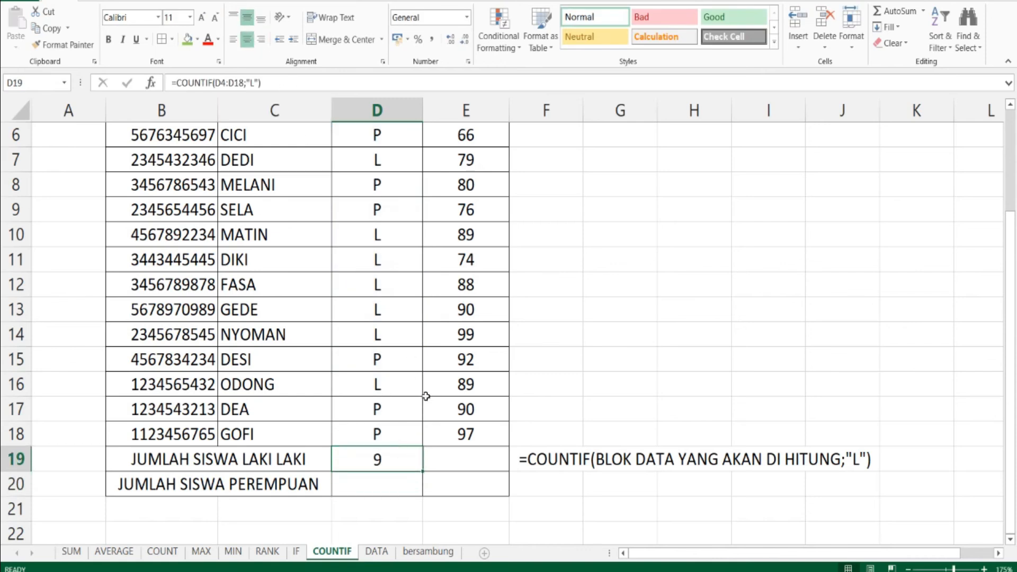
Enter the formula =COUNTIF(D4:D18;"P") in cell D20 of the JUMLAH SISWA PEREMPUAN row
{"action": "left_click", "coordinate": [394, 486]}
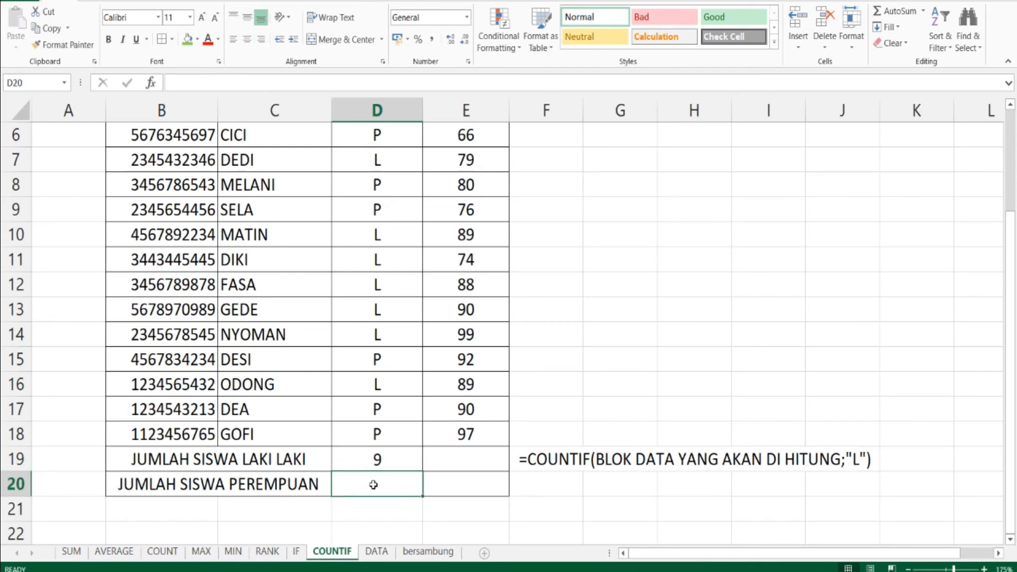
{"action": "type", "text": "="}
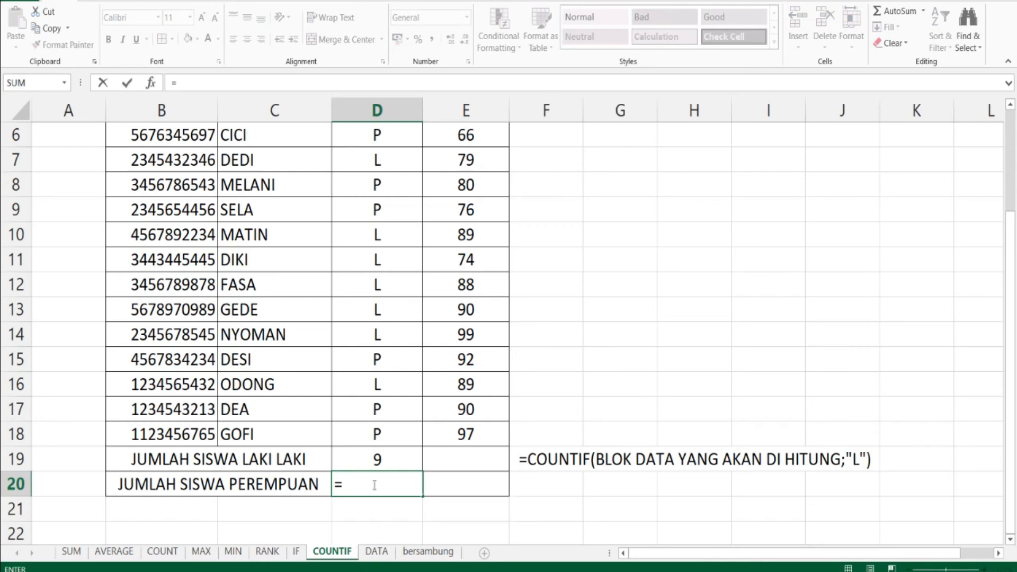
{"action": "type", "text": "co"}
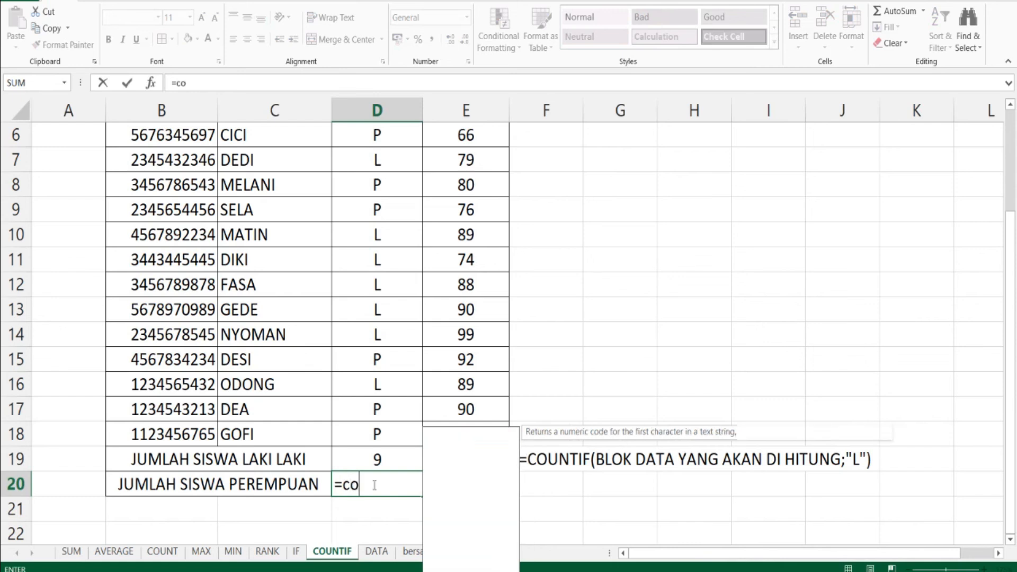
{"action": "type", "text": "untif"}
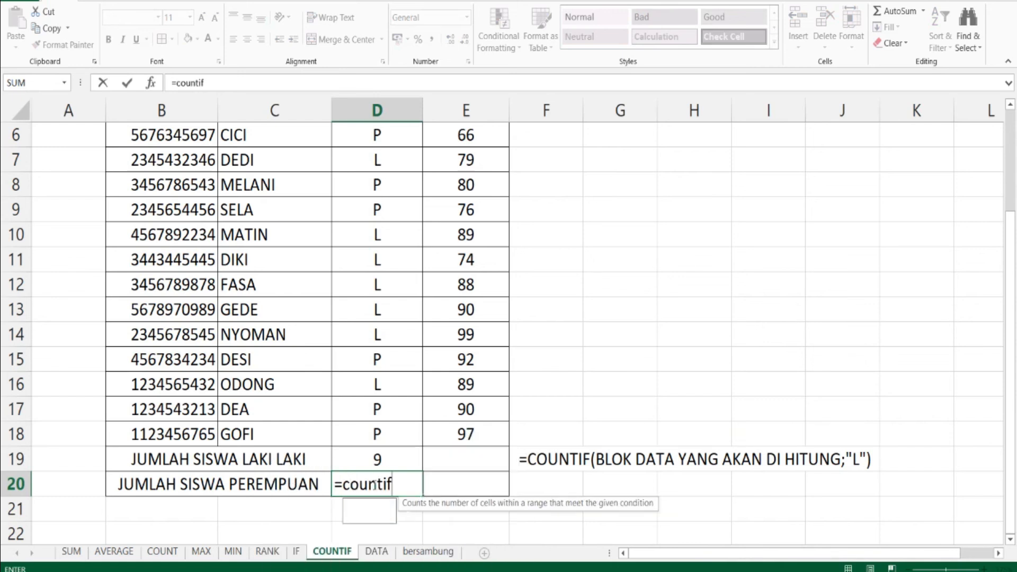
{"action": "type", "text": "("}
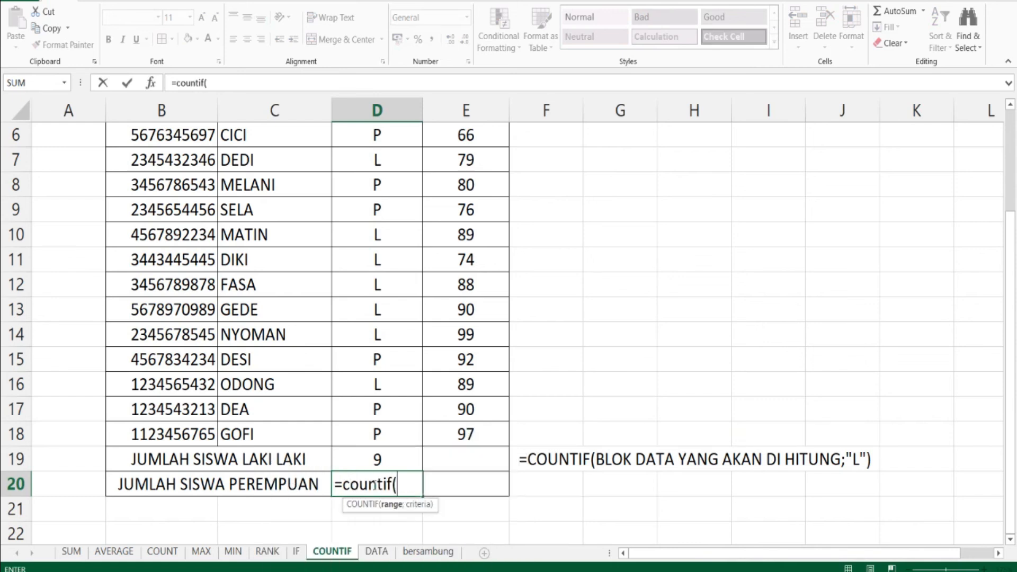
{"action": "scroll", "coordinate": [375, 483], "scroll_direction": "up", "scroll_amount": 2}
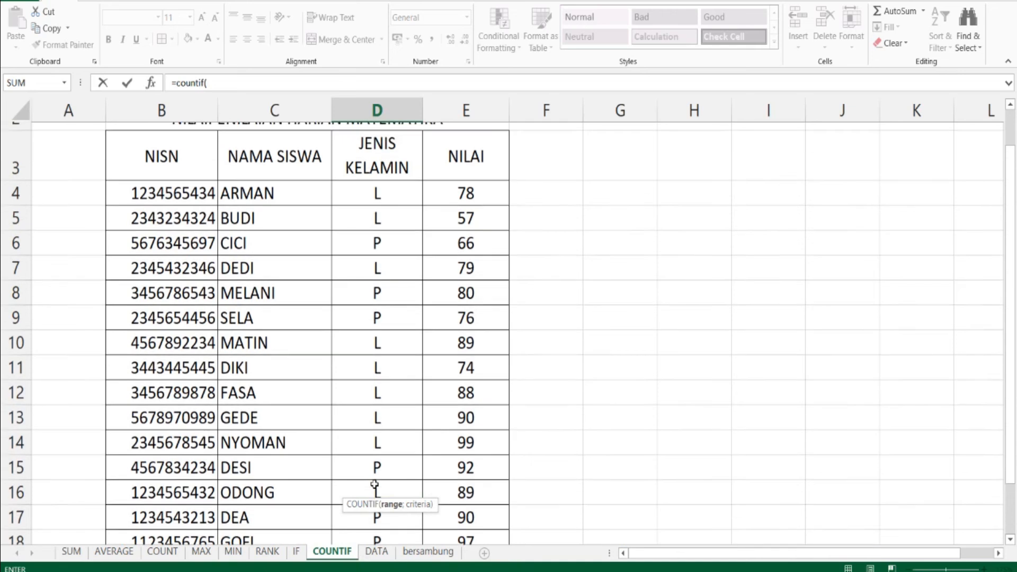
{"action": "left_click_drag", "start_coordinate": [377, 167], "coordinate": [418, 459]}
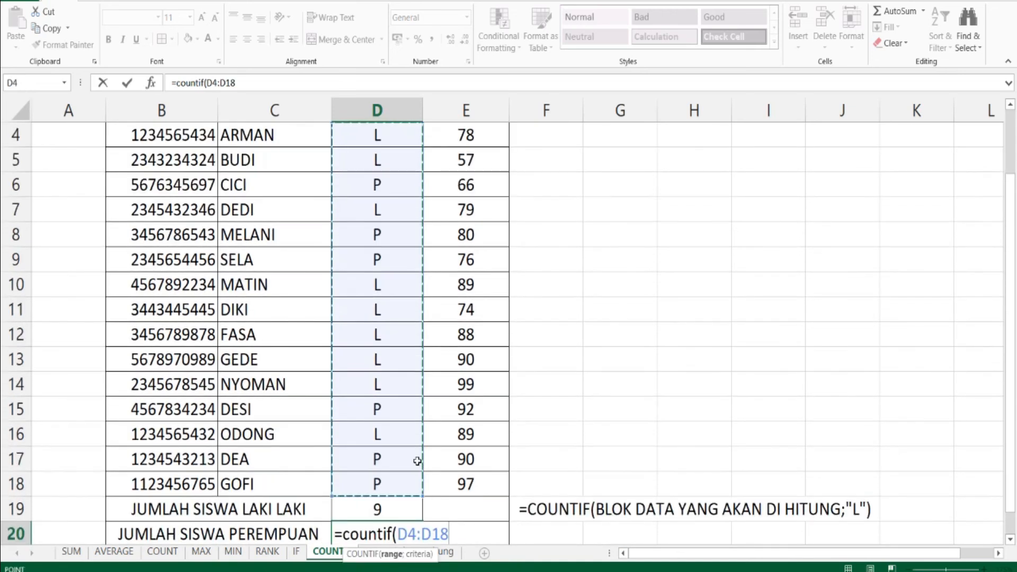
{"action": "type", "text": ";"}
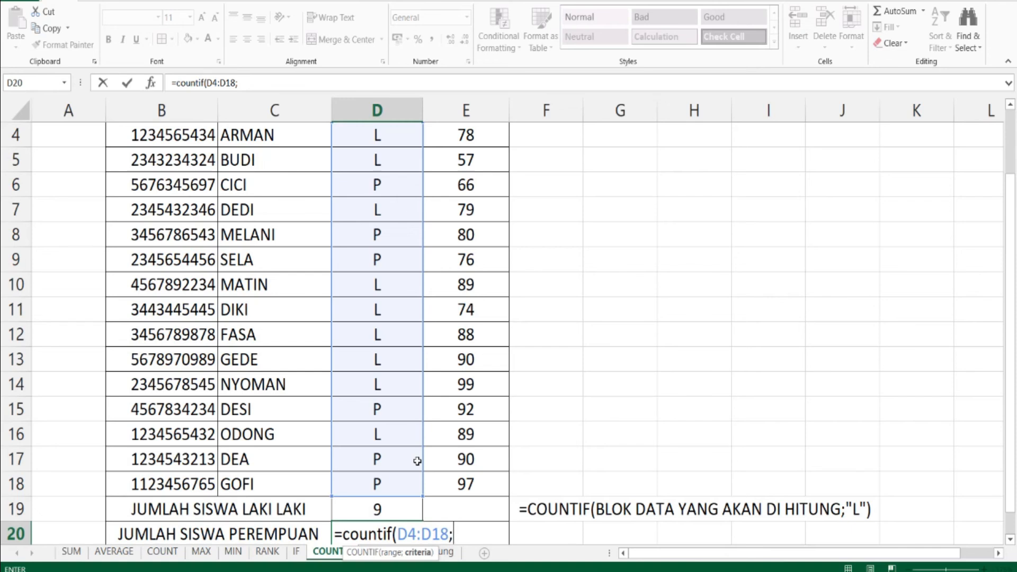
{"action": "type", "text": "\""}
{"action": "type", "text": "P\""}
{"action": "key", "text": "Return"}
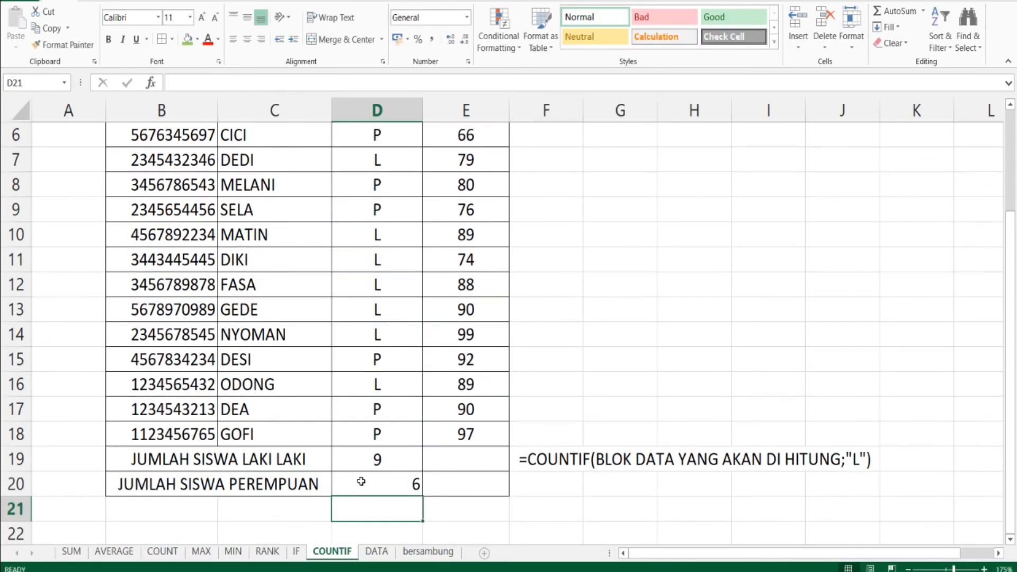
Centre the content of cell D20 horizontally and align it to the middle vertically
{"action": "left_click", "coordinate": [381, 484]}
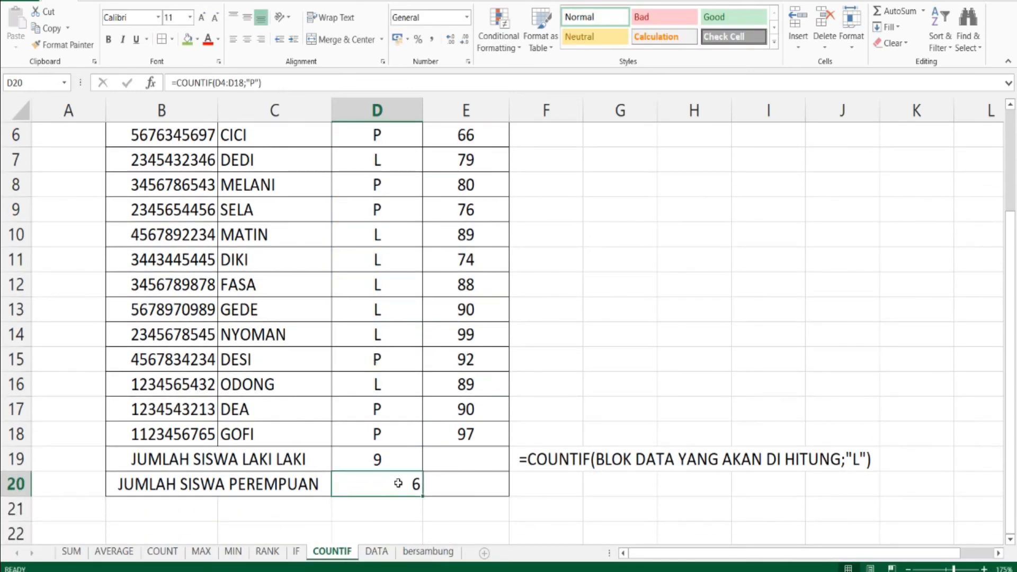
{"action": "left_click", "coordinate": [246, 40]}
{"action": "left_click", "coordinate": [247, 18]}
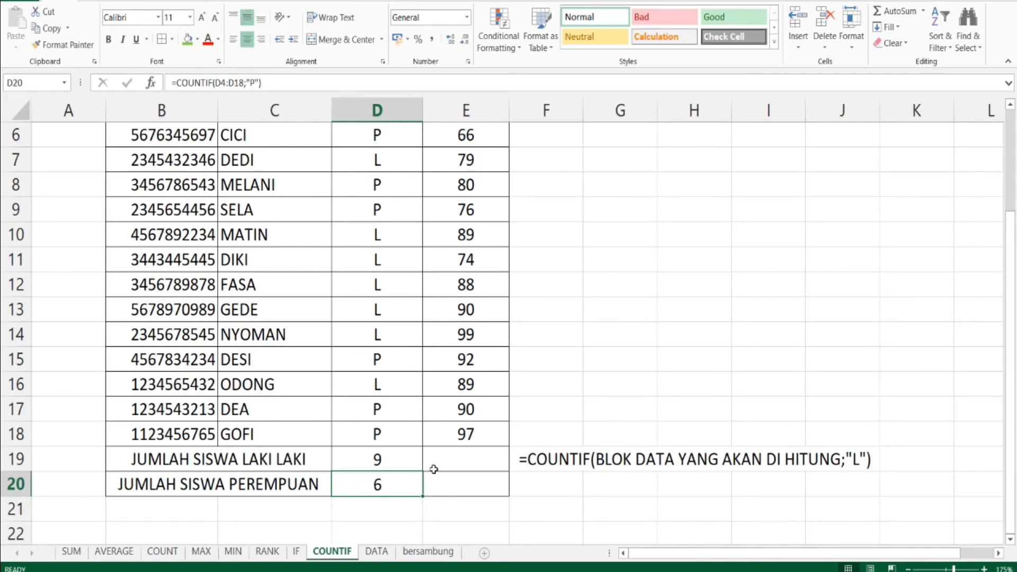
Check the finished COUNTIF table and review the formula sheets in order from SUM through IF, ending back on COUNTIF
{"action": "left_click", "coordinate": [450, 454]}
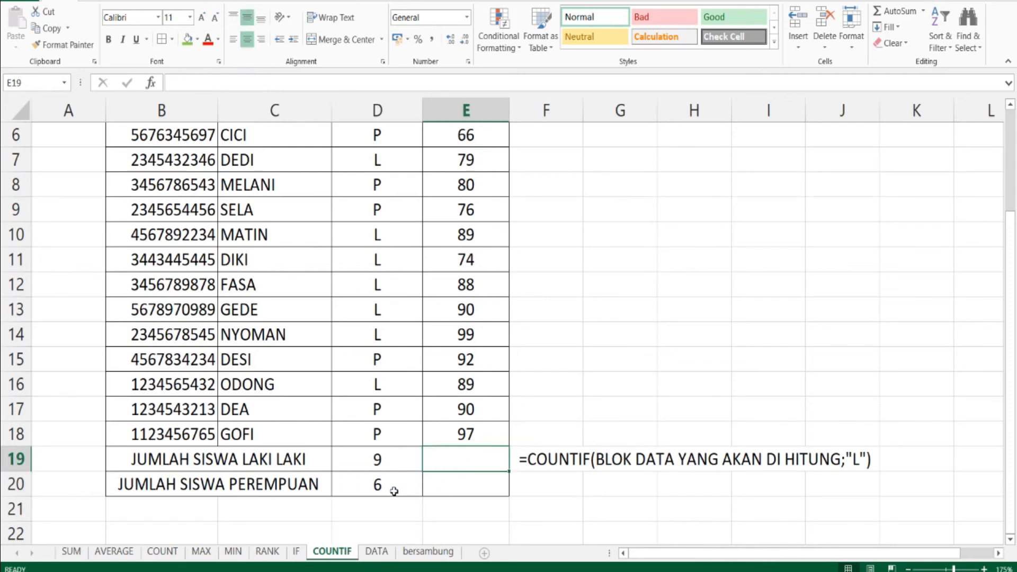
{"action": "scroll", "coordinate": [344, 325], "scroll_direction": "up", "scroll_amount": 2}
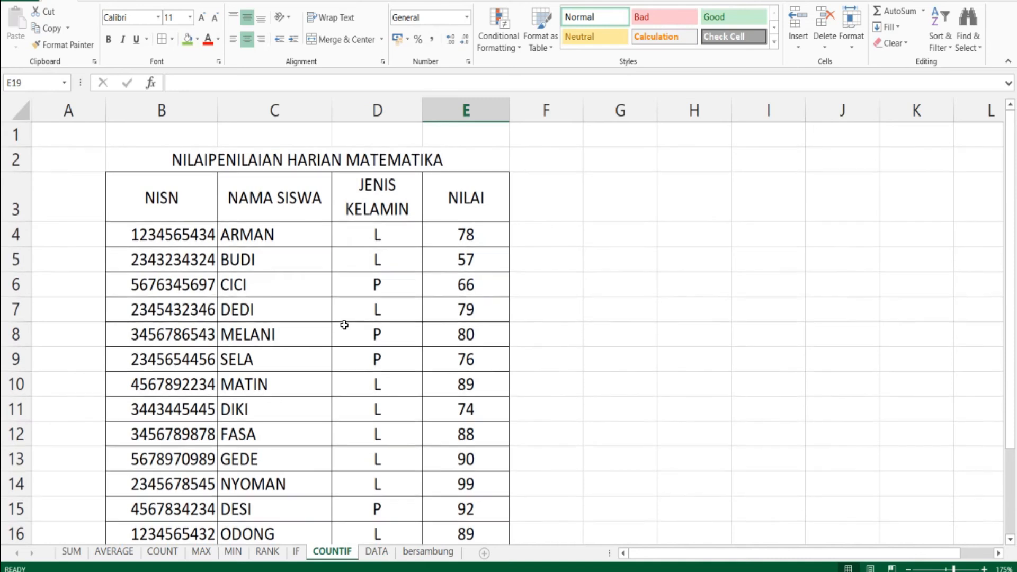
{"action": "scroll", "coordinate": [344, 325], "scroll_direction": "down", "scroll_amount": 3}
{"action": "scroll", "coordinate": [344, 325], "scroll_direction": "down", "scroll_amount": 1}
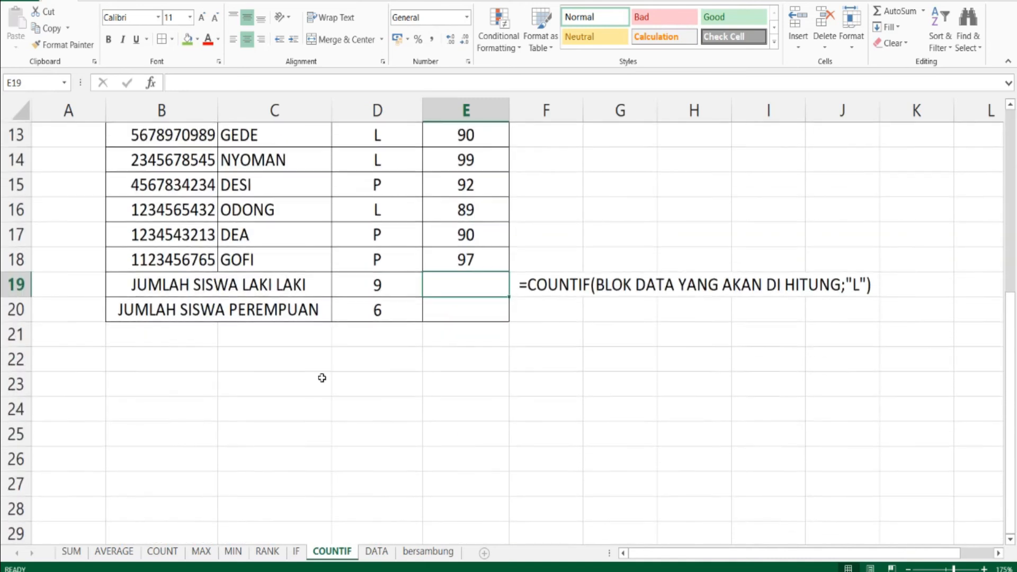
{"action": "left_click", "coordinate": [71, 551]}
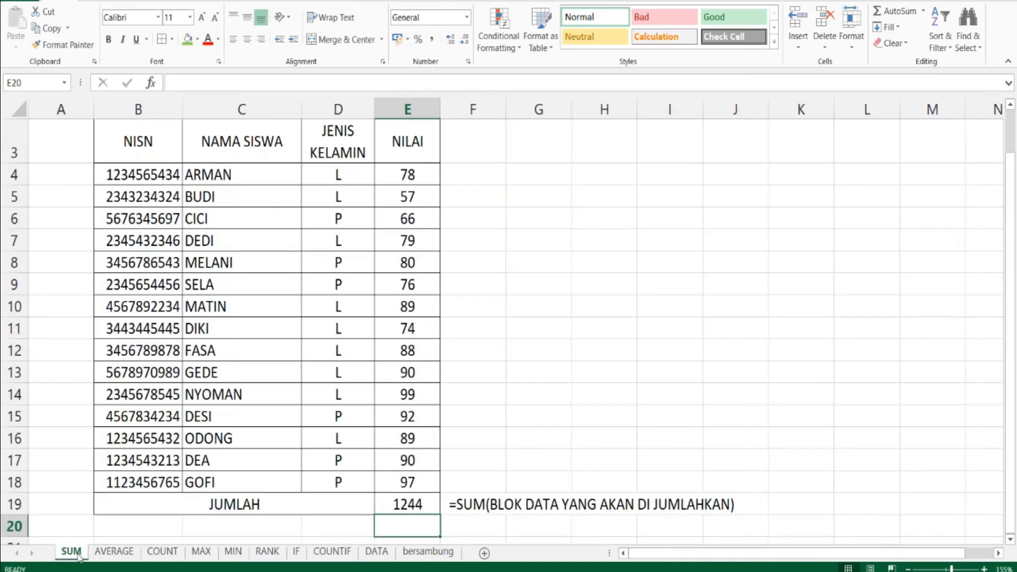
{"action": "left_click", "coordinate": [114, 552]}
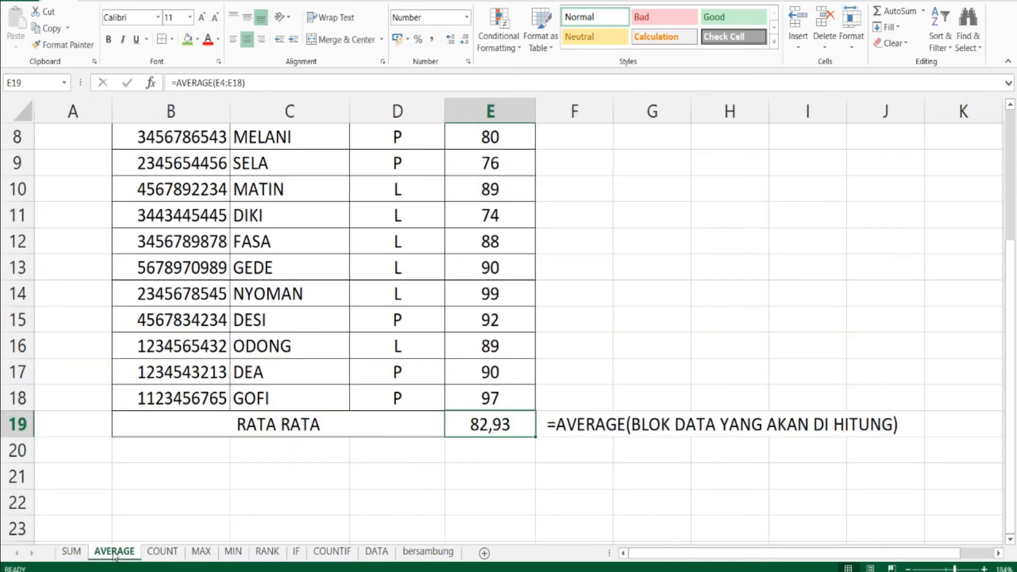
{"action": "left_click", "coordinate": [170, 552]}
{"action": "left_click", "coordinate": [201, 552]}
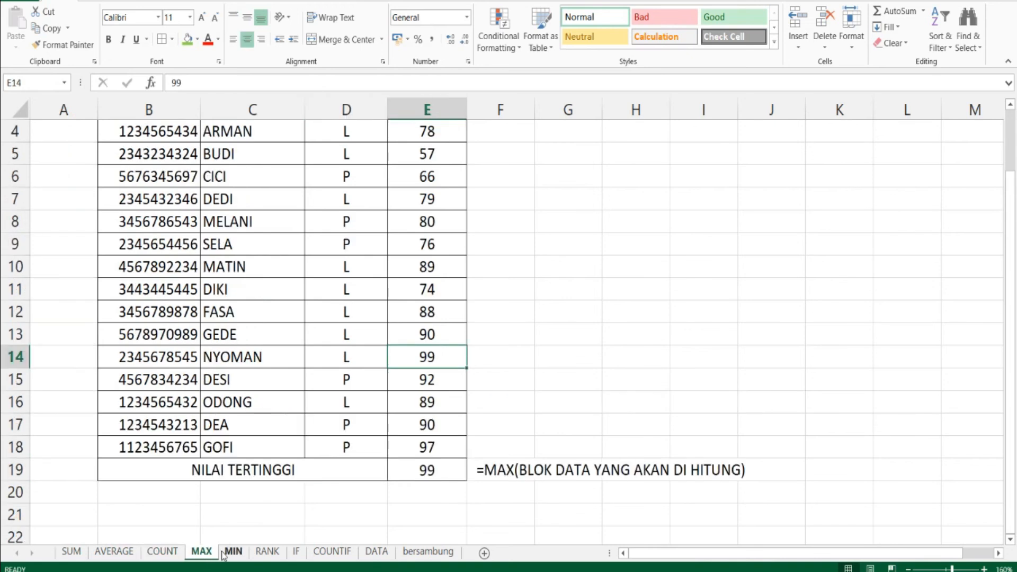
{"action": "left_click", "coordinate": [233, 552]}
{"action": "left_click", "coordinate": [267, 552]}
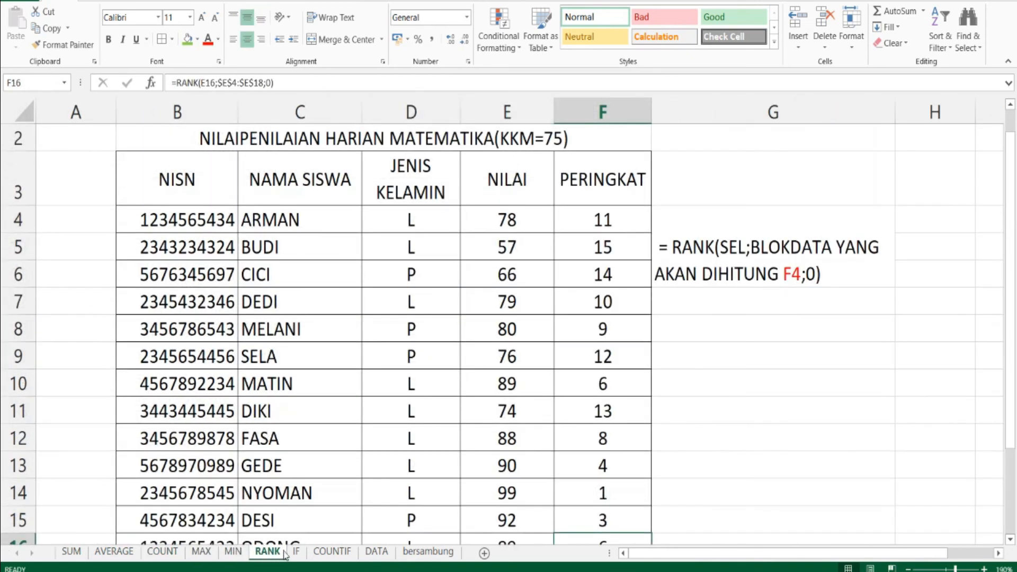
{"action": "left_click", "coordinate": [298, 553]}
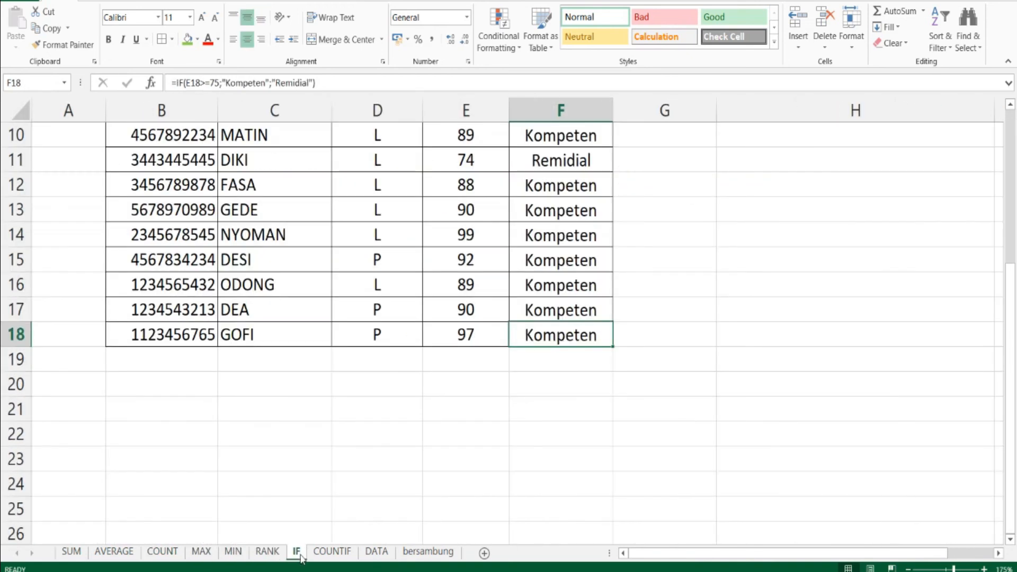
{"action": "left_click", "coordinate": [332, 553]}
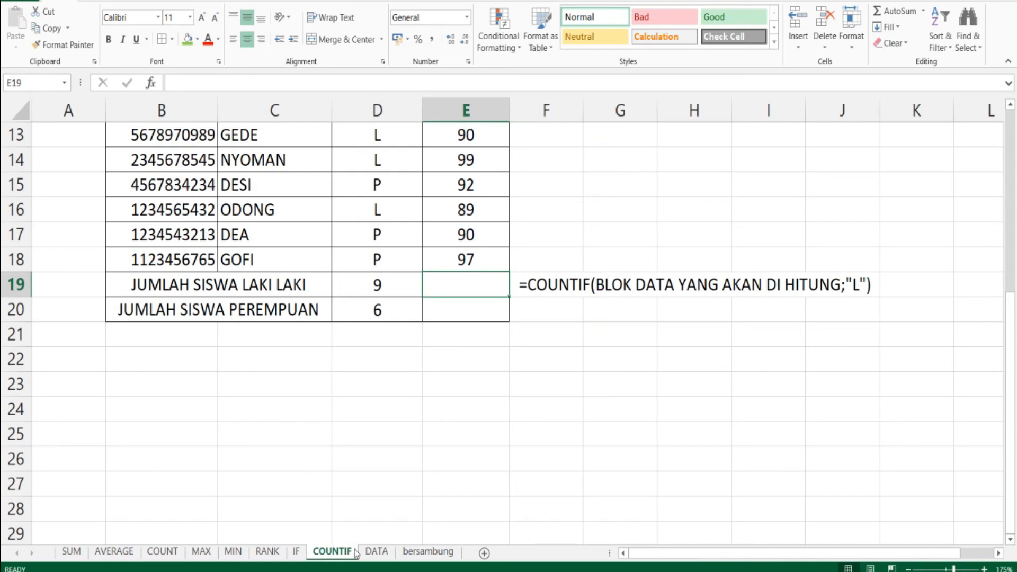
Open the DATA sheet, look over its summary rows and student table, and select cell F4 in the PERINGKAT column
{"action": "left_click", "coordinate": [372, 553]}
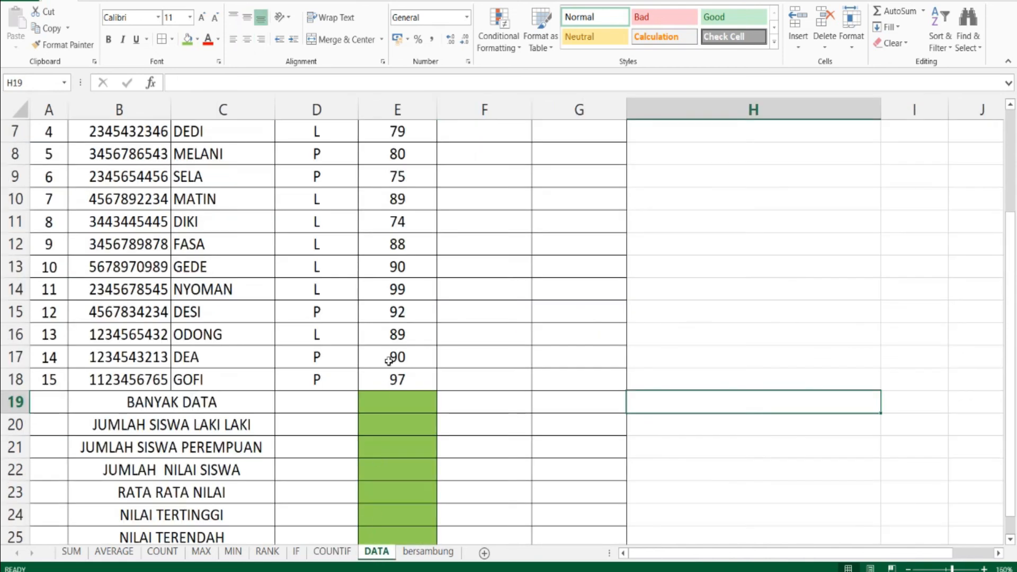
{"action": "scroll", "coordinate": [401, 316], "scroll_direction": "up", "scroll_amount": 2}
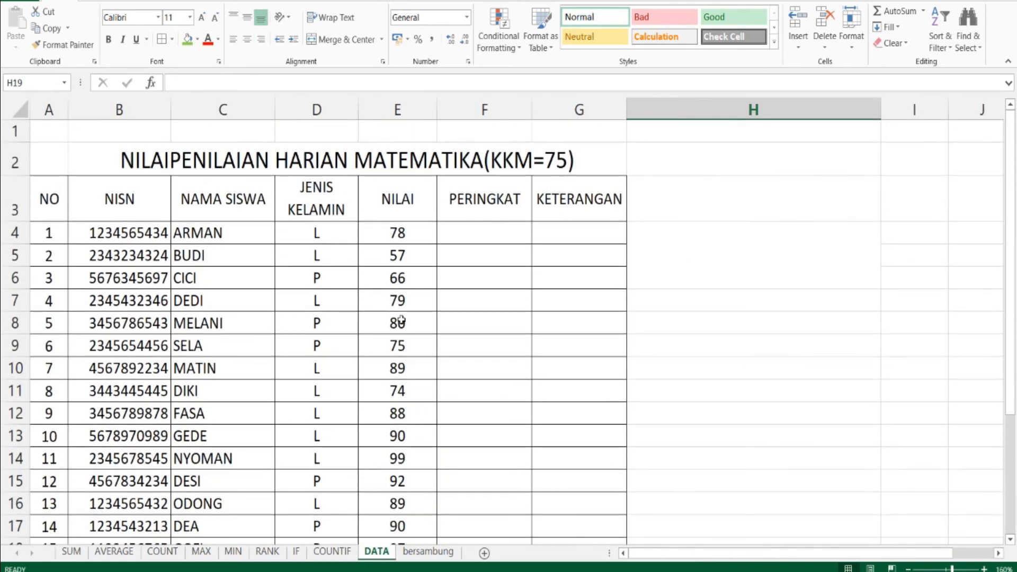
{"action": "scroll", "coordinate": [216, 246], "scroll_direction": "down", "scroll_amount": 1}
{"action": "scroll", "coordinate": [401, 233], "scroll_direction": "up", "scroll_amount": 1}
{"action": "left_click", "coordinate": [476, 231]}
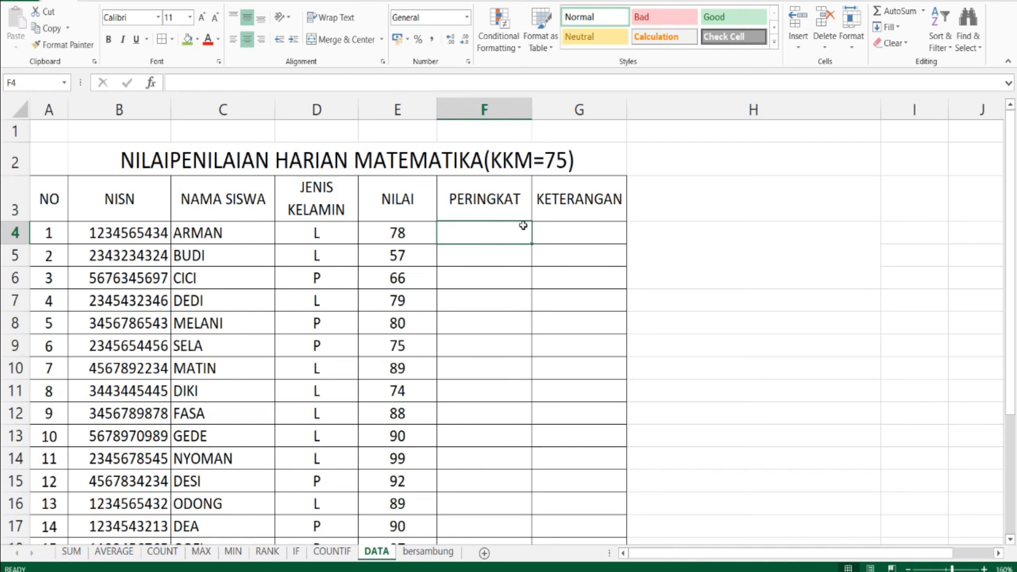
Examine the empty KETERANGAN column and the summary rows from BANYAK DATA through RATA RATA NILAI below the student table
{"action": "left_click", "coordinate": [554, 233]}
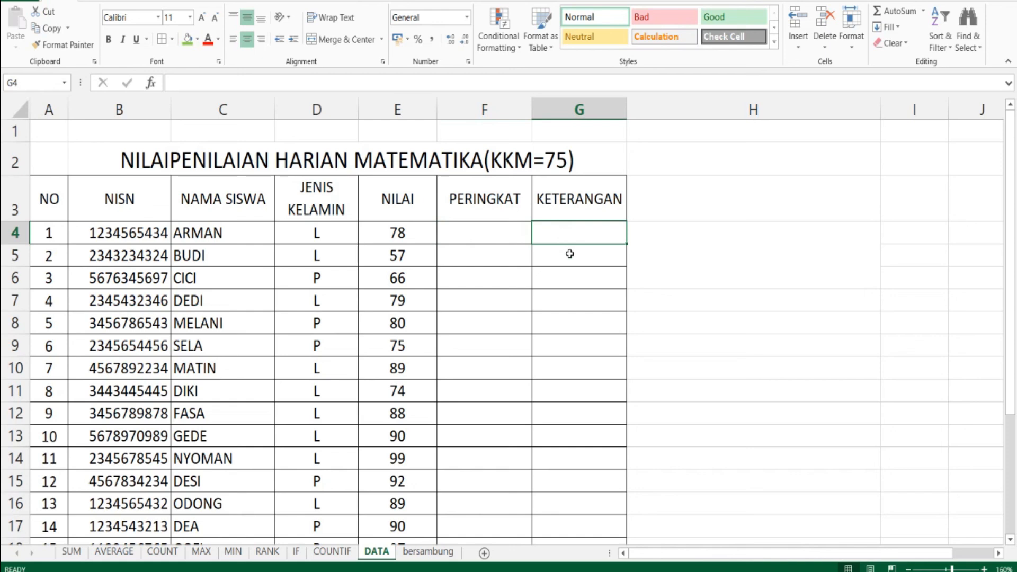
{"action": "scroll", "coordinate": [571, 256], "scroll_direction": "down", "scroll_amount": 3}
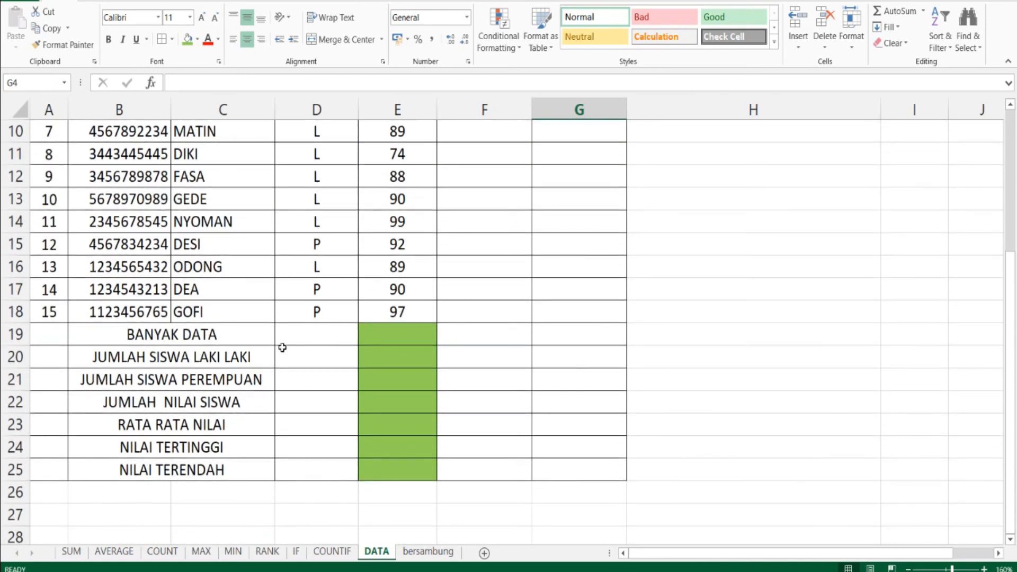
{"action": "left_click", "coordinate": [377, 335]}
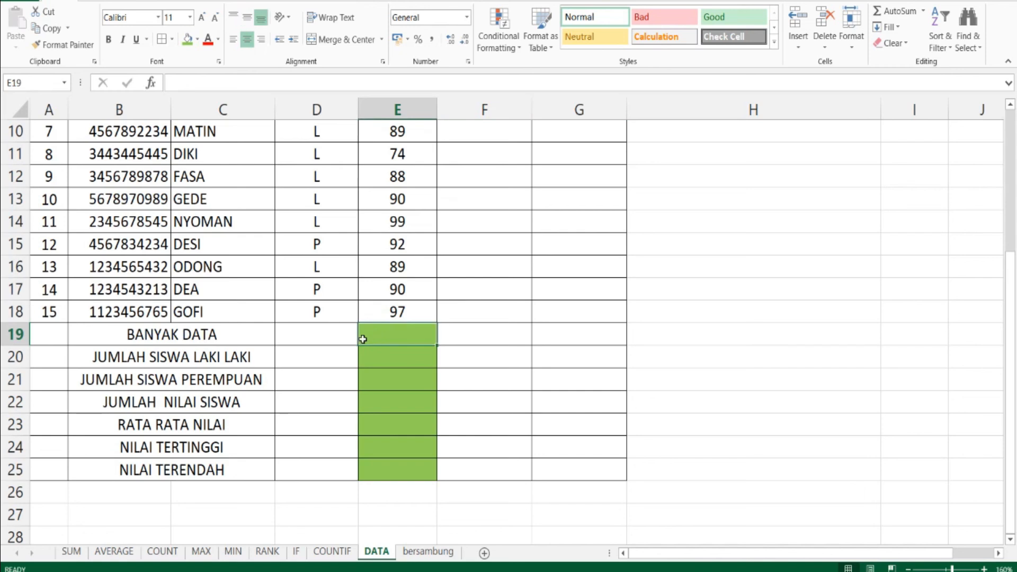
{"action": "left_click", "coordinate": [161, 357]}
{"action": "left_click", "coordinate": [173, 380]}
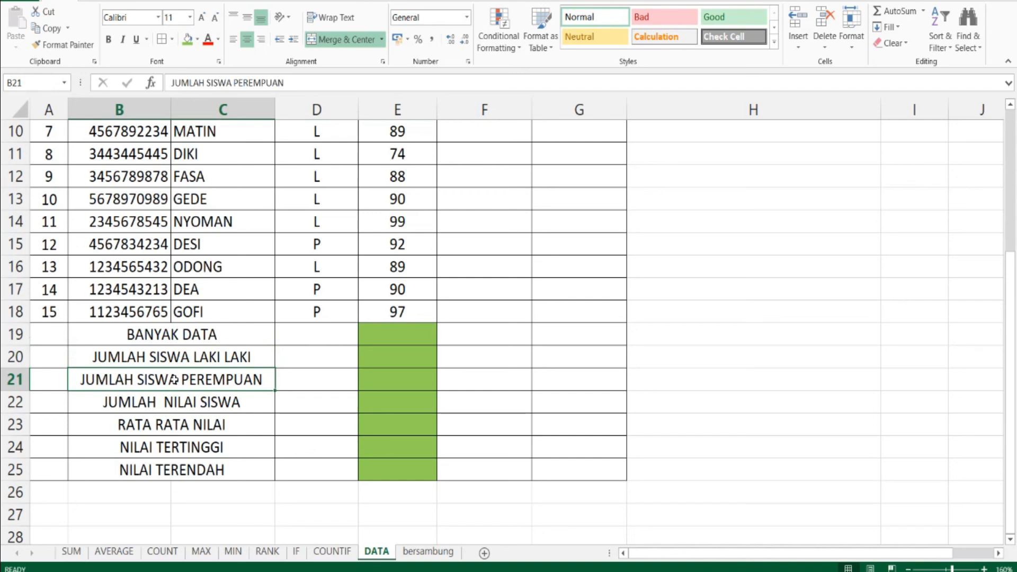
{"action": "left_click", "coordinate": [180, 403]}
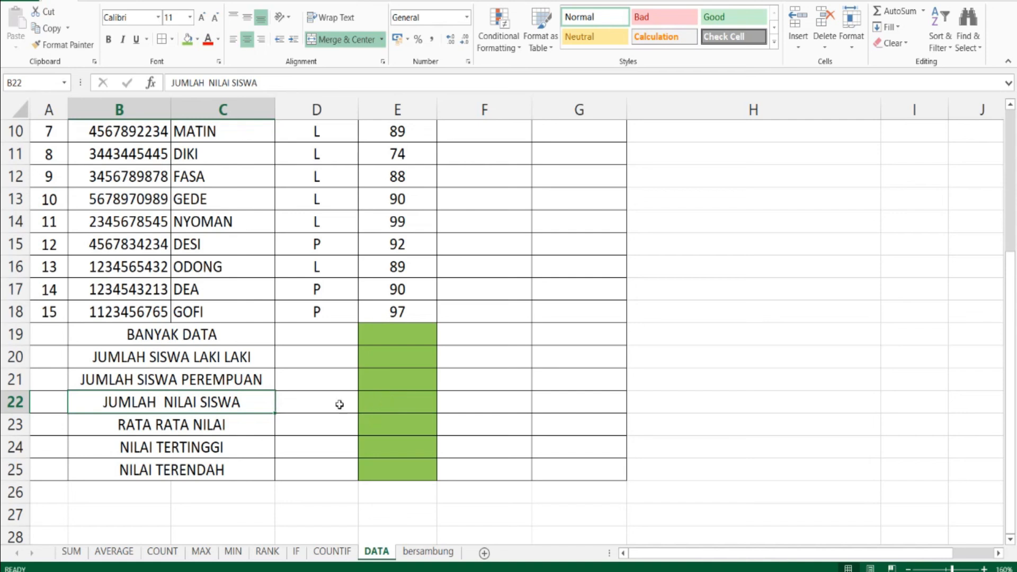
{"action": "left_click", "coordinate": [218, 428]}
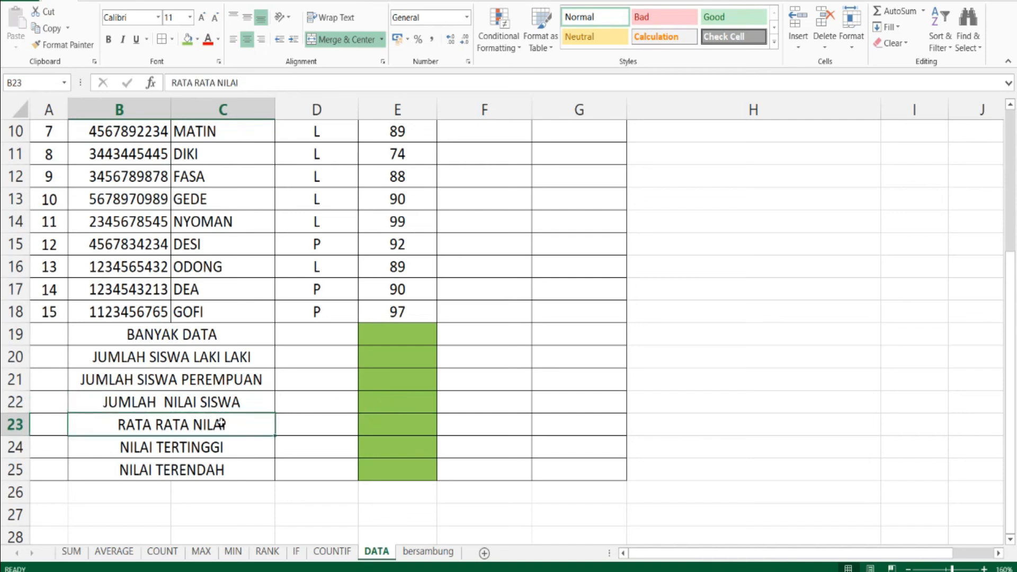